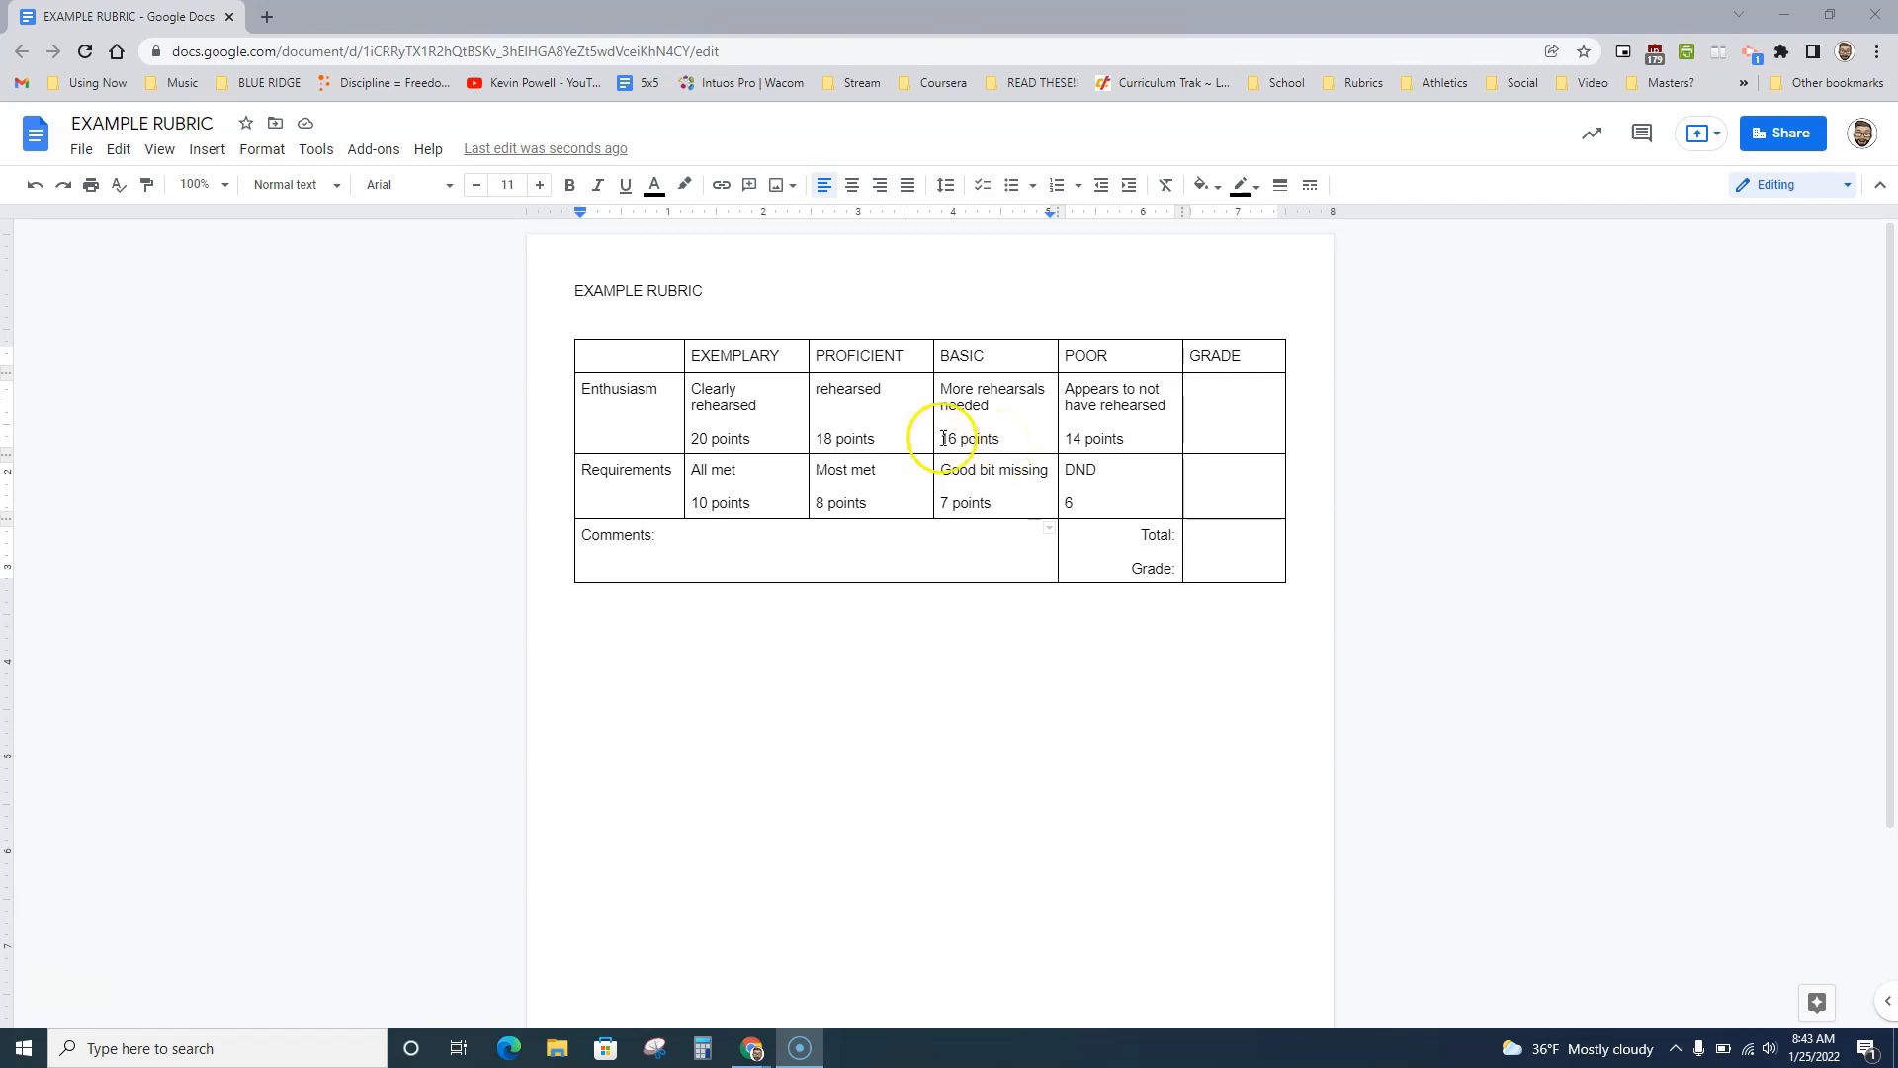
Fill the selected header row dark green and colour its text white
left_click_drag(658, 345, 1208, 355)
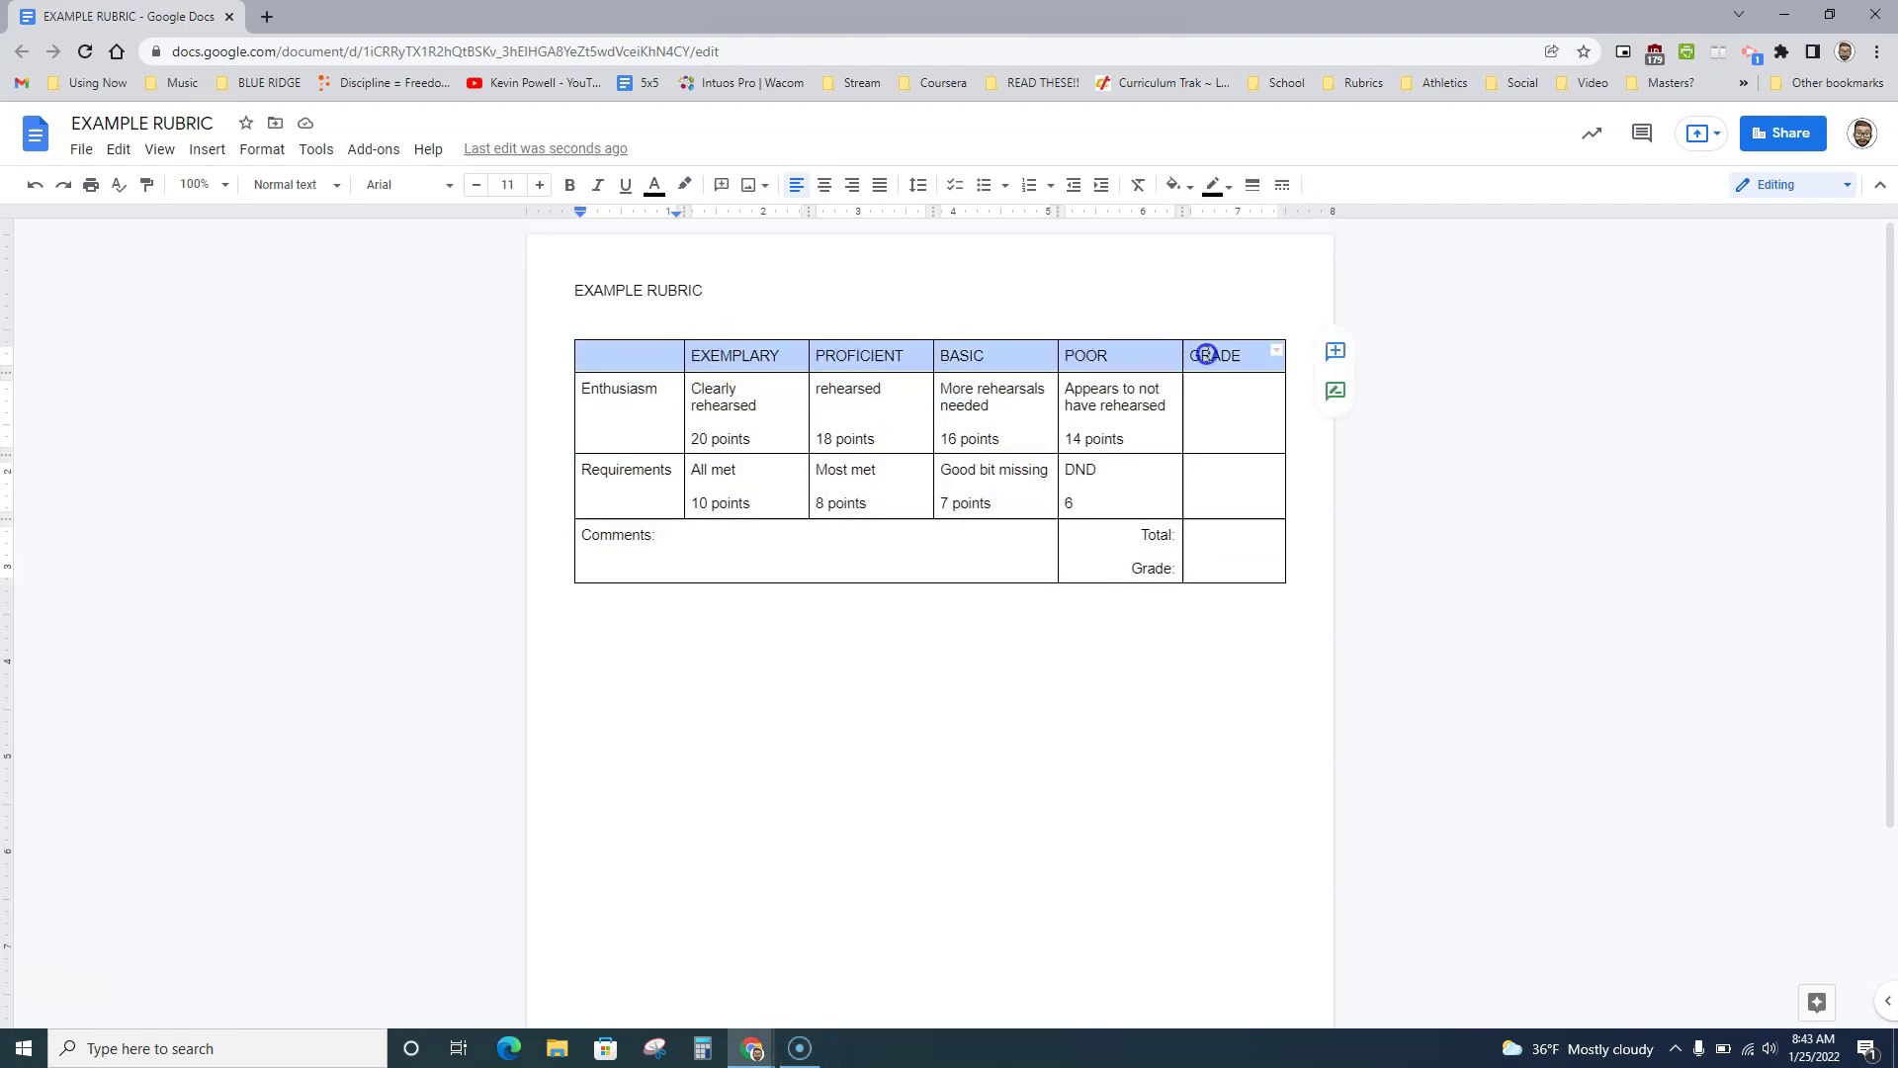
left_click(1174, 185)
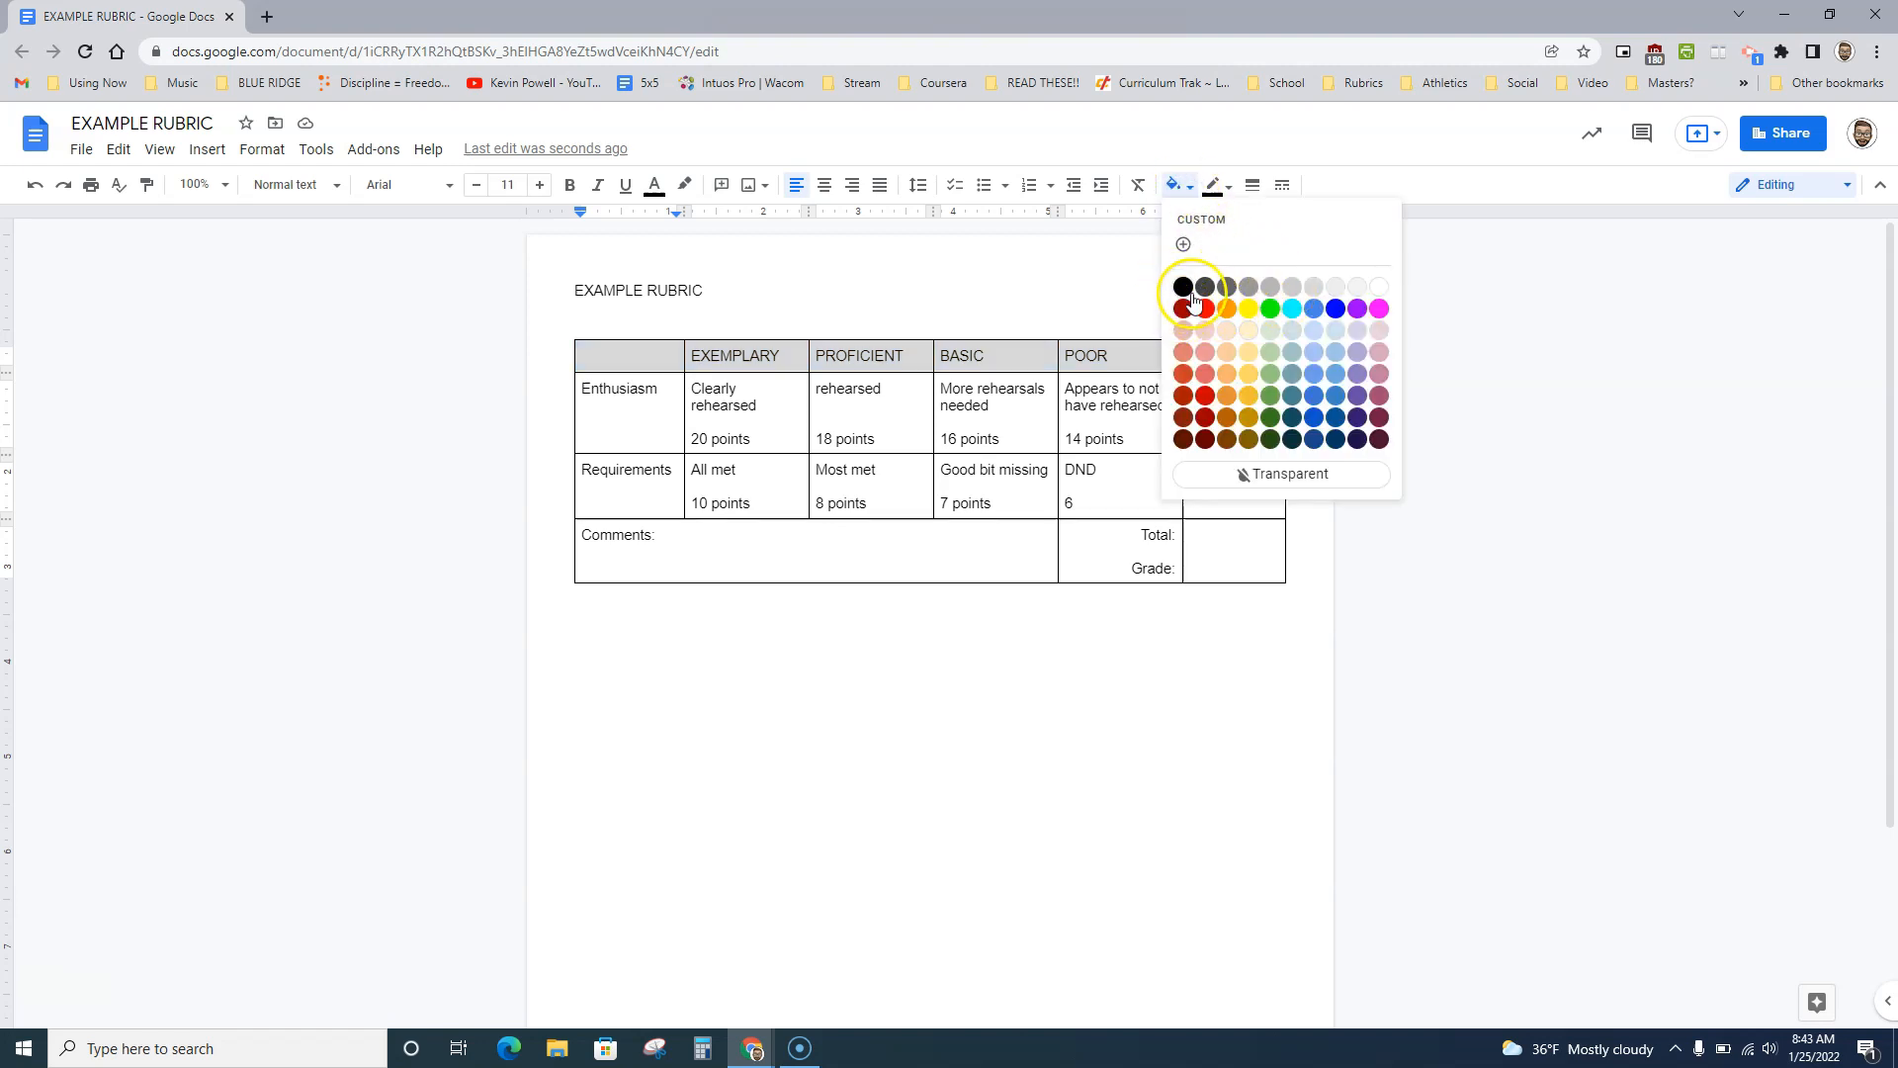
left_click(1271, 421)
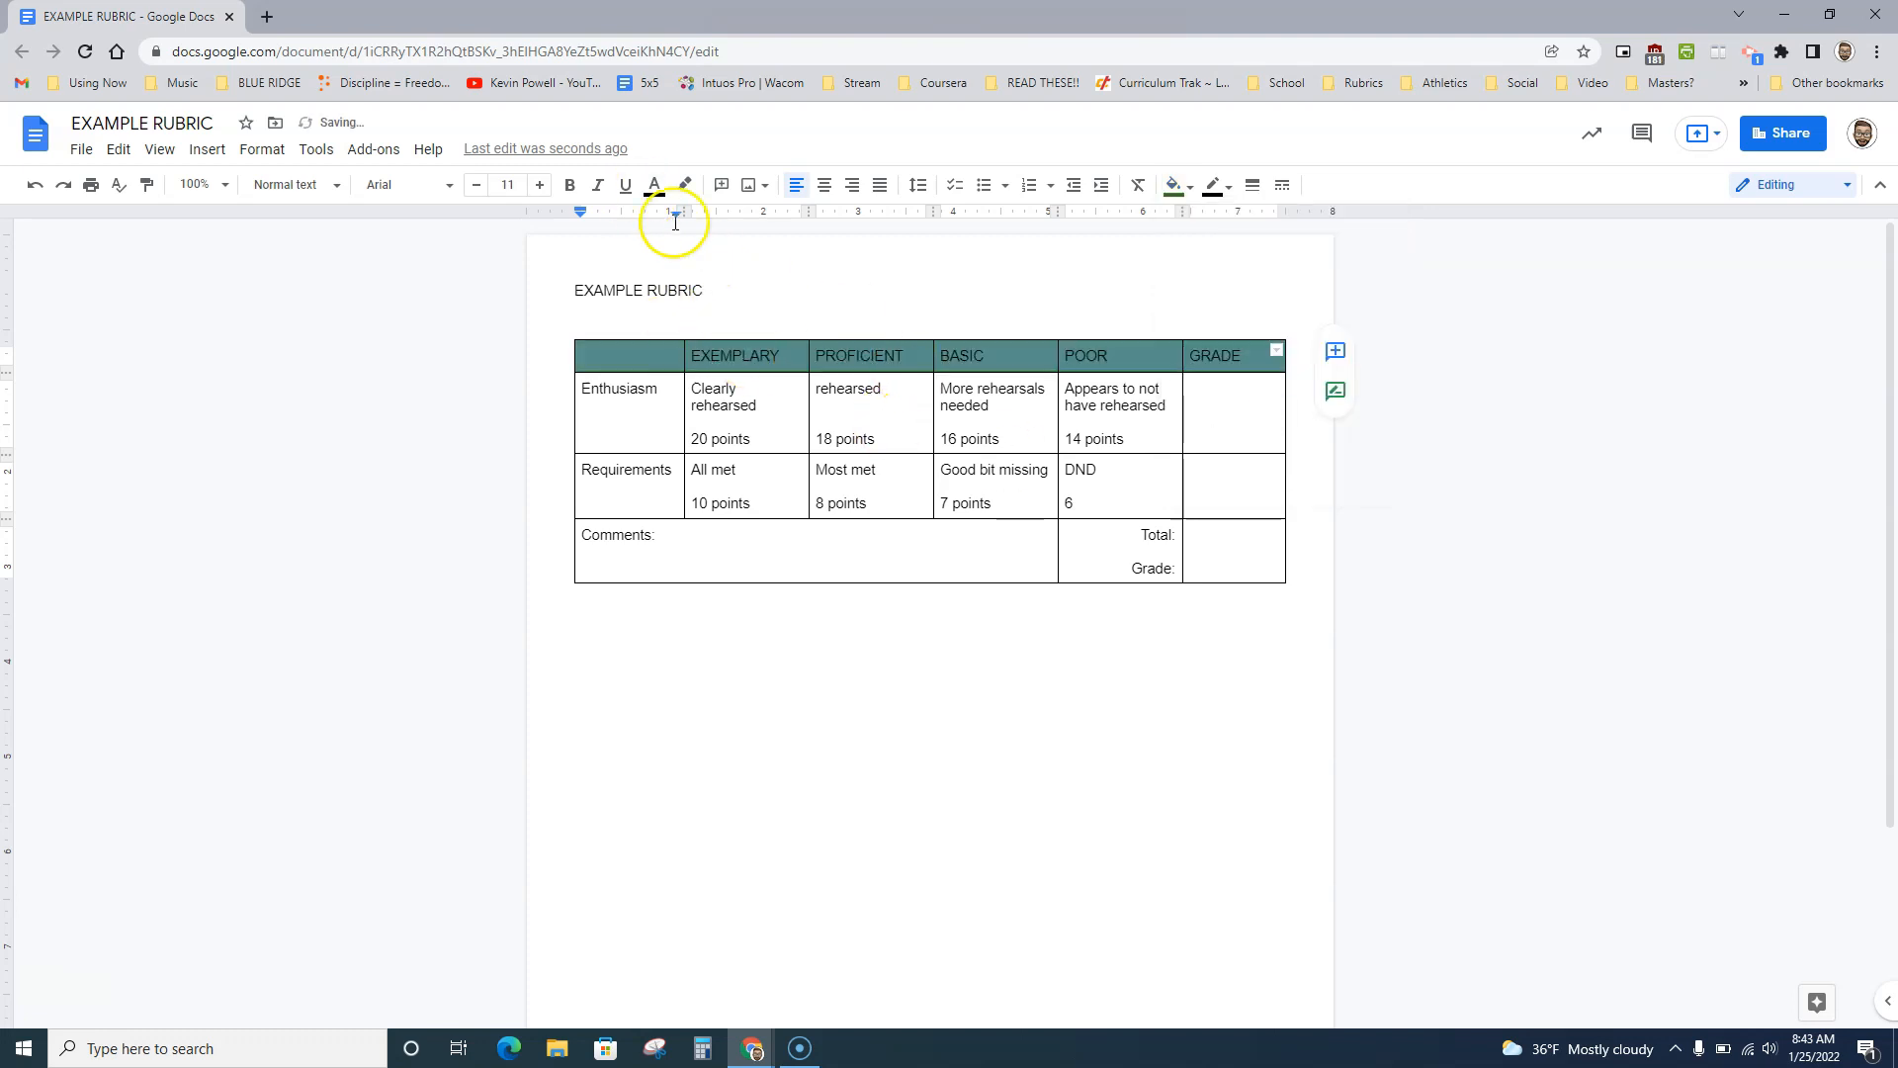
left_click(655, 186)
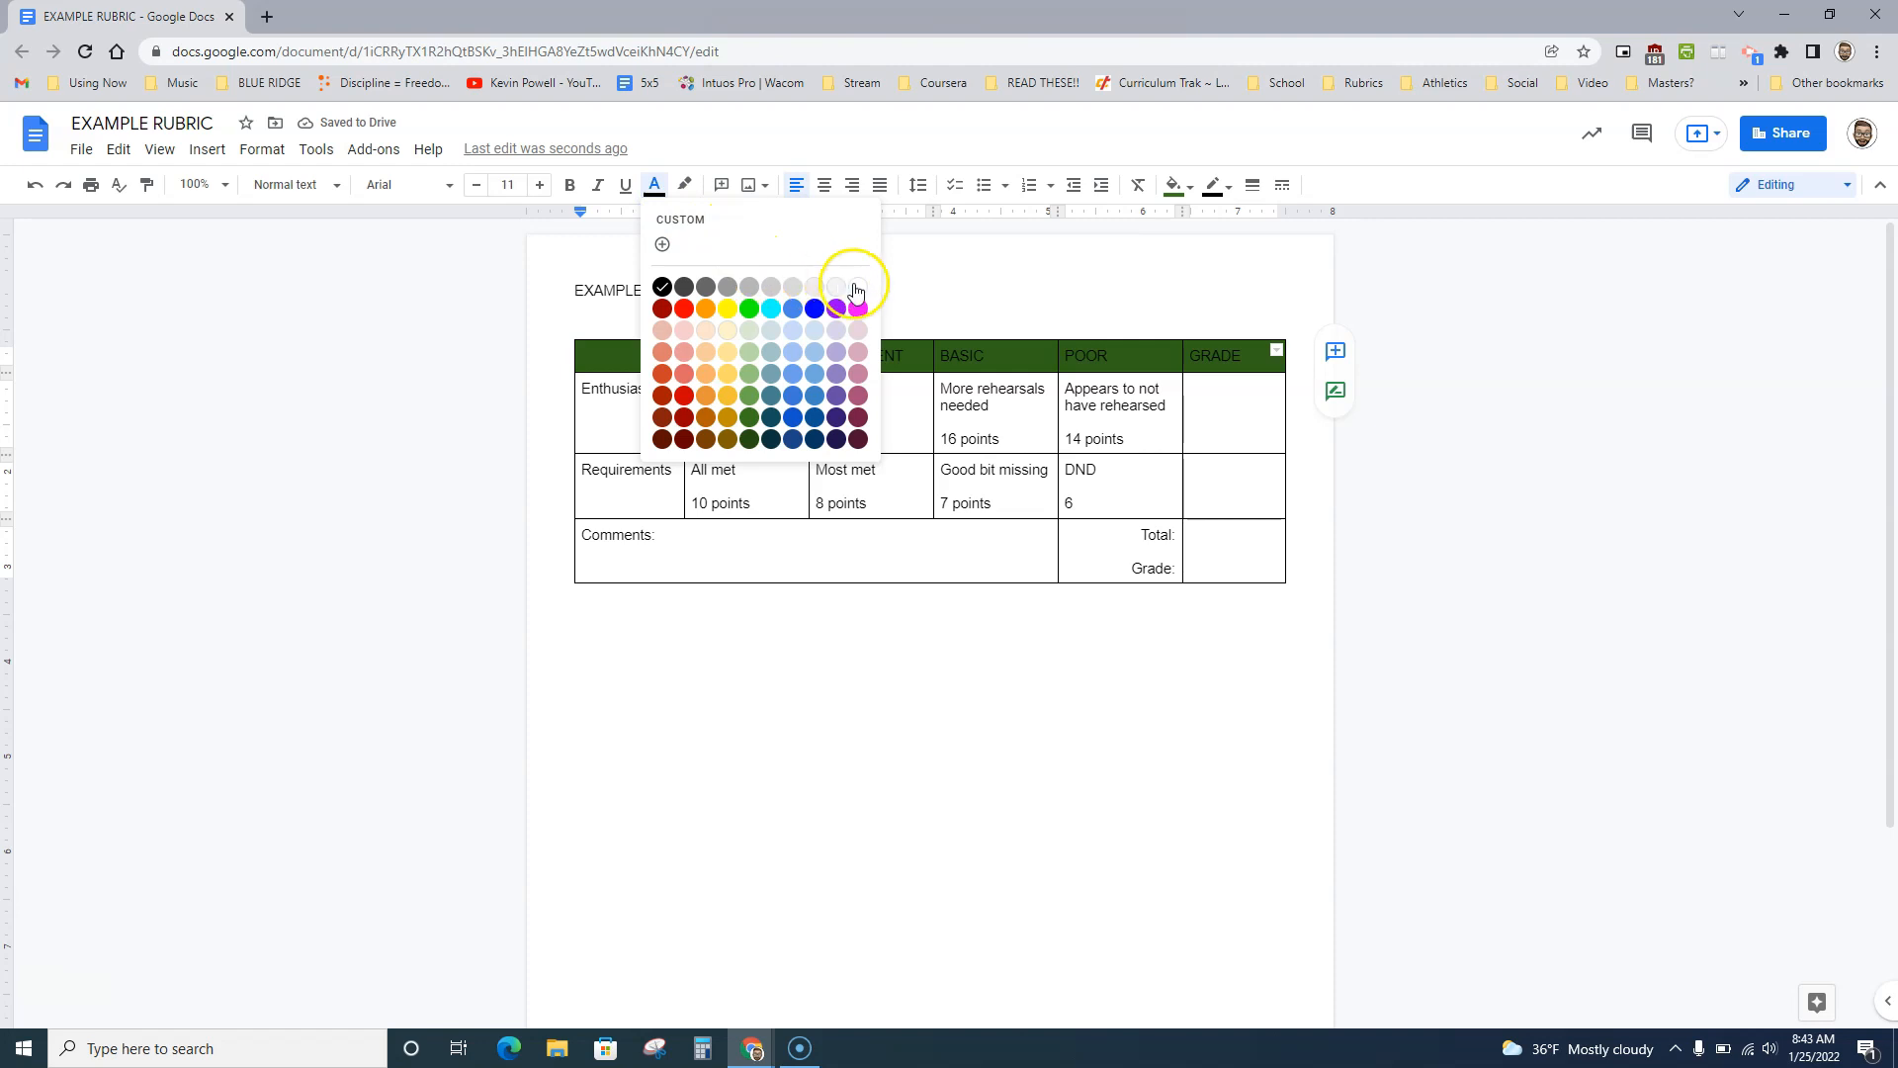
left_click(854, 292)
left_click(716, 584)
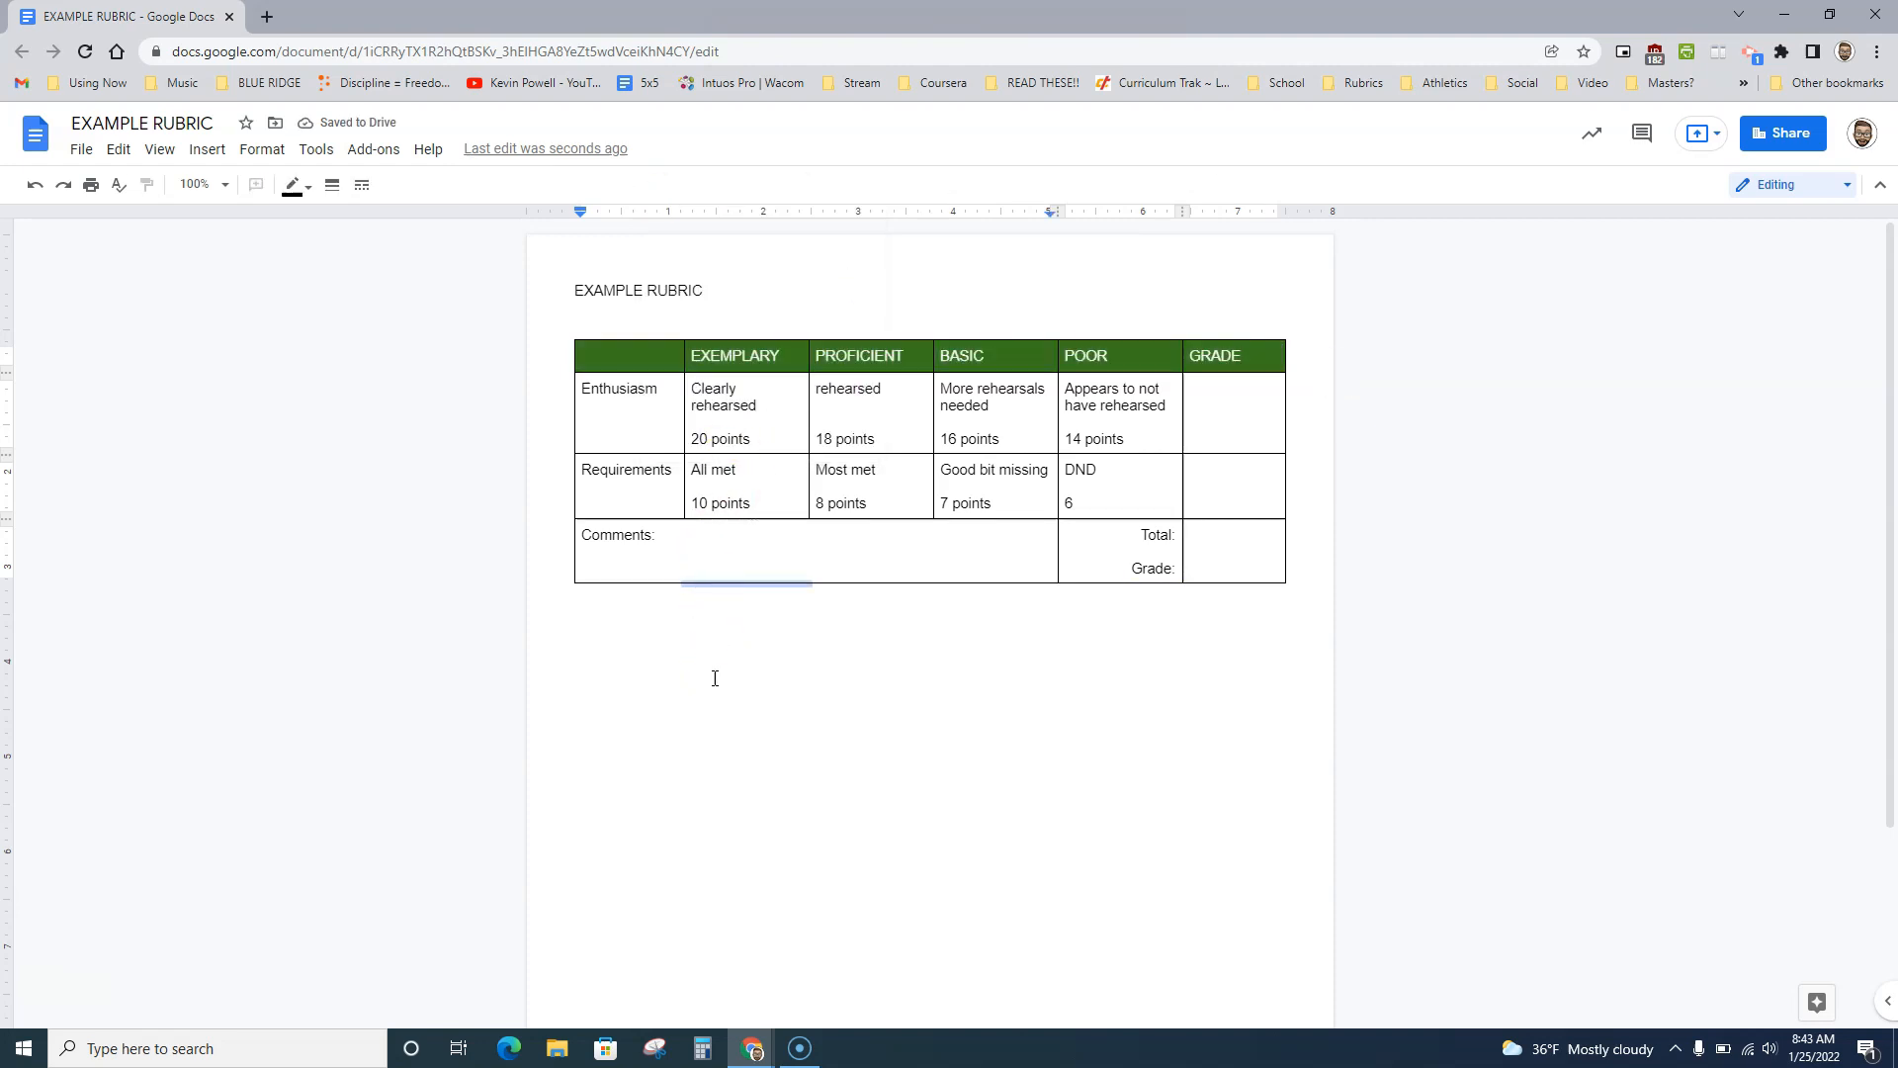
Push Enthusiasm lower in its cell, then select the header through Requirements rows
left_click(610, 394)
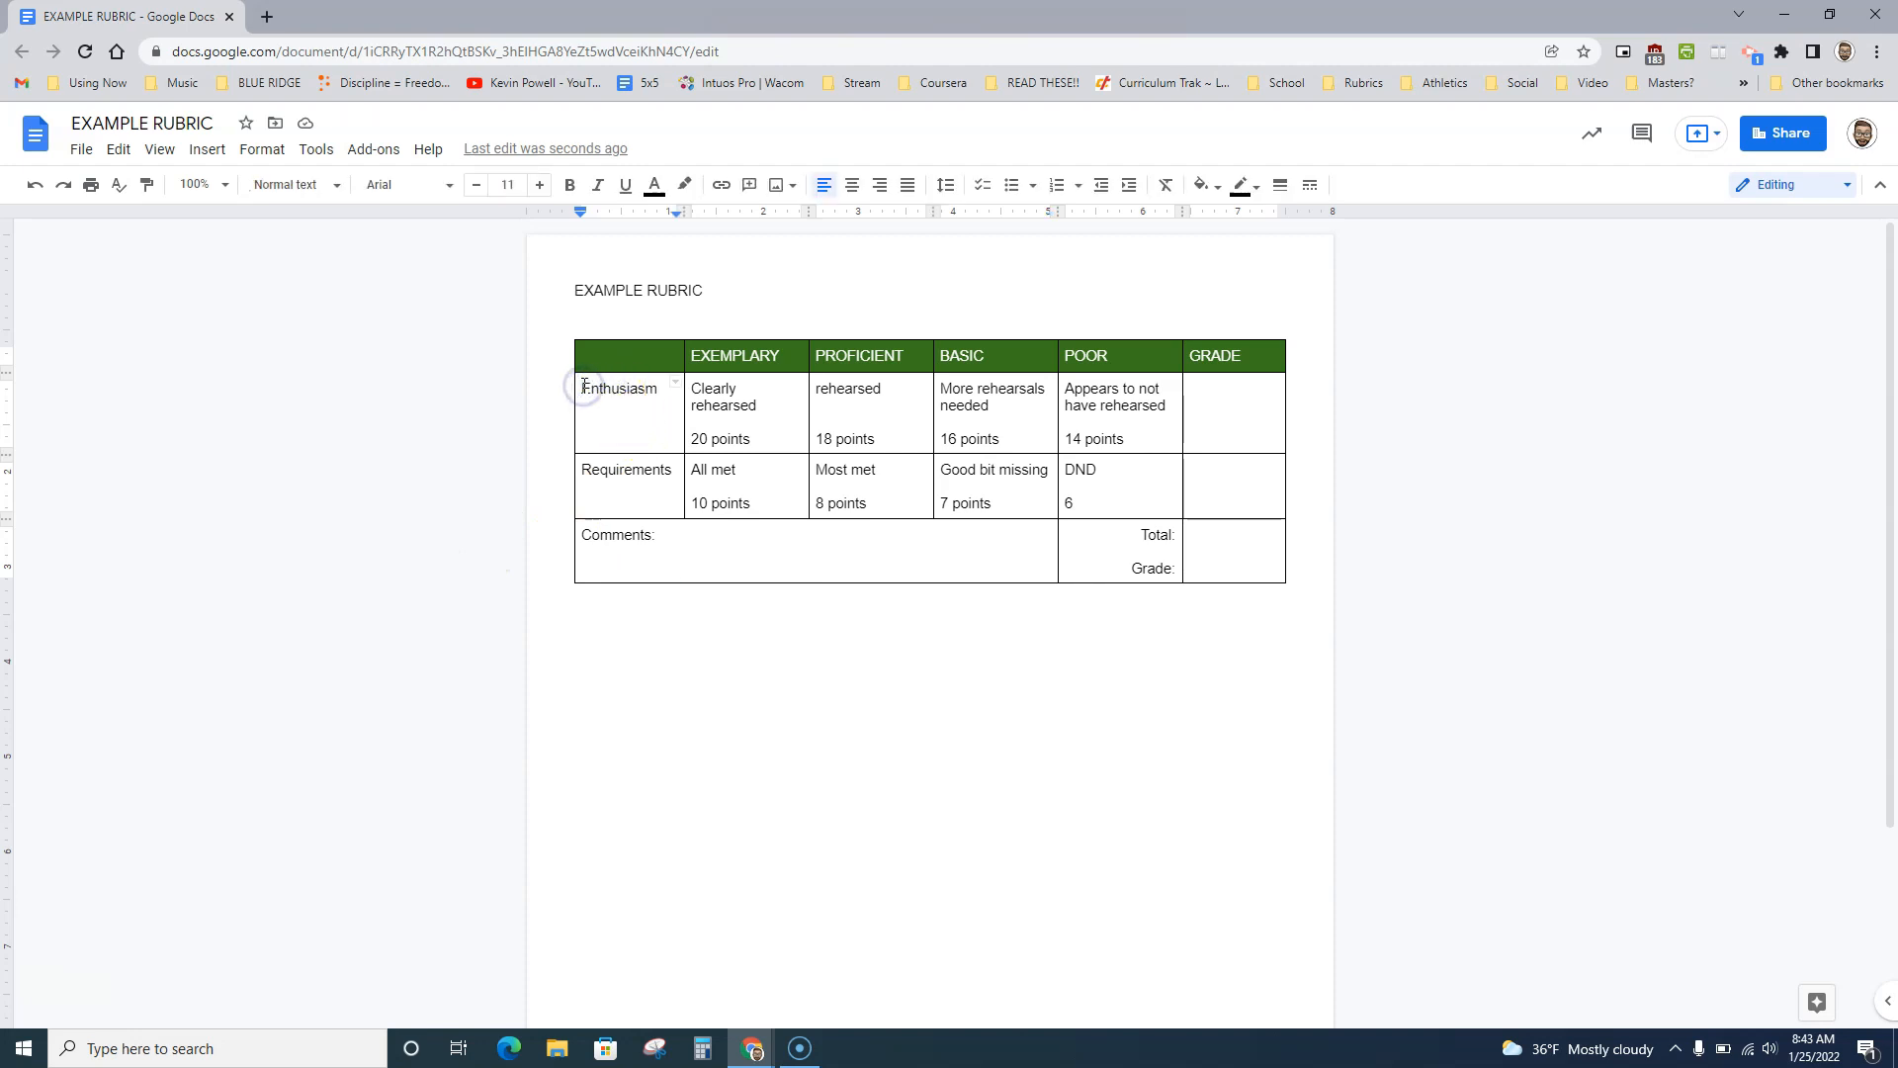
key("Return")
key("Return")
left_click_drag(626, 389, 687, 390)
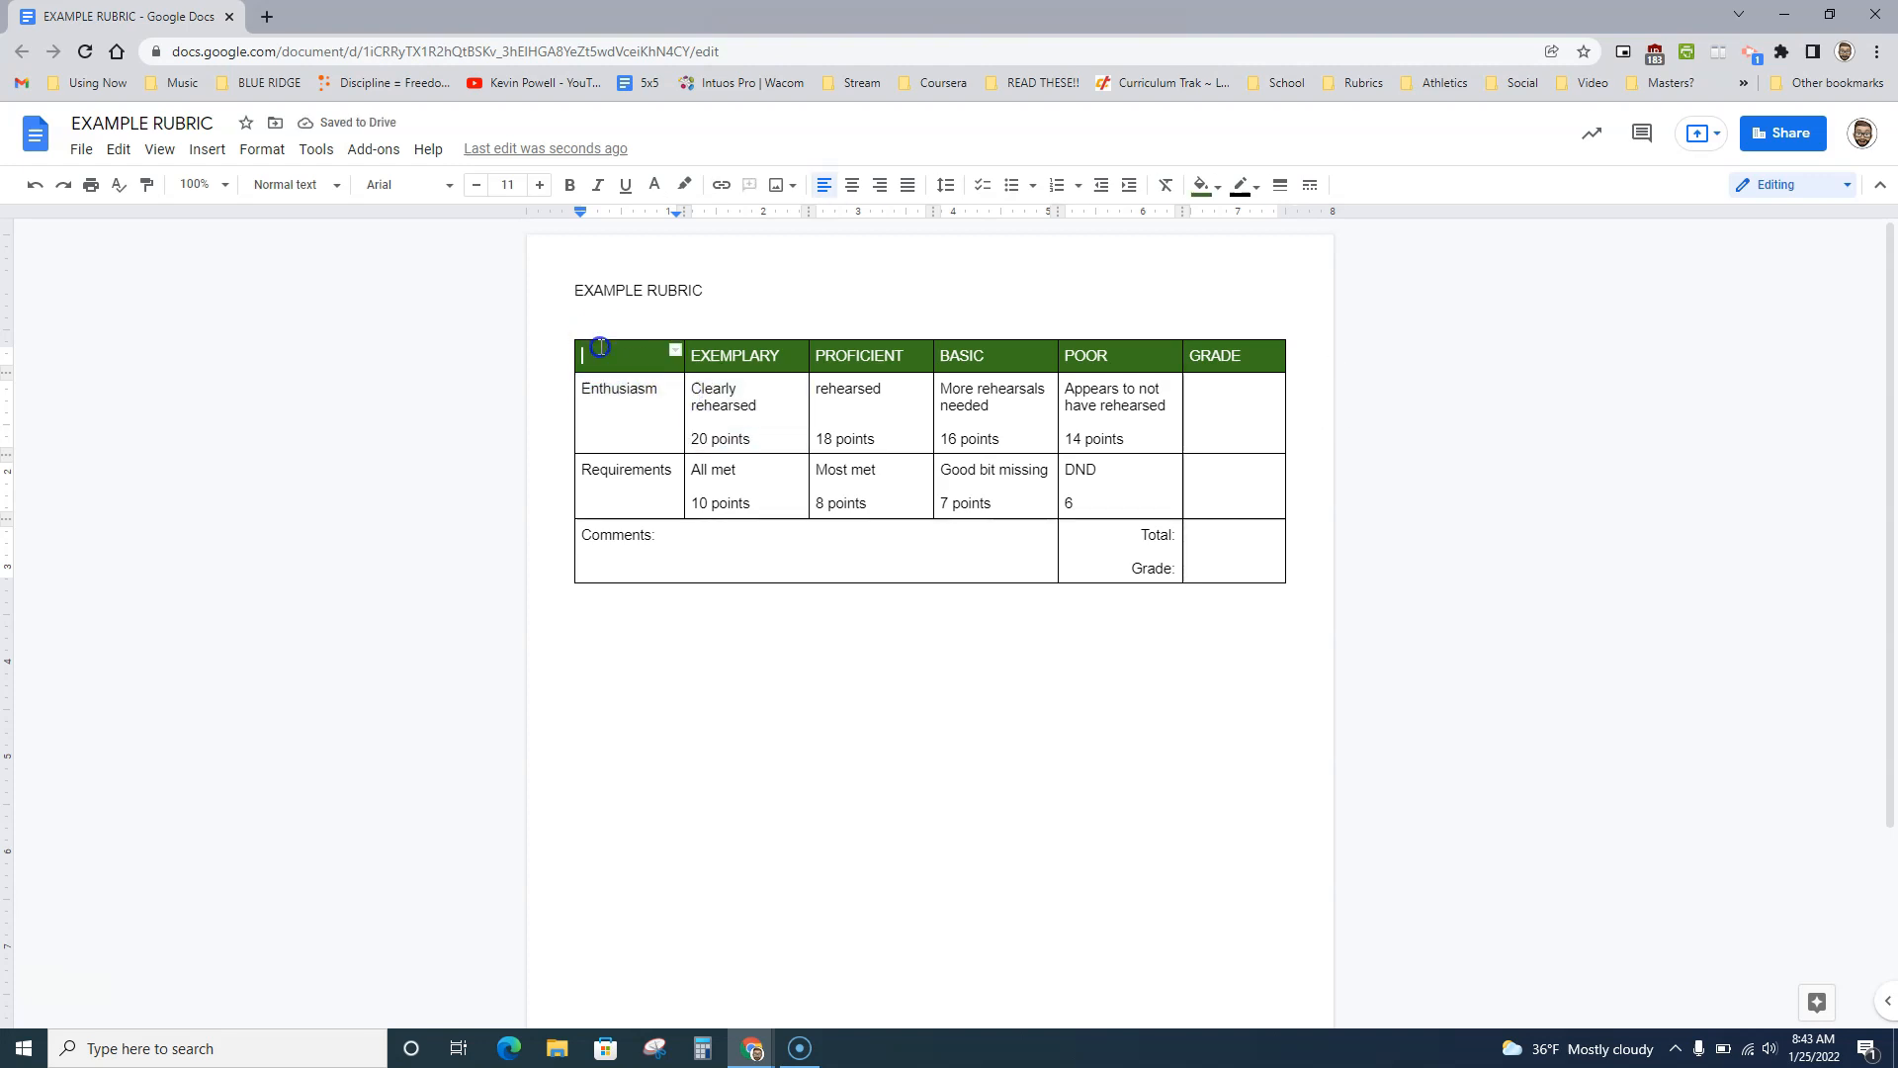
mouse_move(598, 348)
left_mouse_down()
mouse_move(918, 367)
mouse_move(1212, 498)
left_mouse_up()
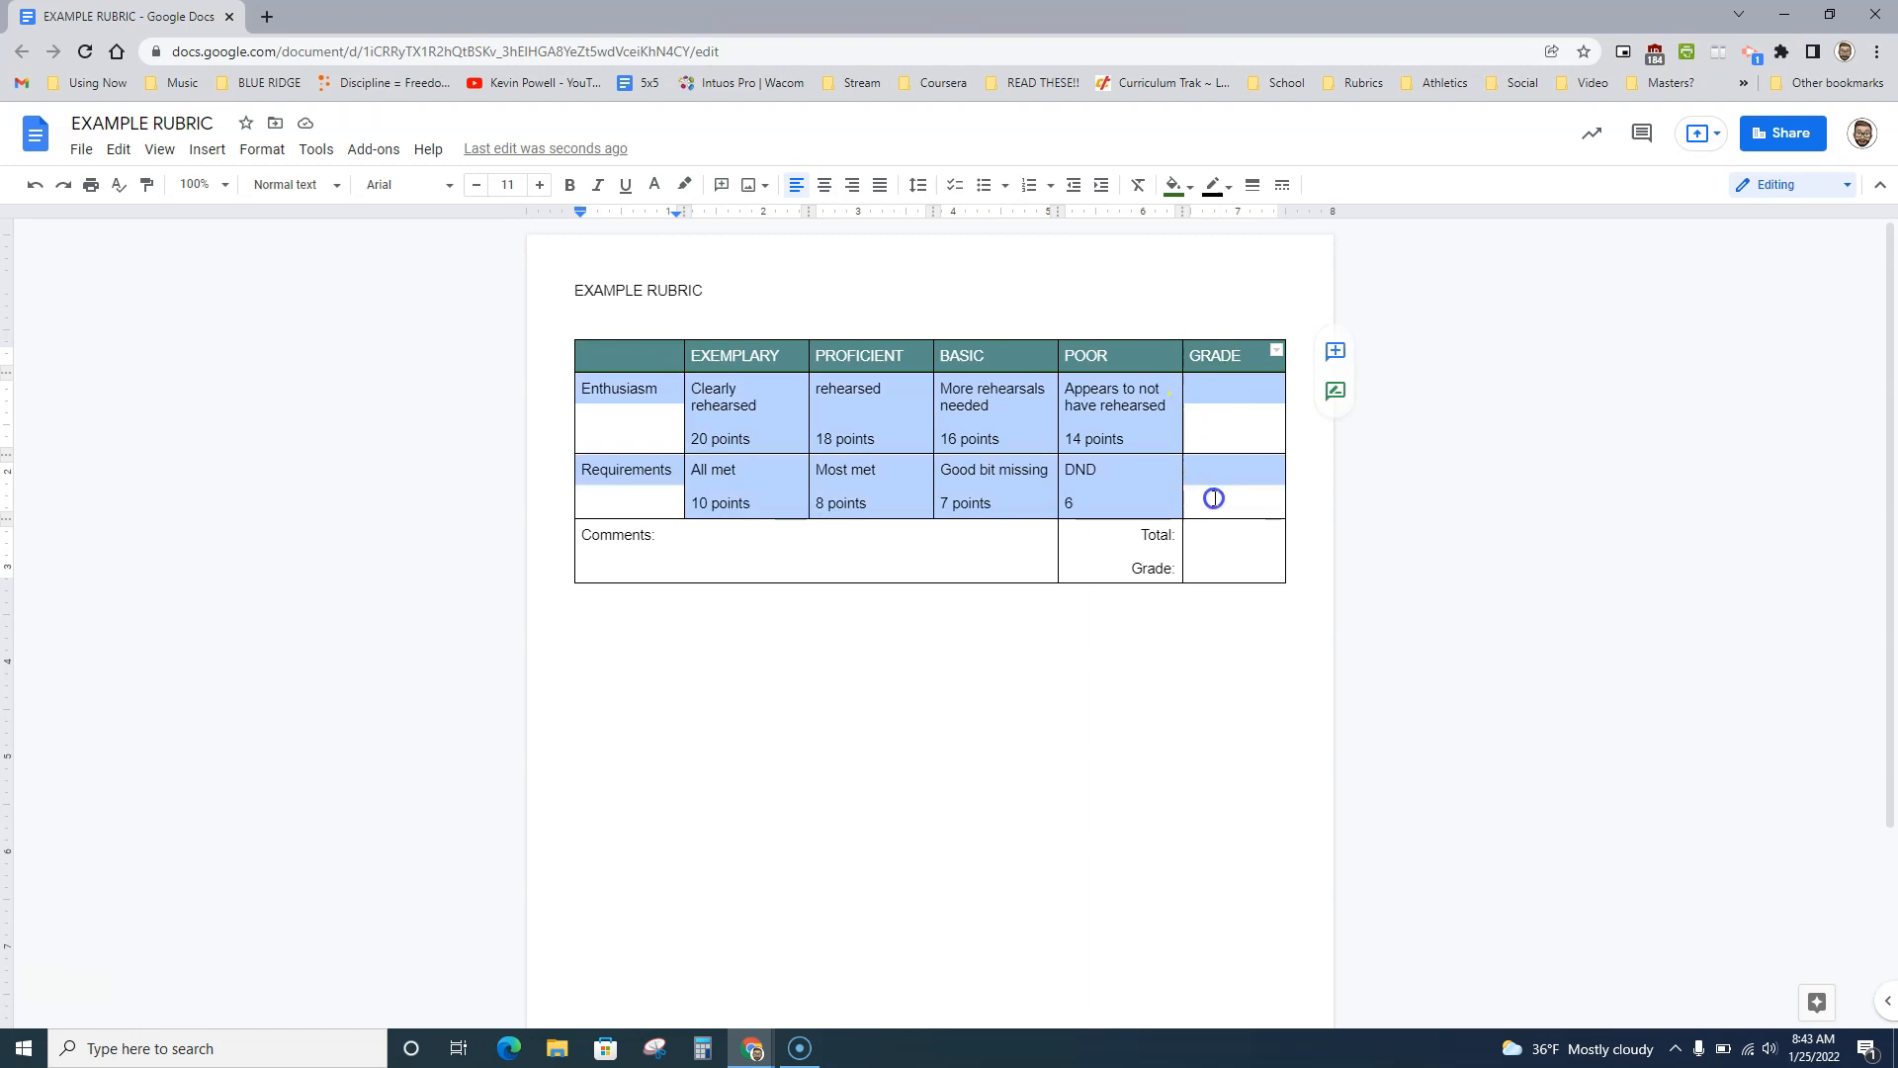
Set the selected rows' cell vertical alignment to Middle in Table properties
right_click(1115, 488)
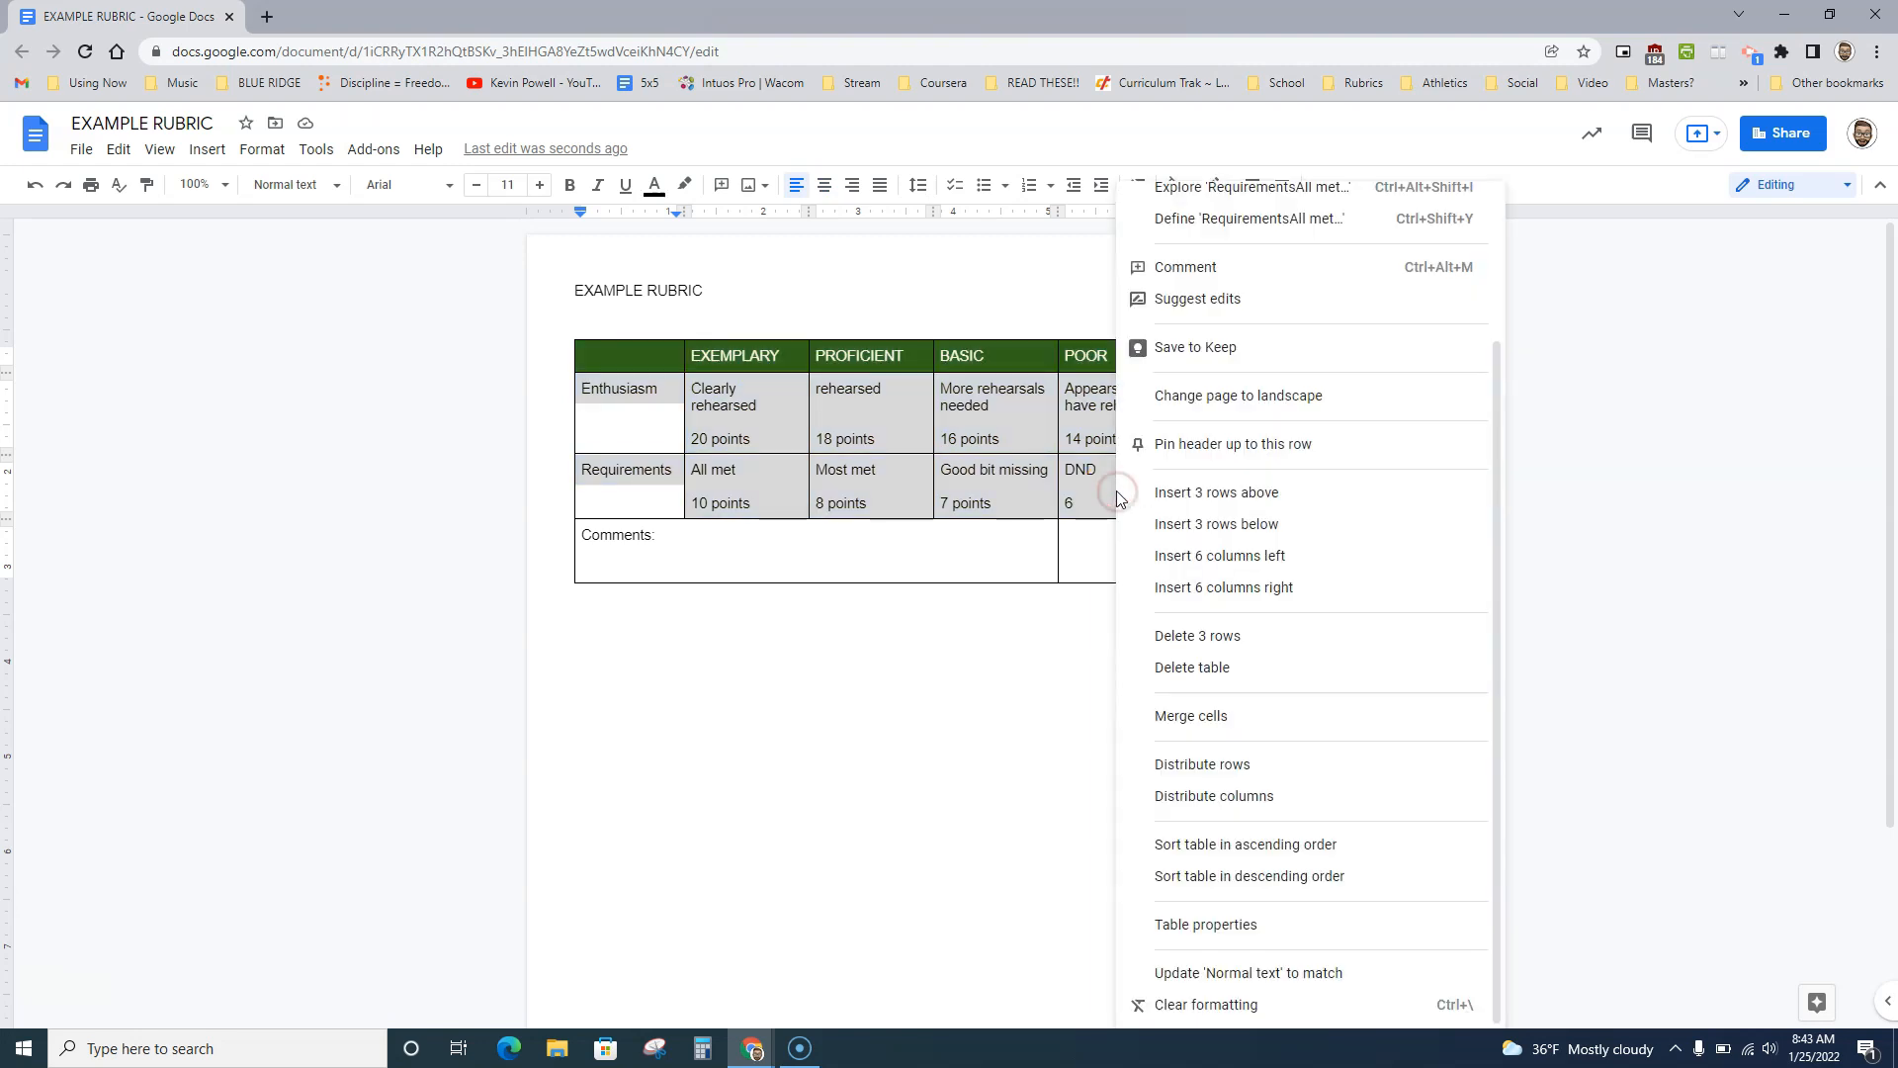
left_click(1199, 927)
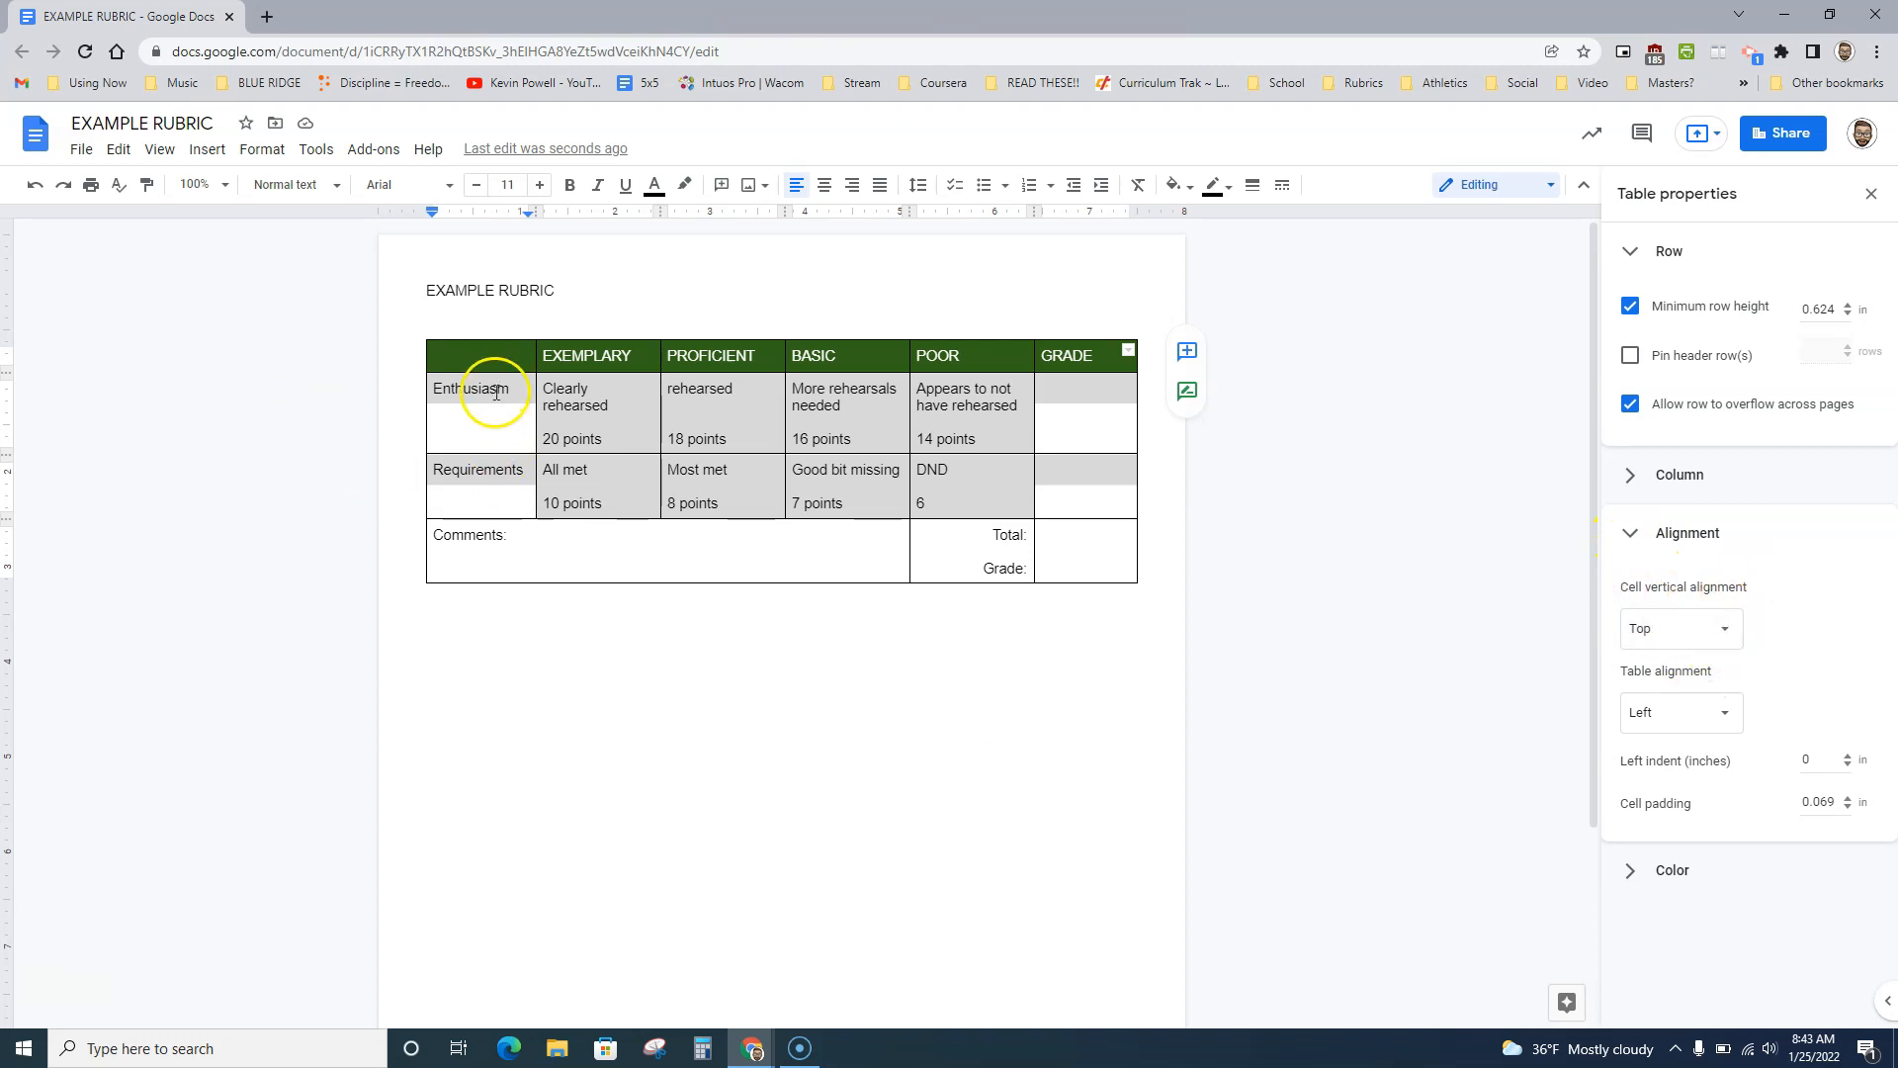
left_click(1672, 629)
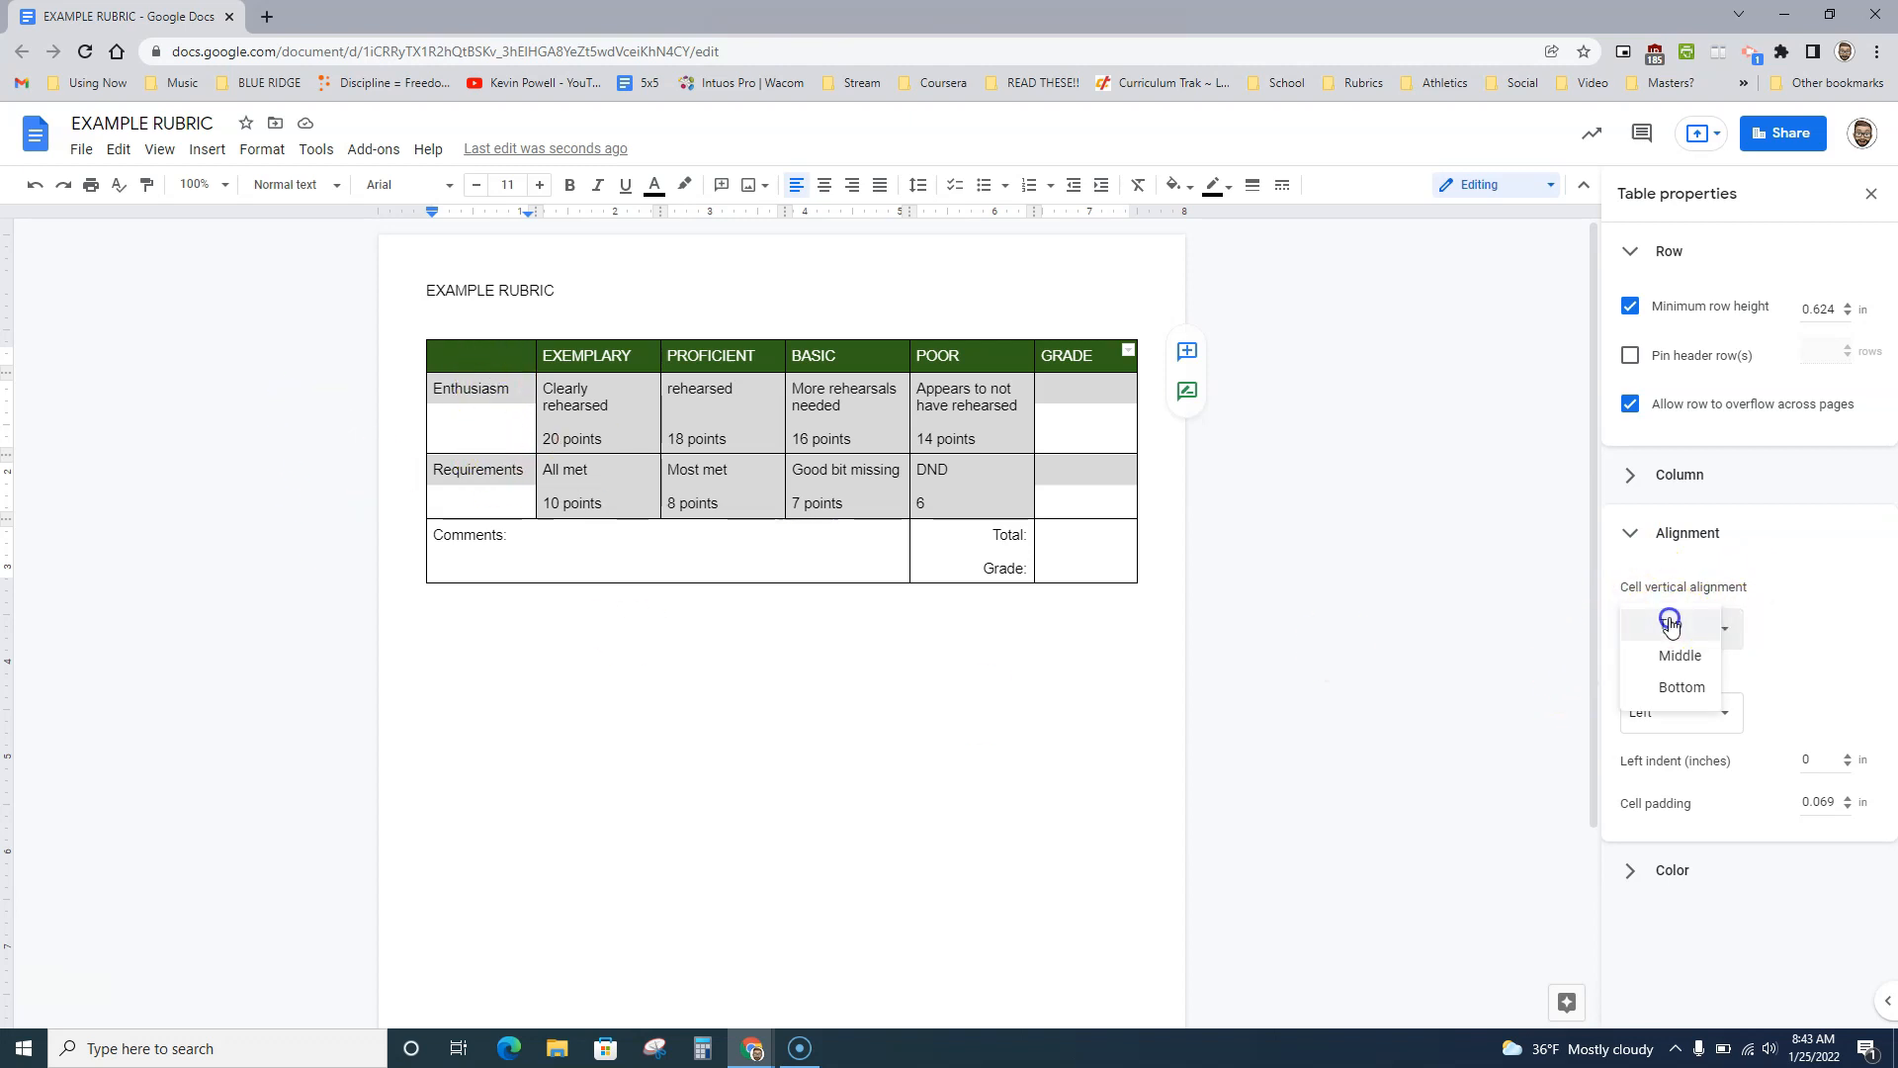
left_click(1687, 658)
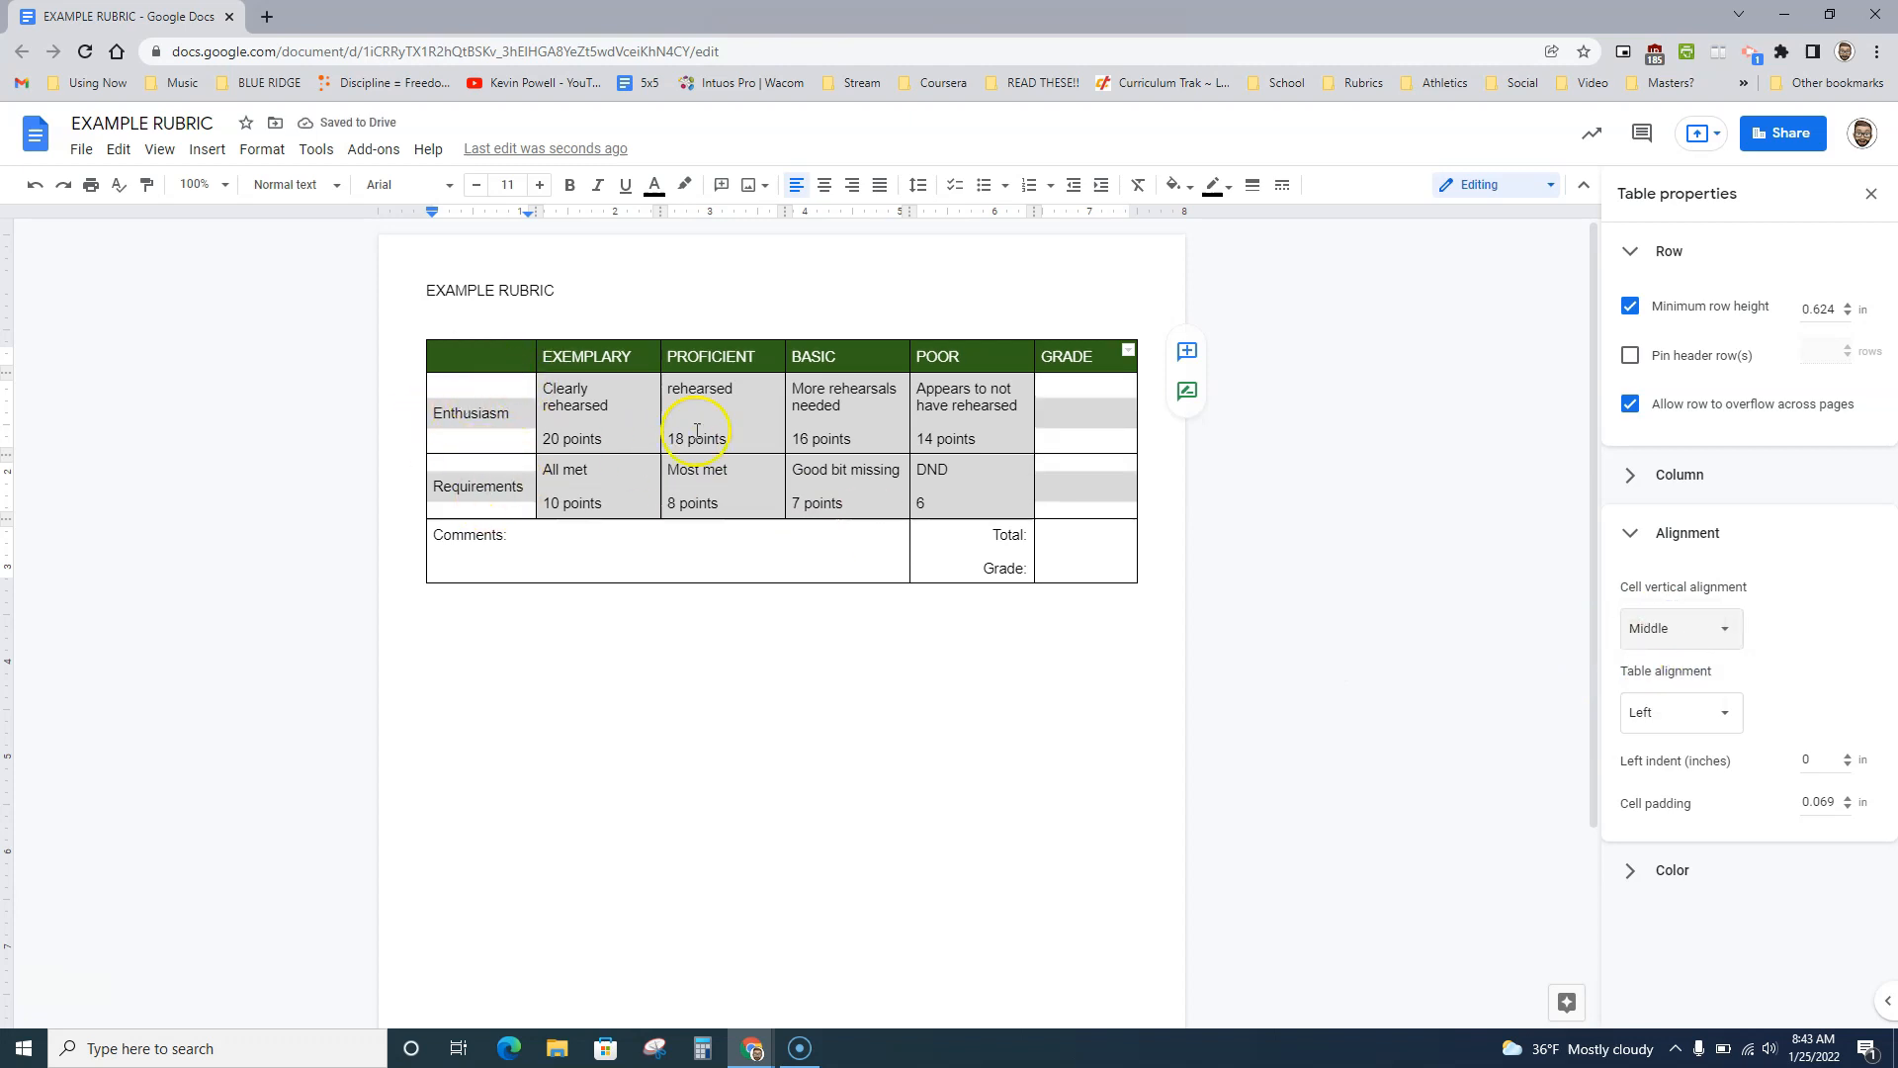
left_click(1462, 645)
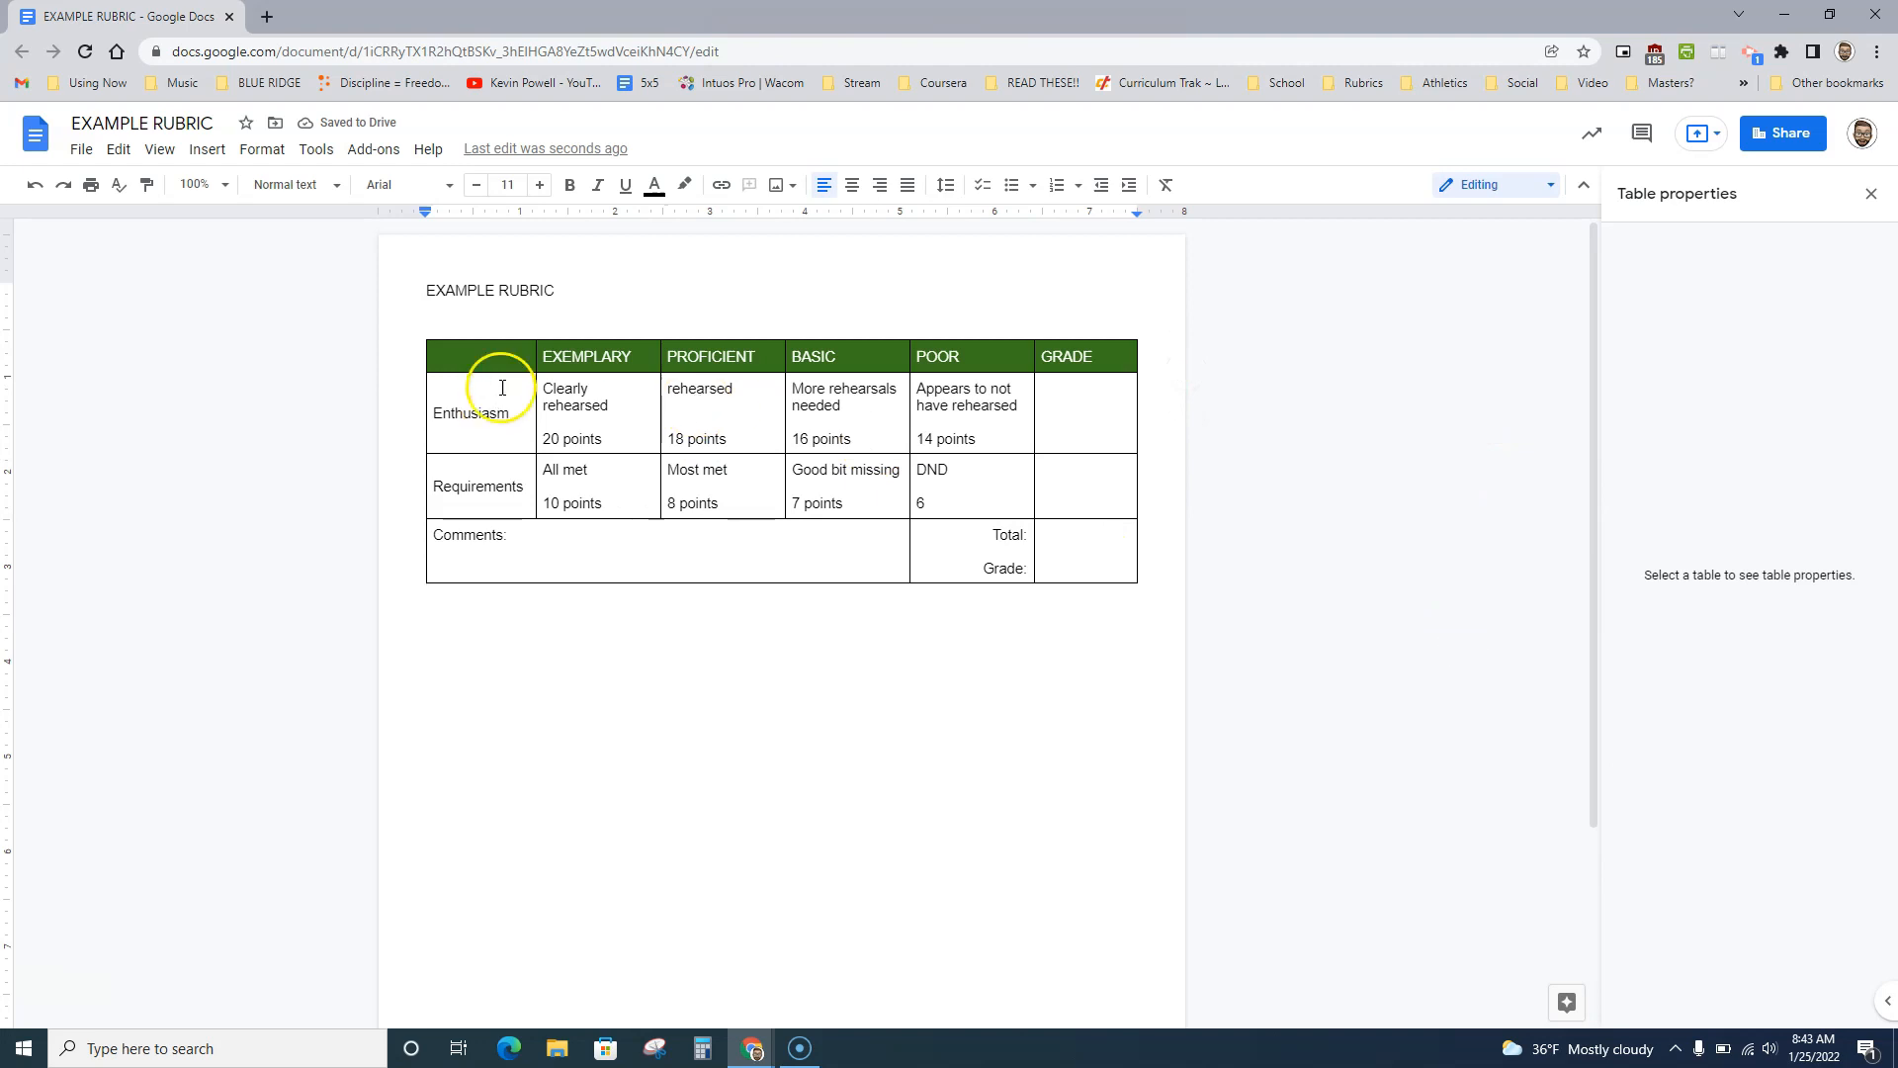
Centre the text horizontally in the header, Enthusiasm and Requirements rows
left_click_drag(465, 351, 1065, 484)
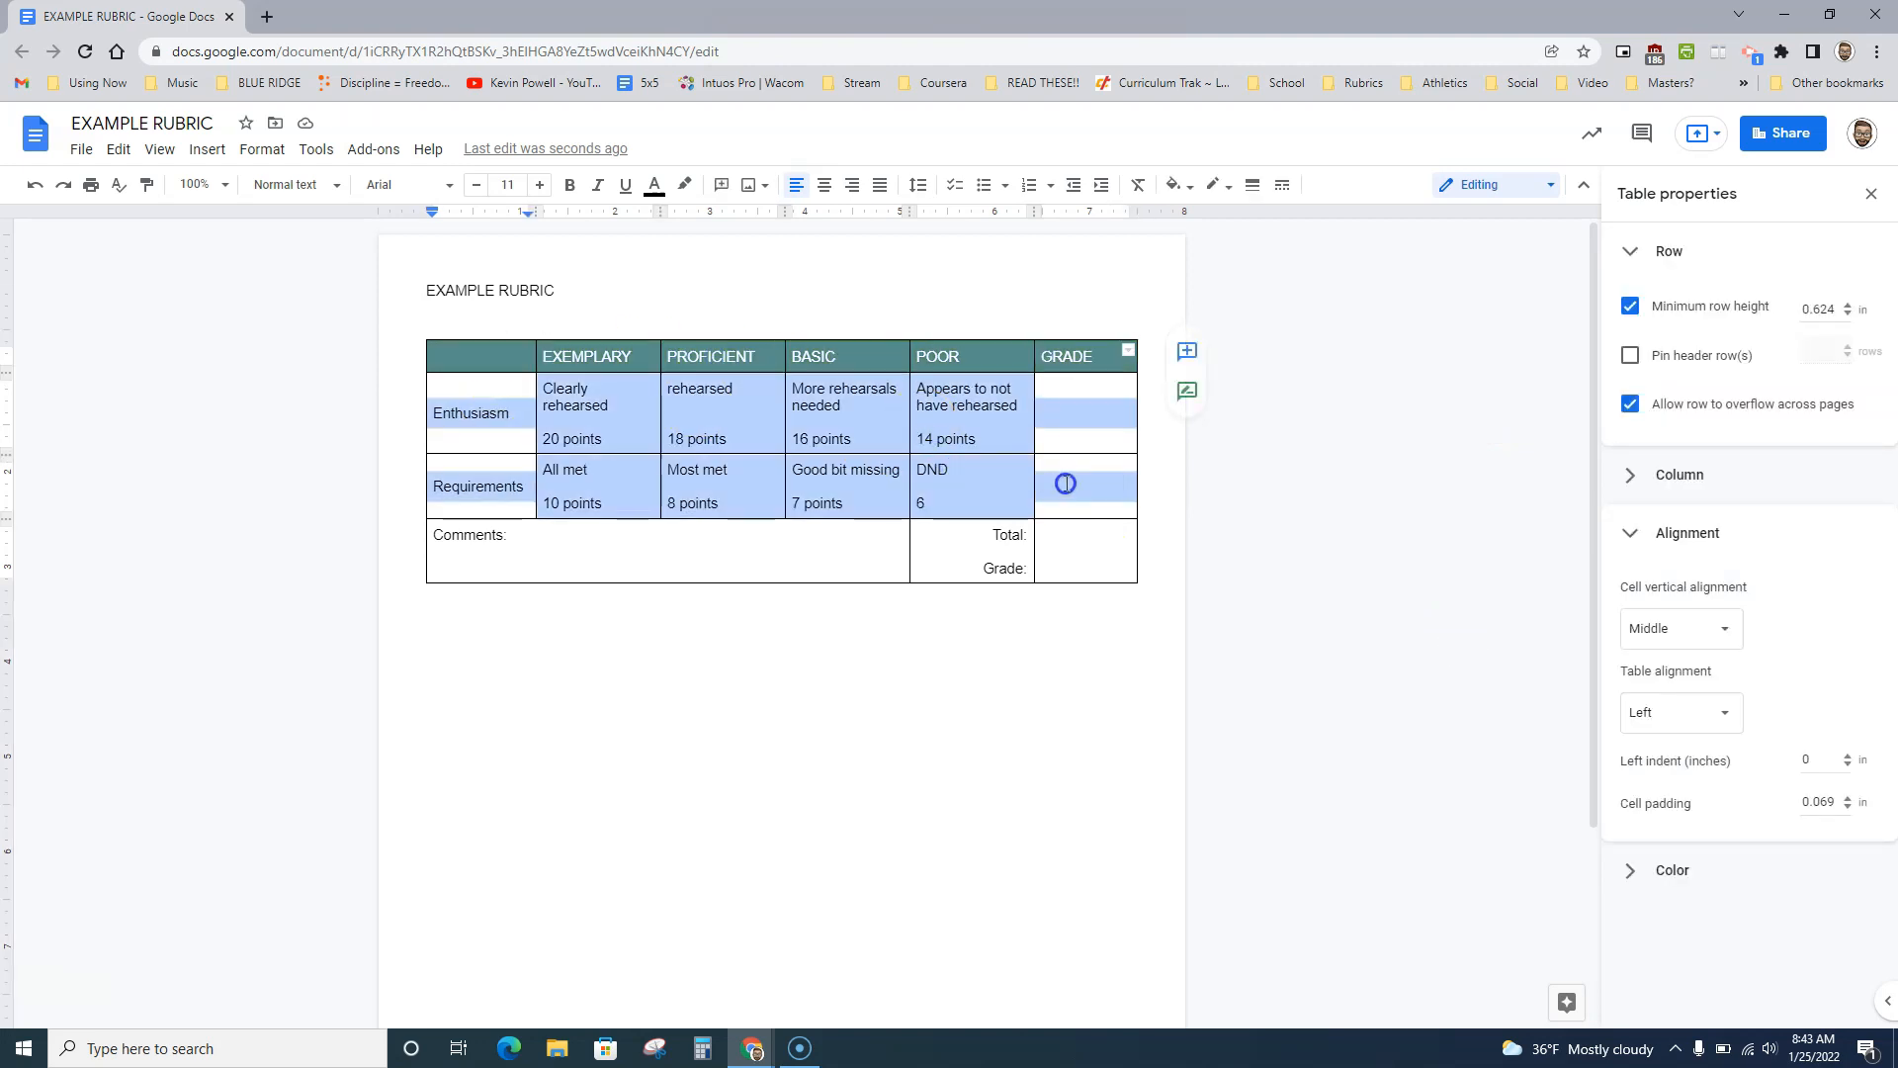
left_click(825, 185)
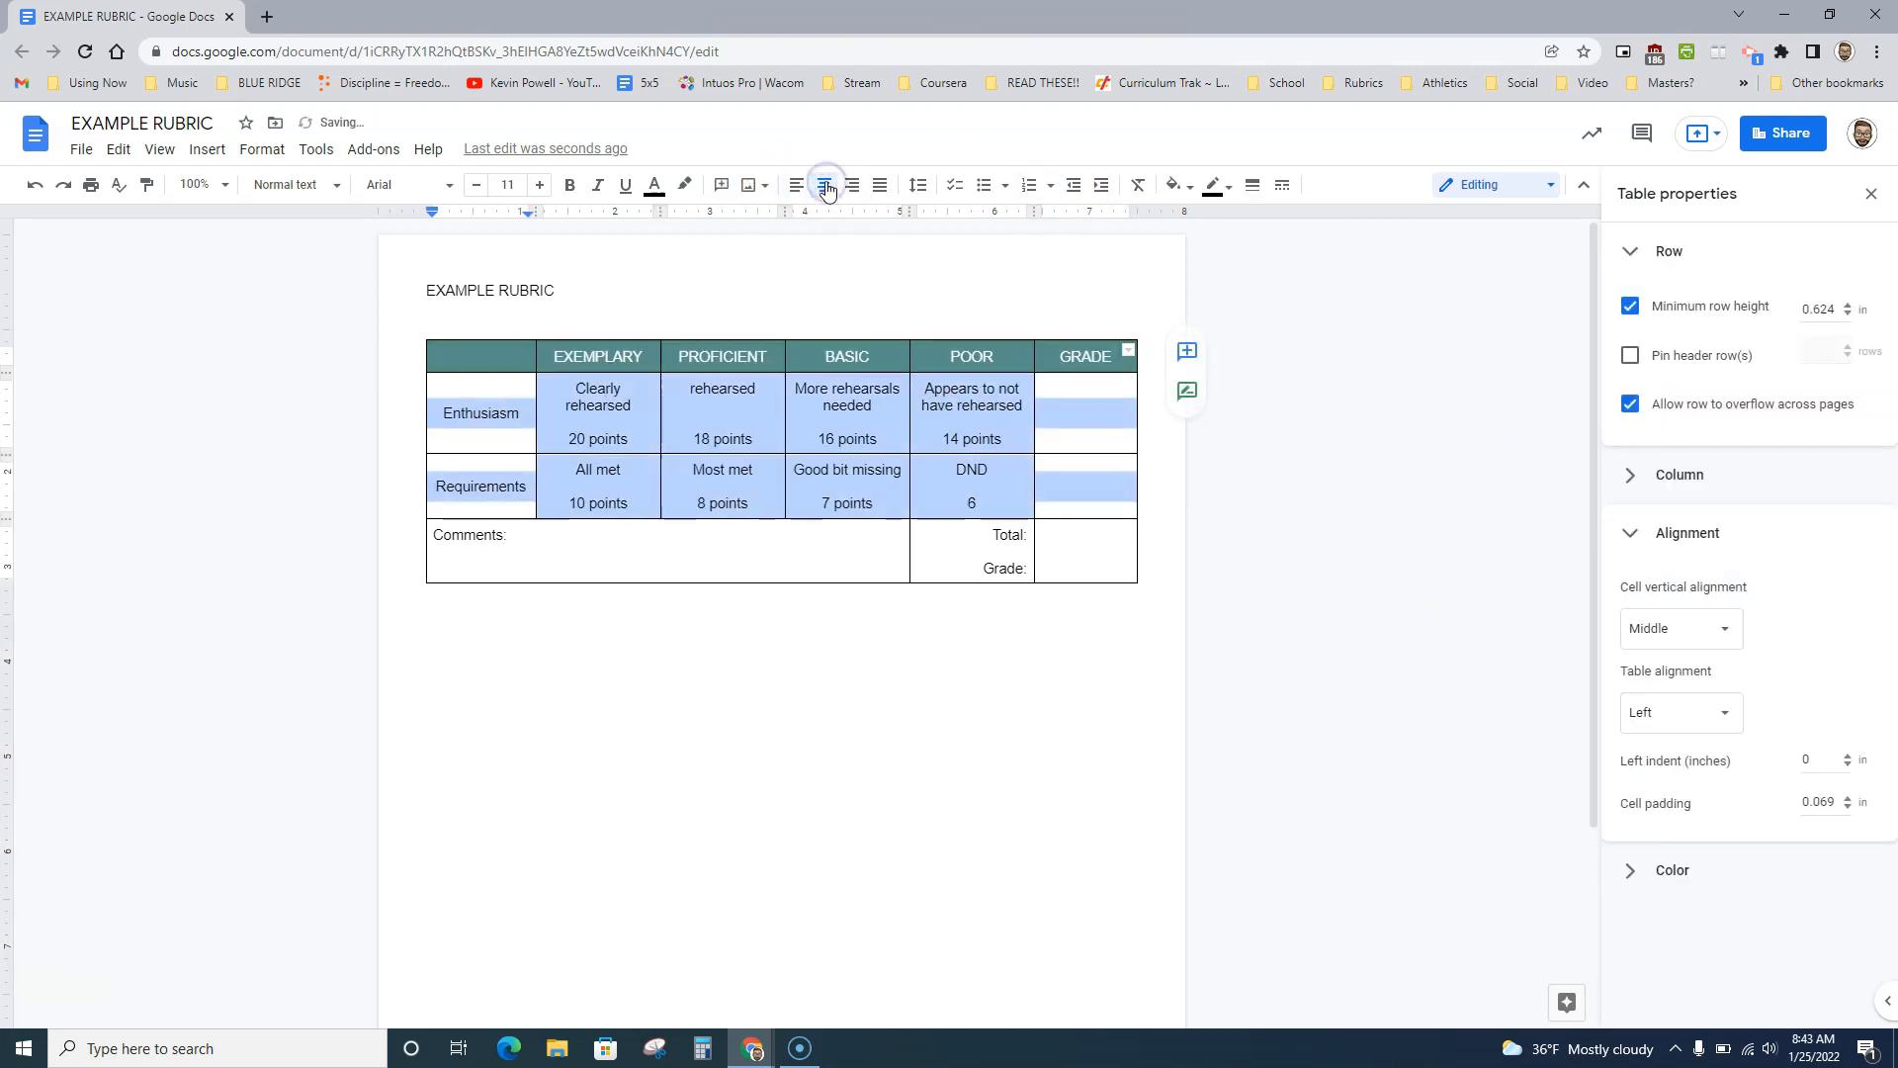
left_click(787, 491)
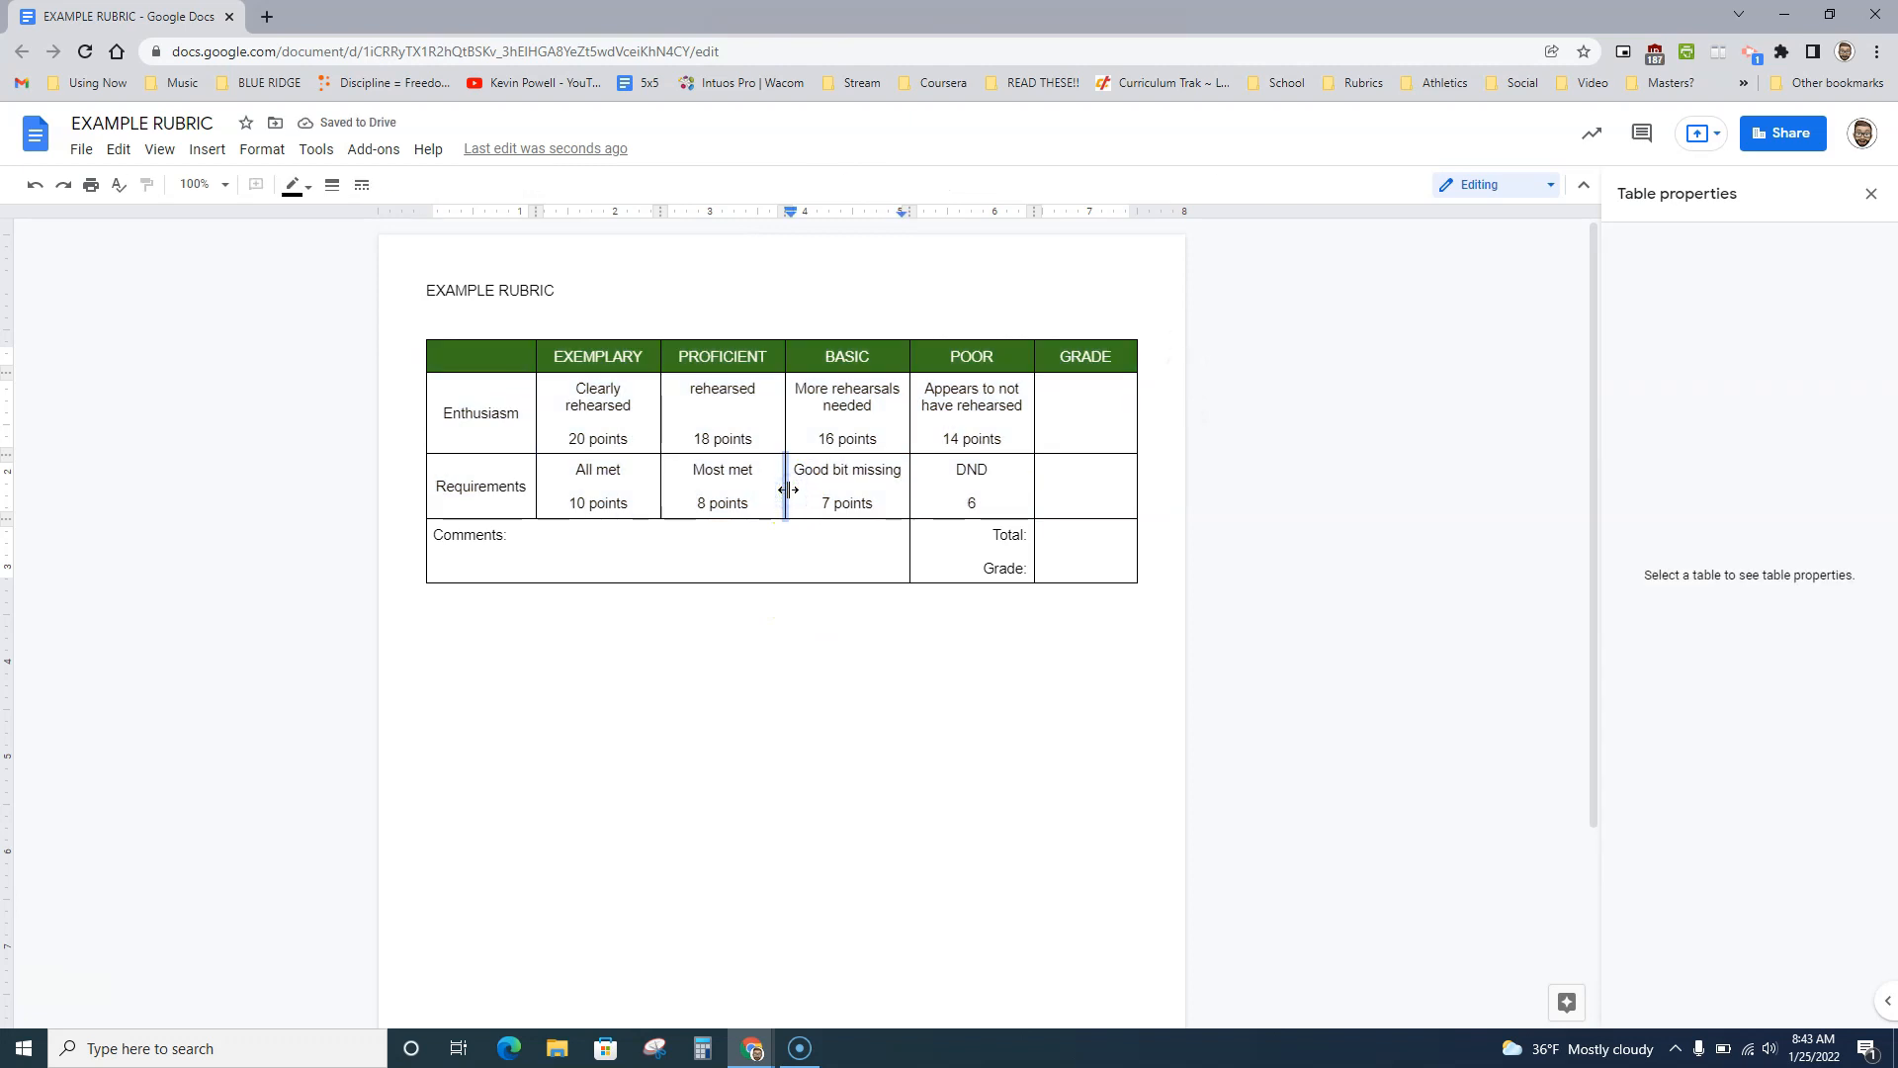
Move the caret around the Comments and Total cells in the bottom row
left_click(762, 522)
left_click(523, 560)
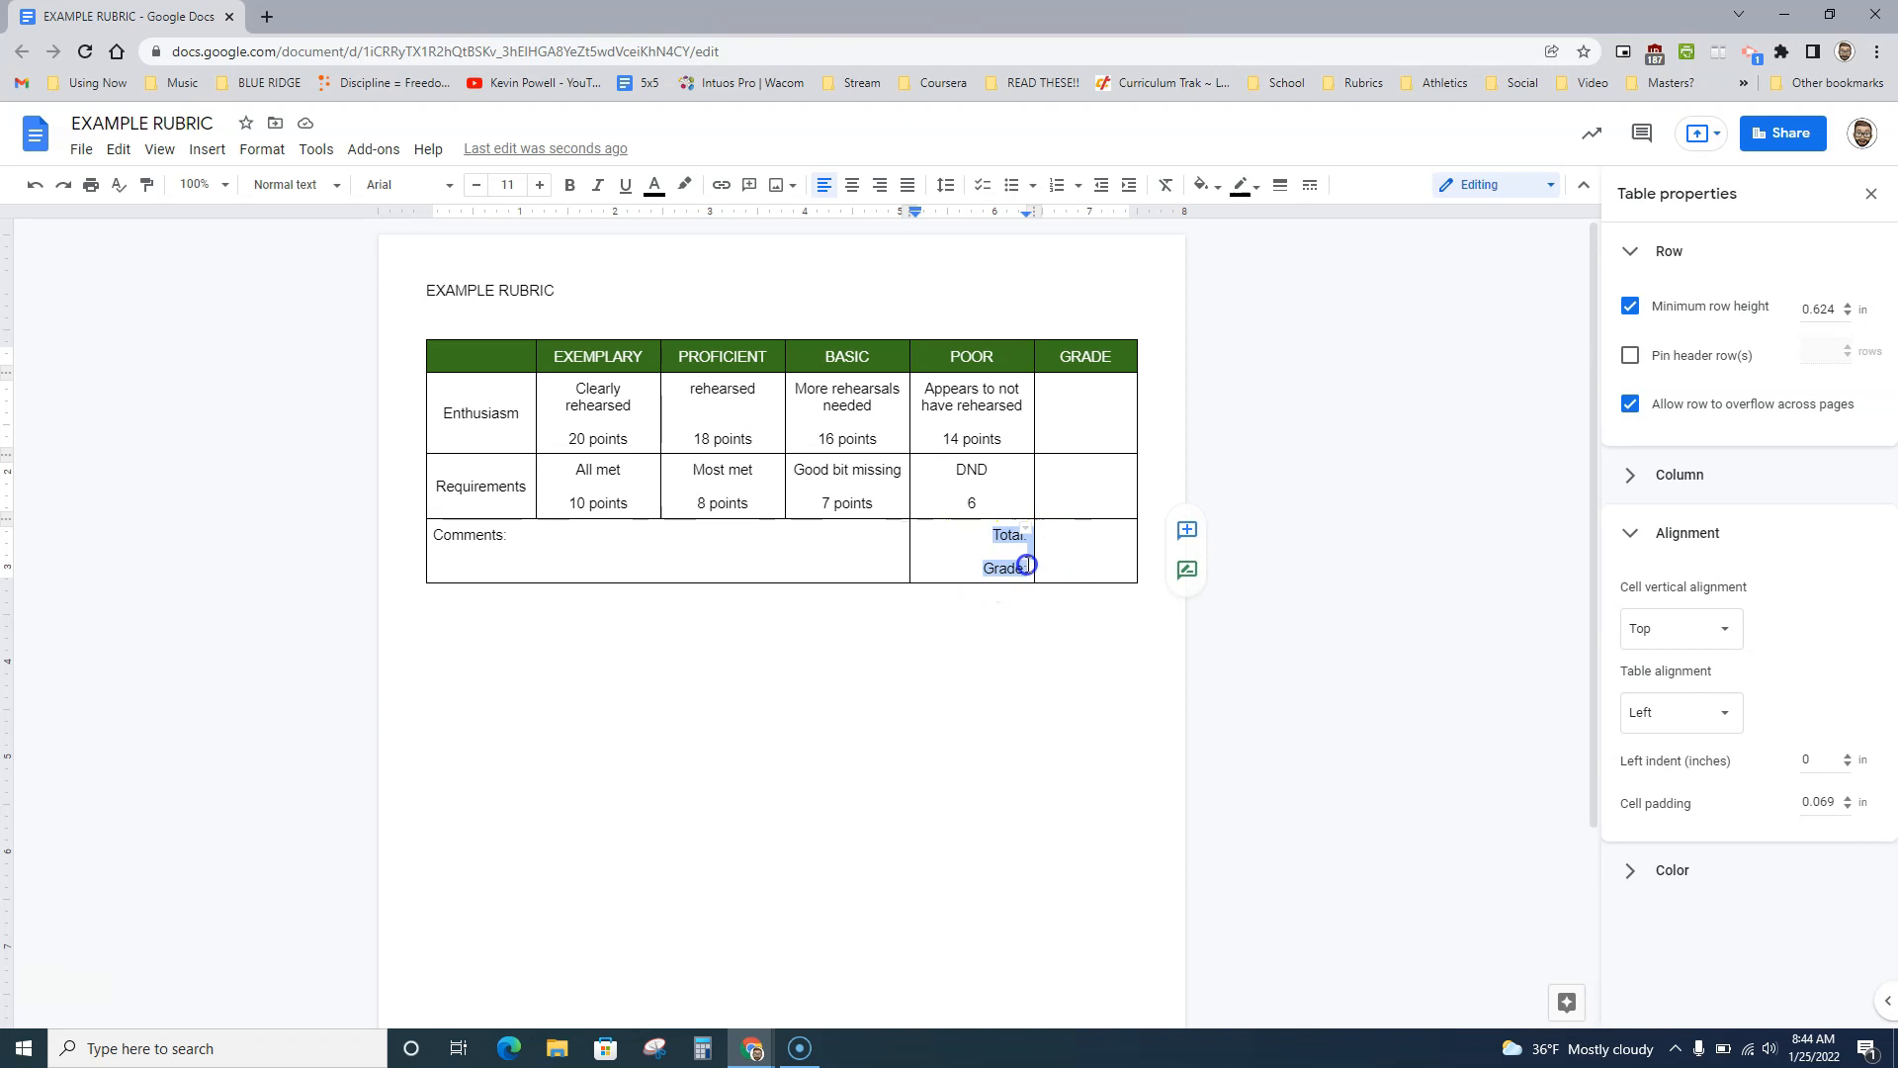
left_click_drag(1066, 546, 1093, 533)
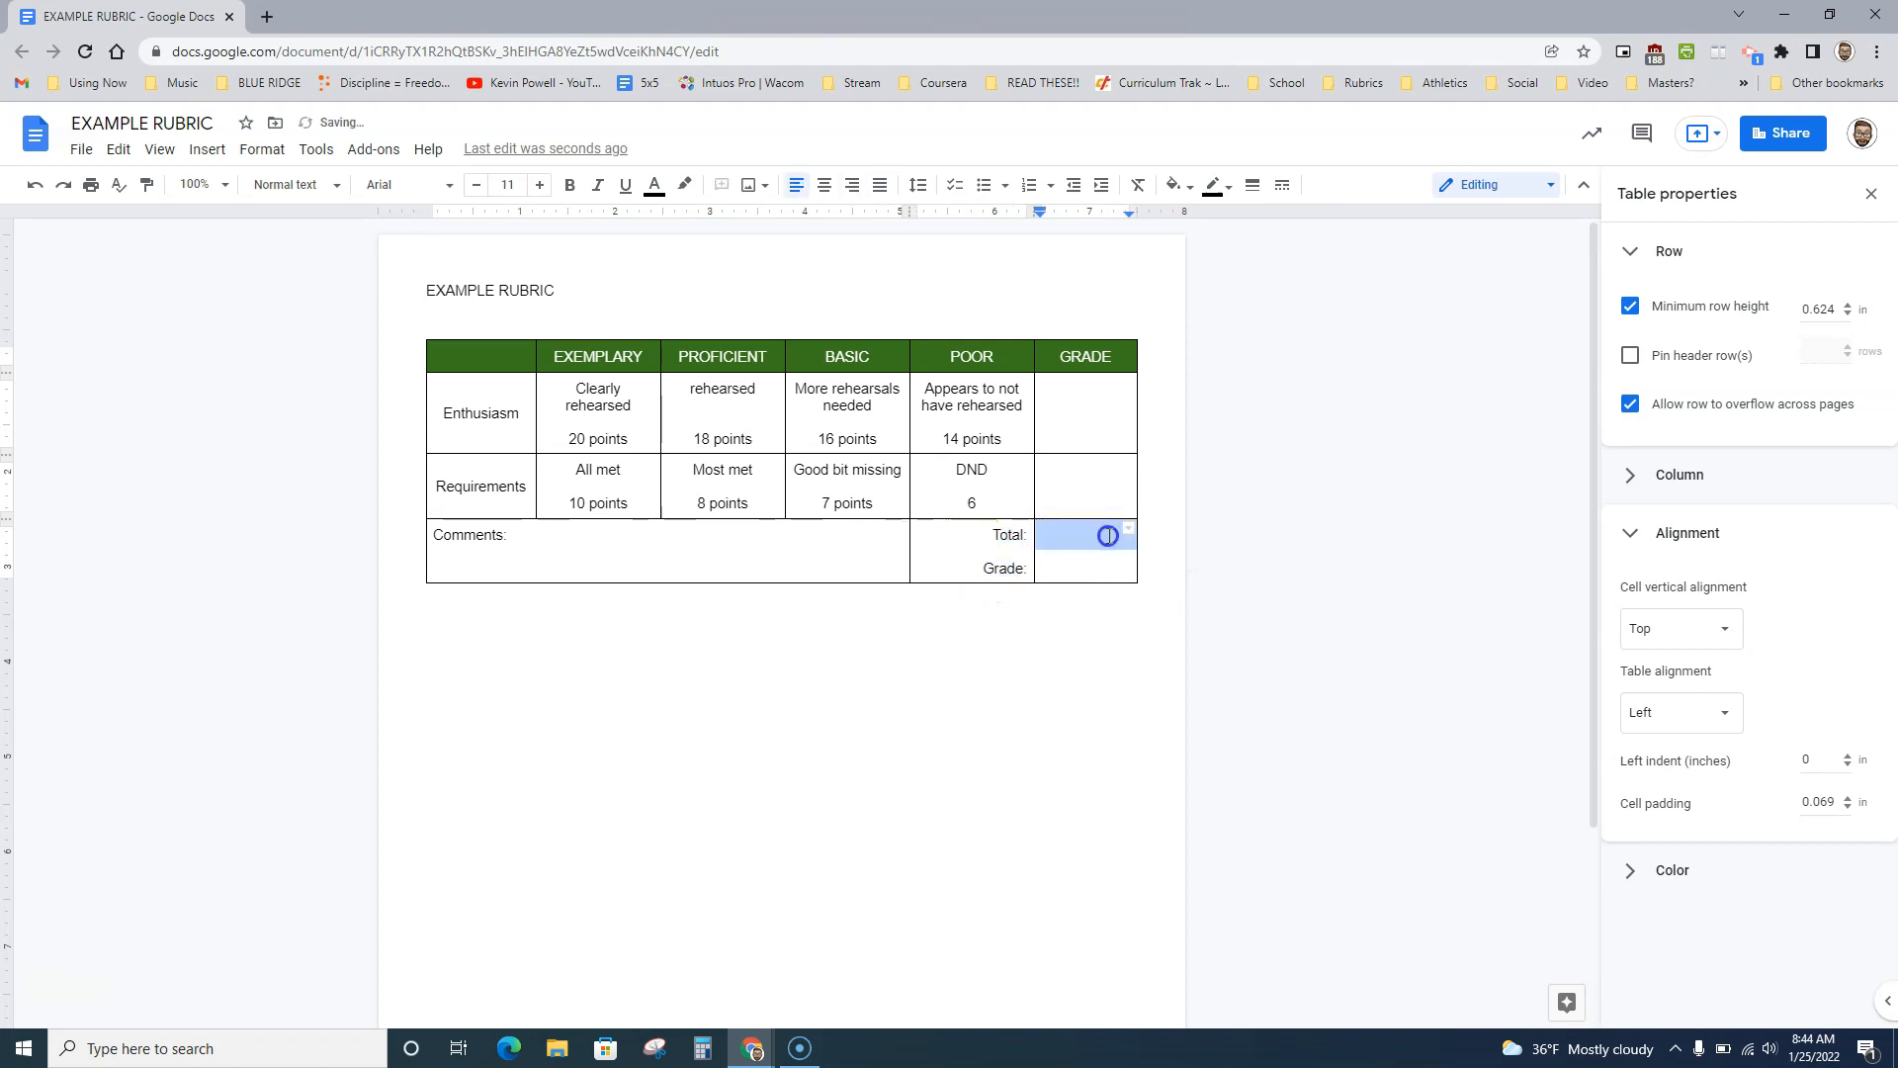
left_click(1104, 575)
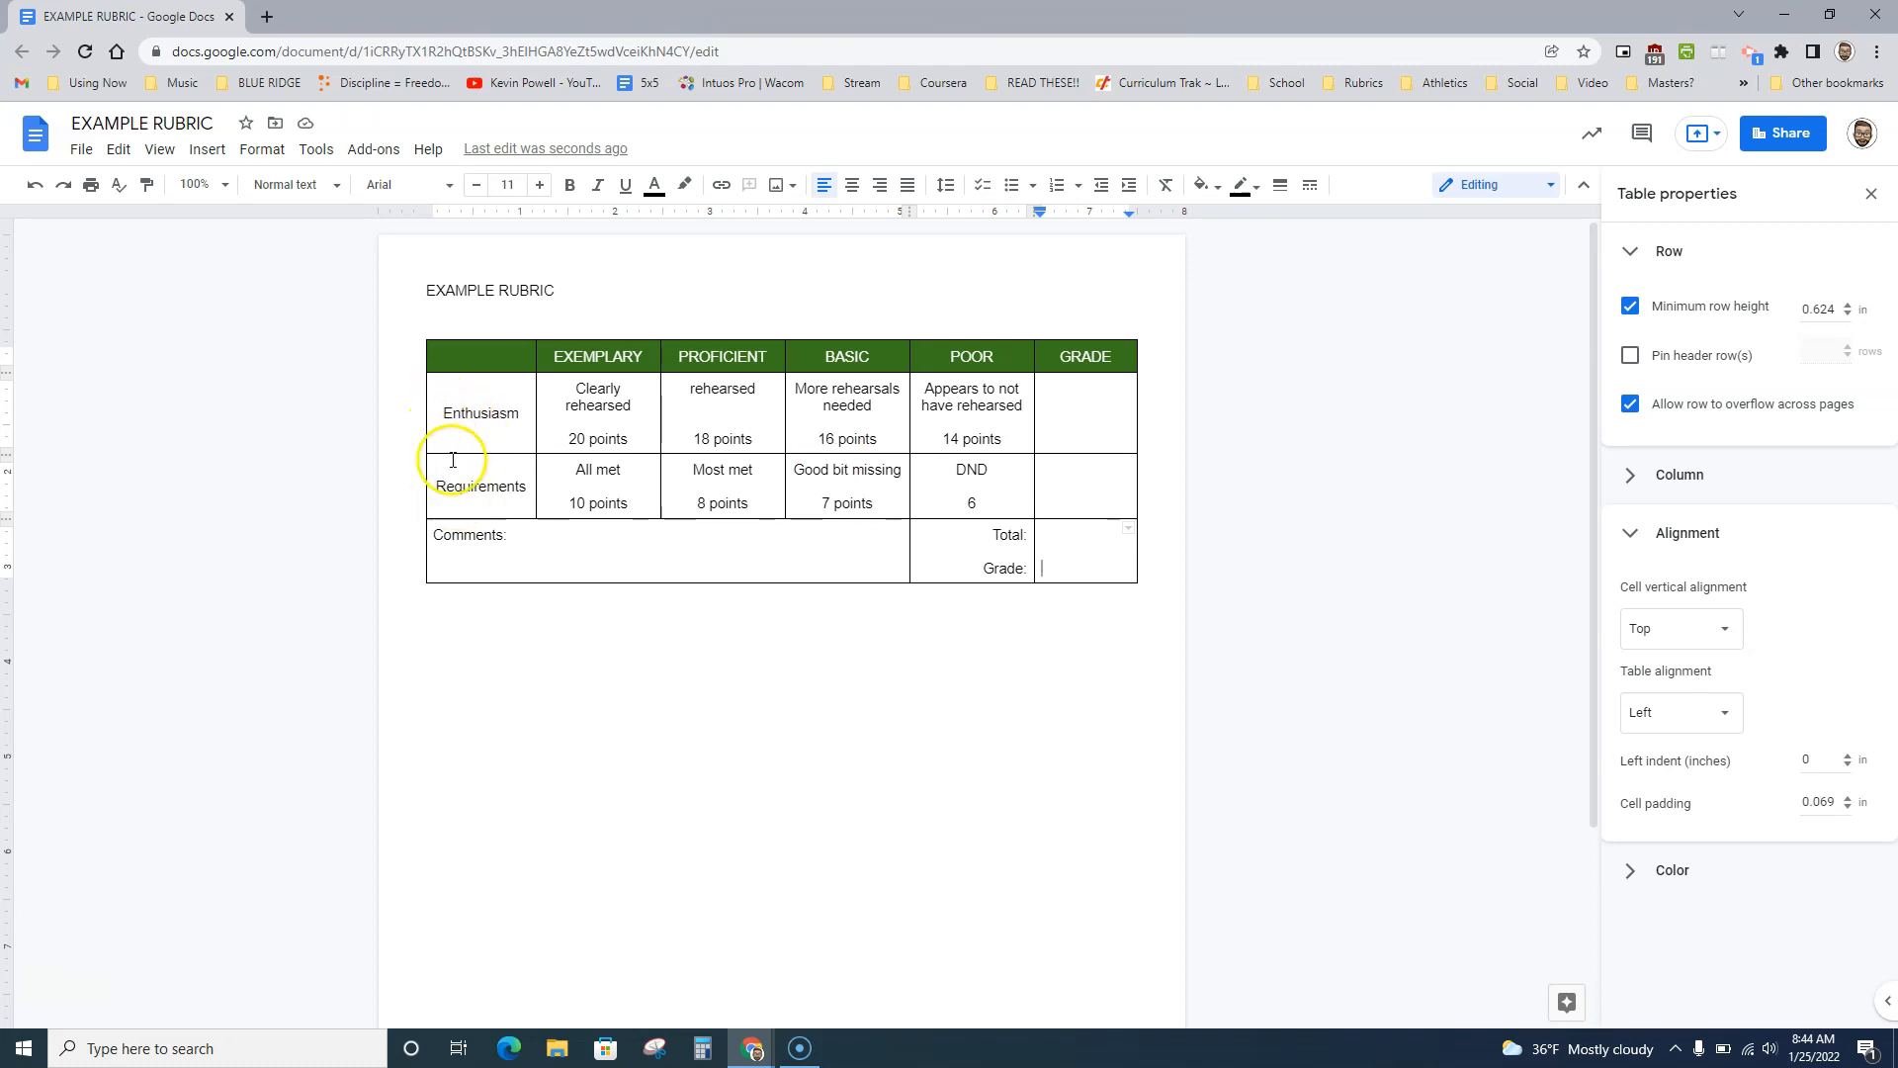
Fill the Enthusiasm and Requirements rows with light yellow
left_click_drag(440, 412, 1059, 466)
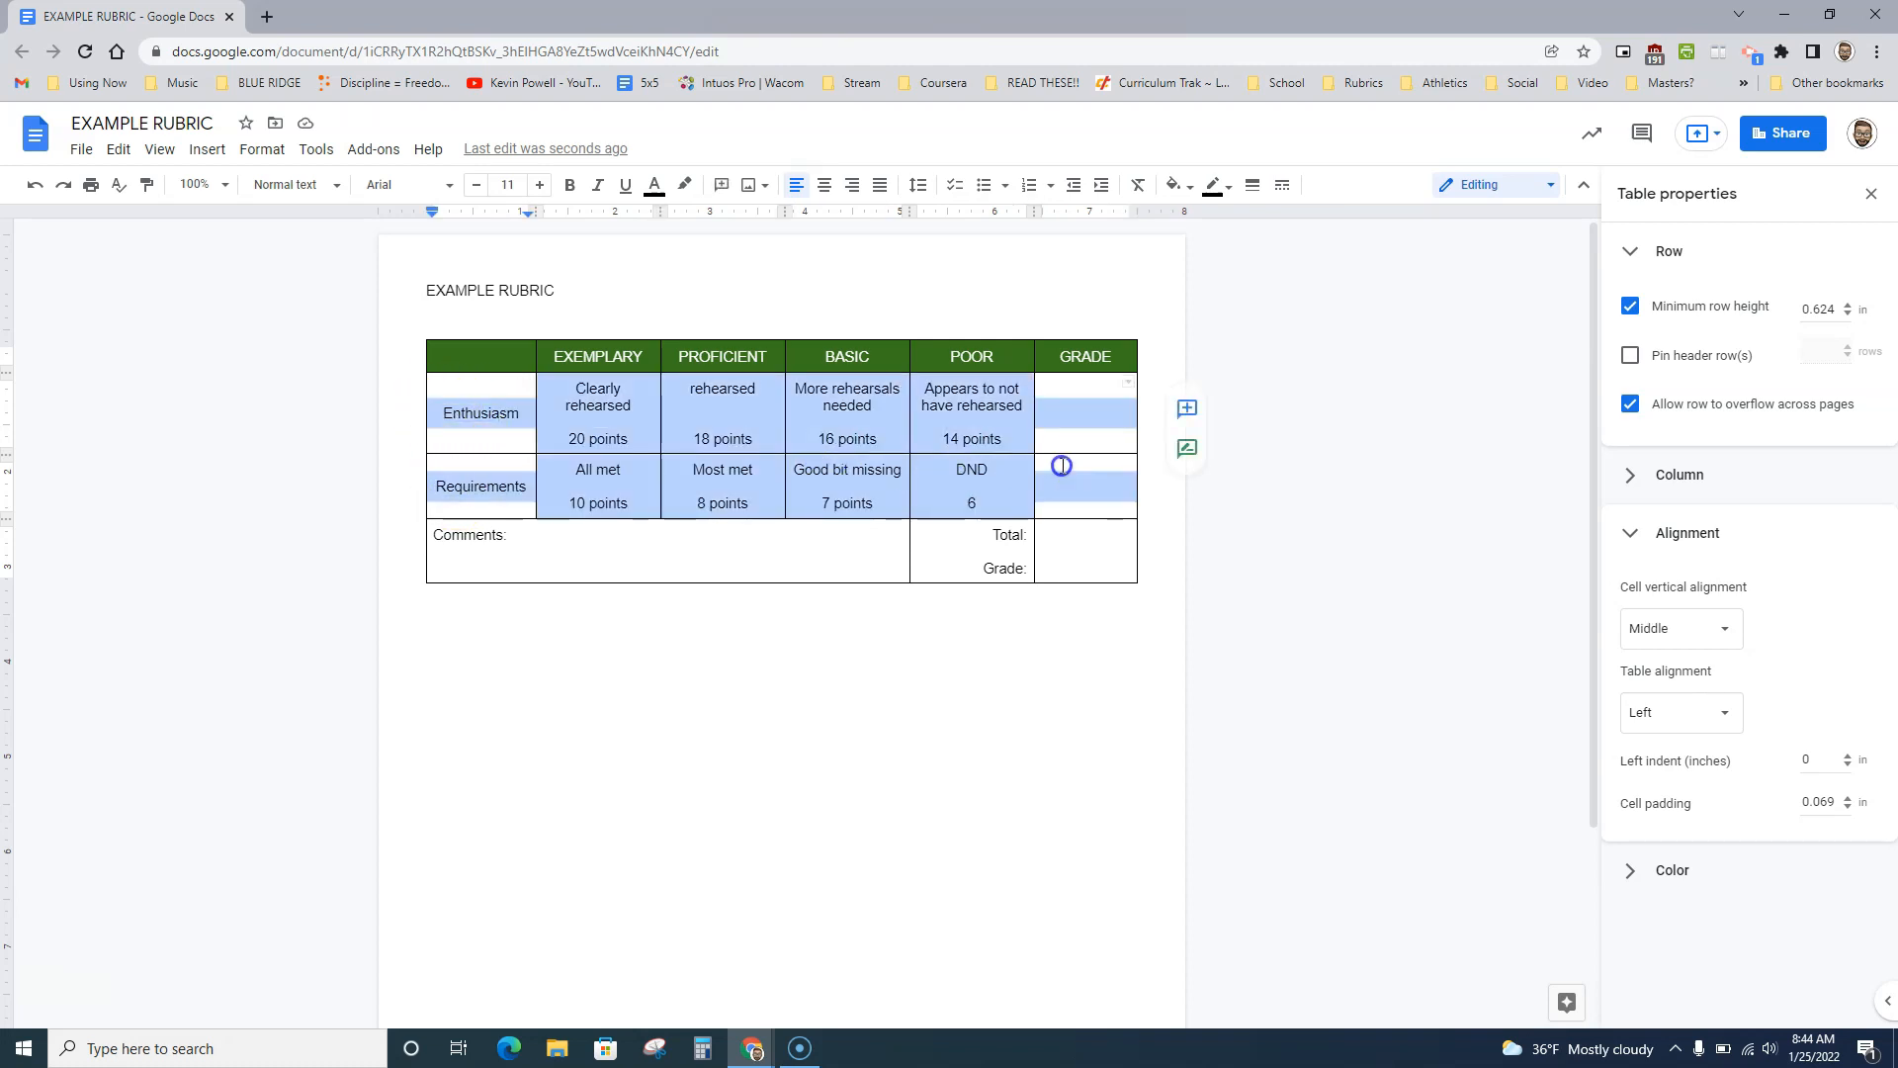
left_click(1171, 187)
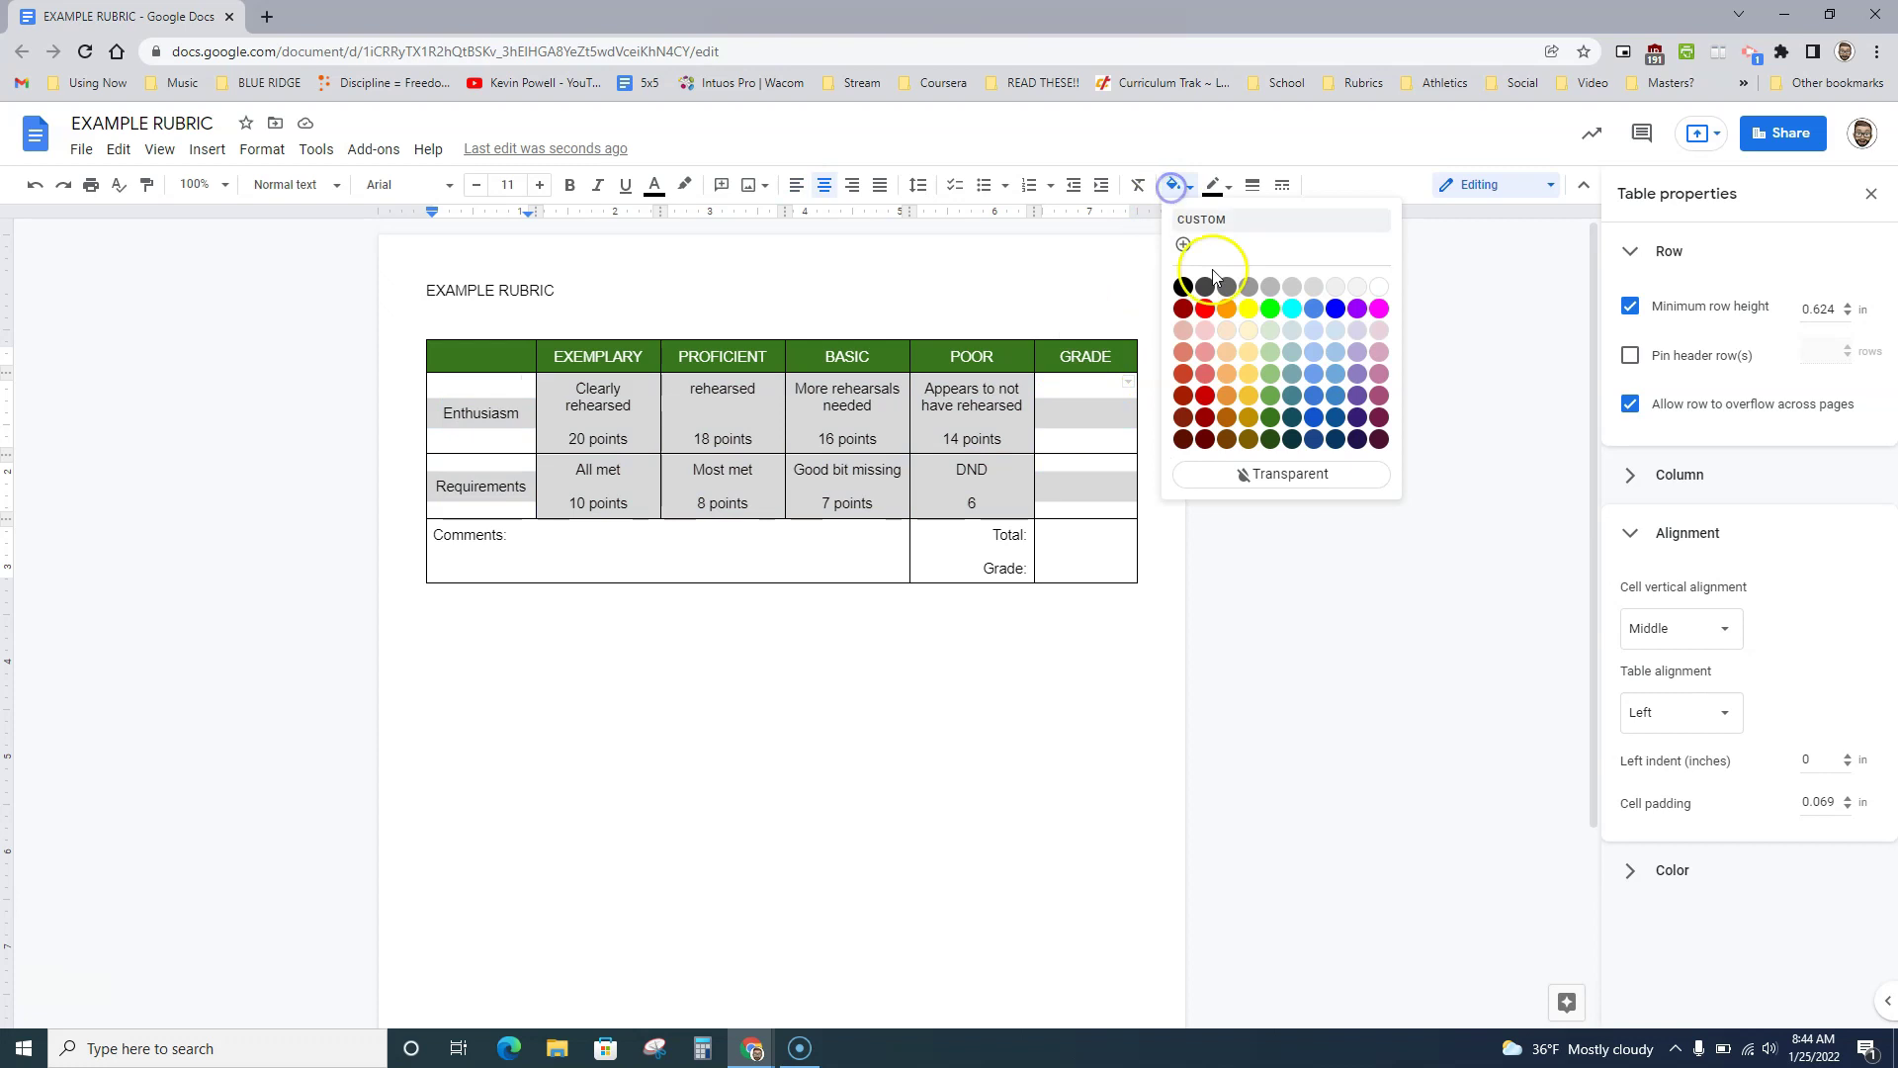
left_click(1247, 356)
left_click(1046, 612)
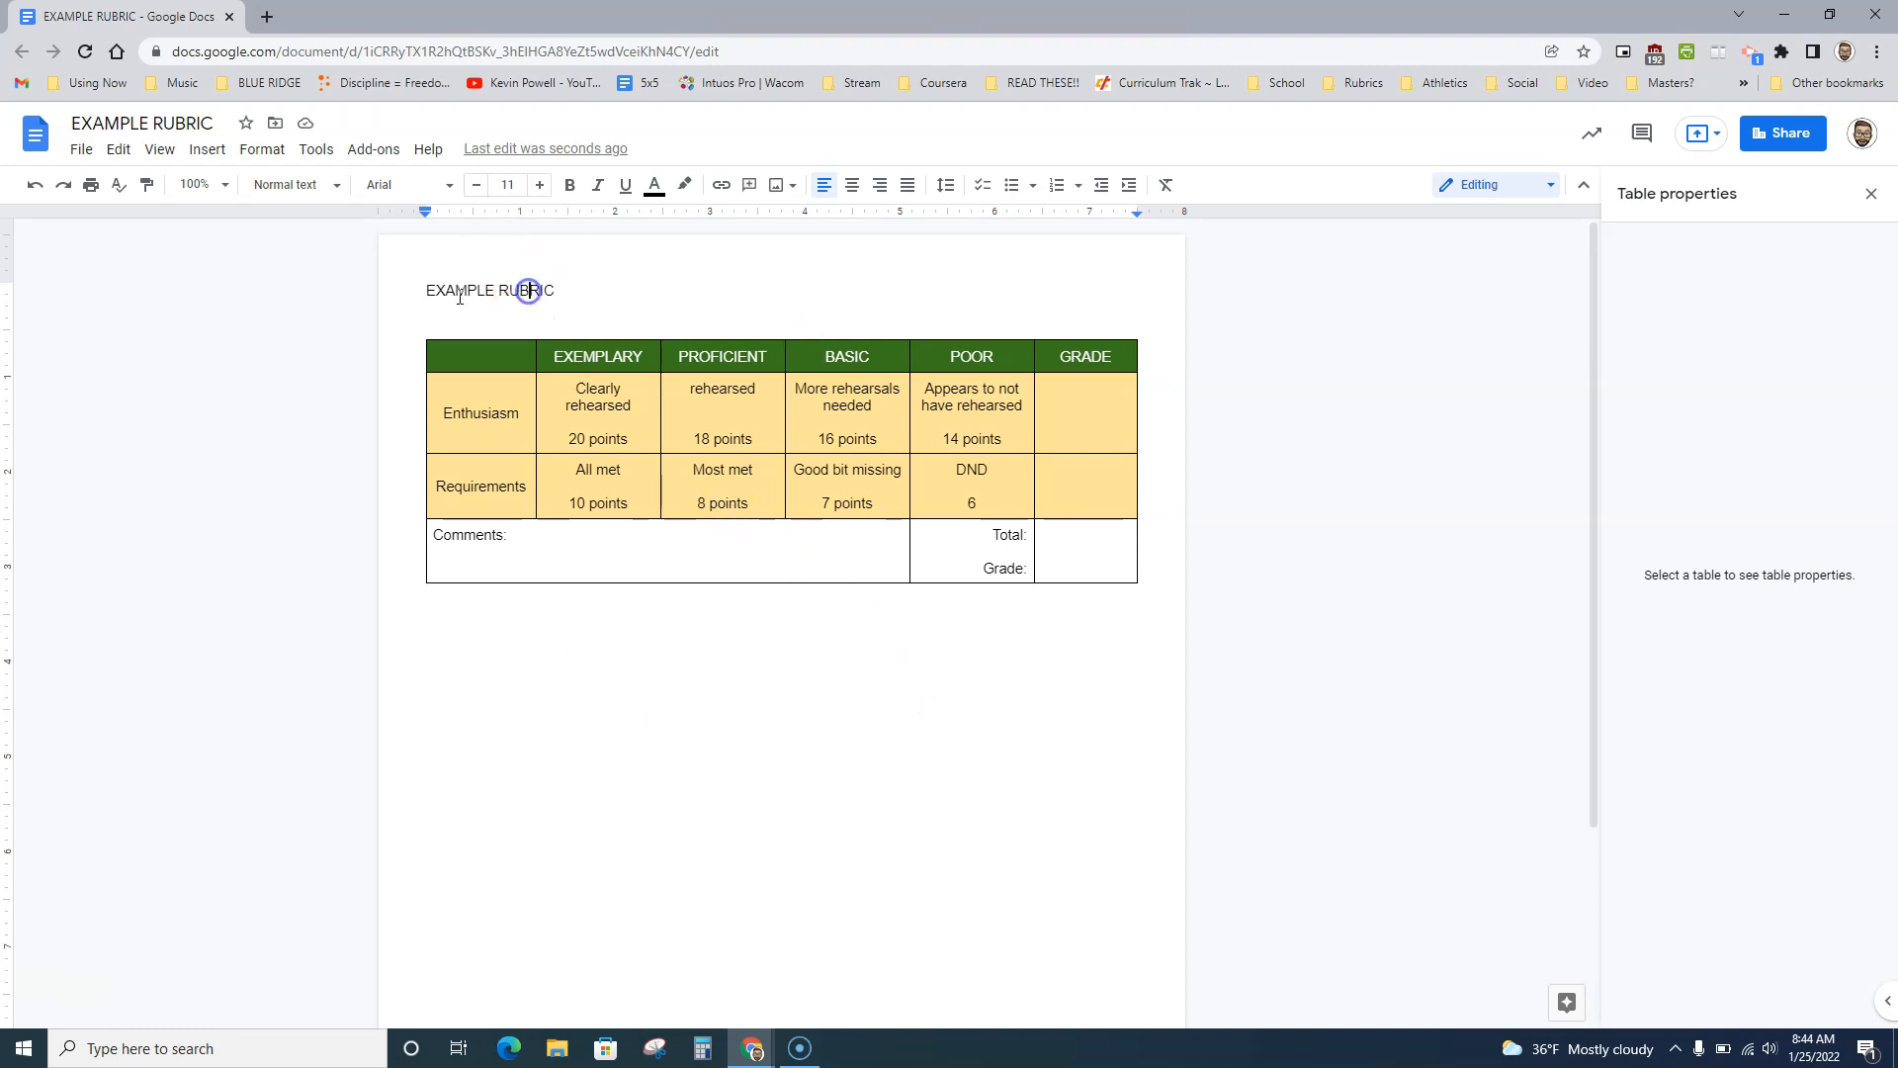
Insert a blank line above the EXAMPLE RUBRIC title
left_click(428, 293)
key("Return")
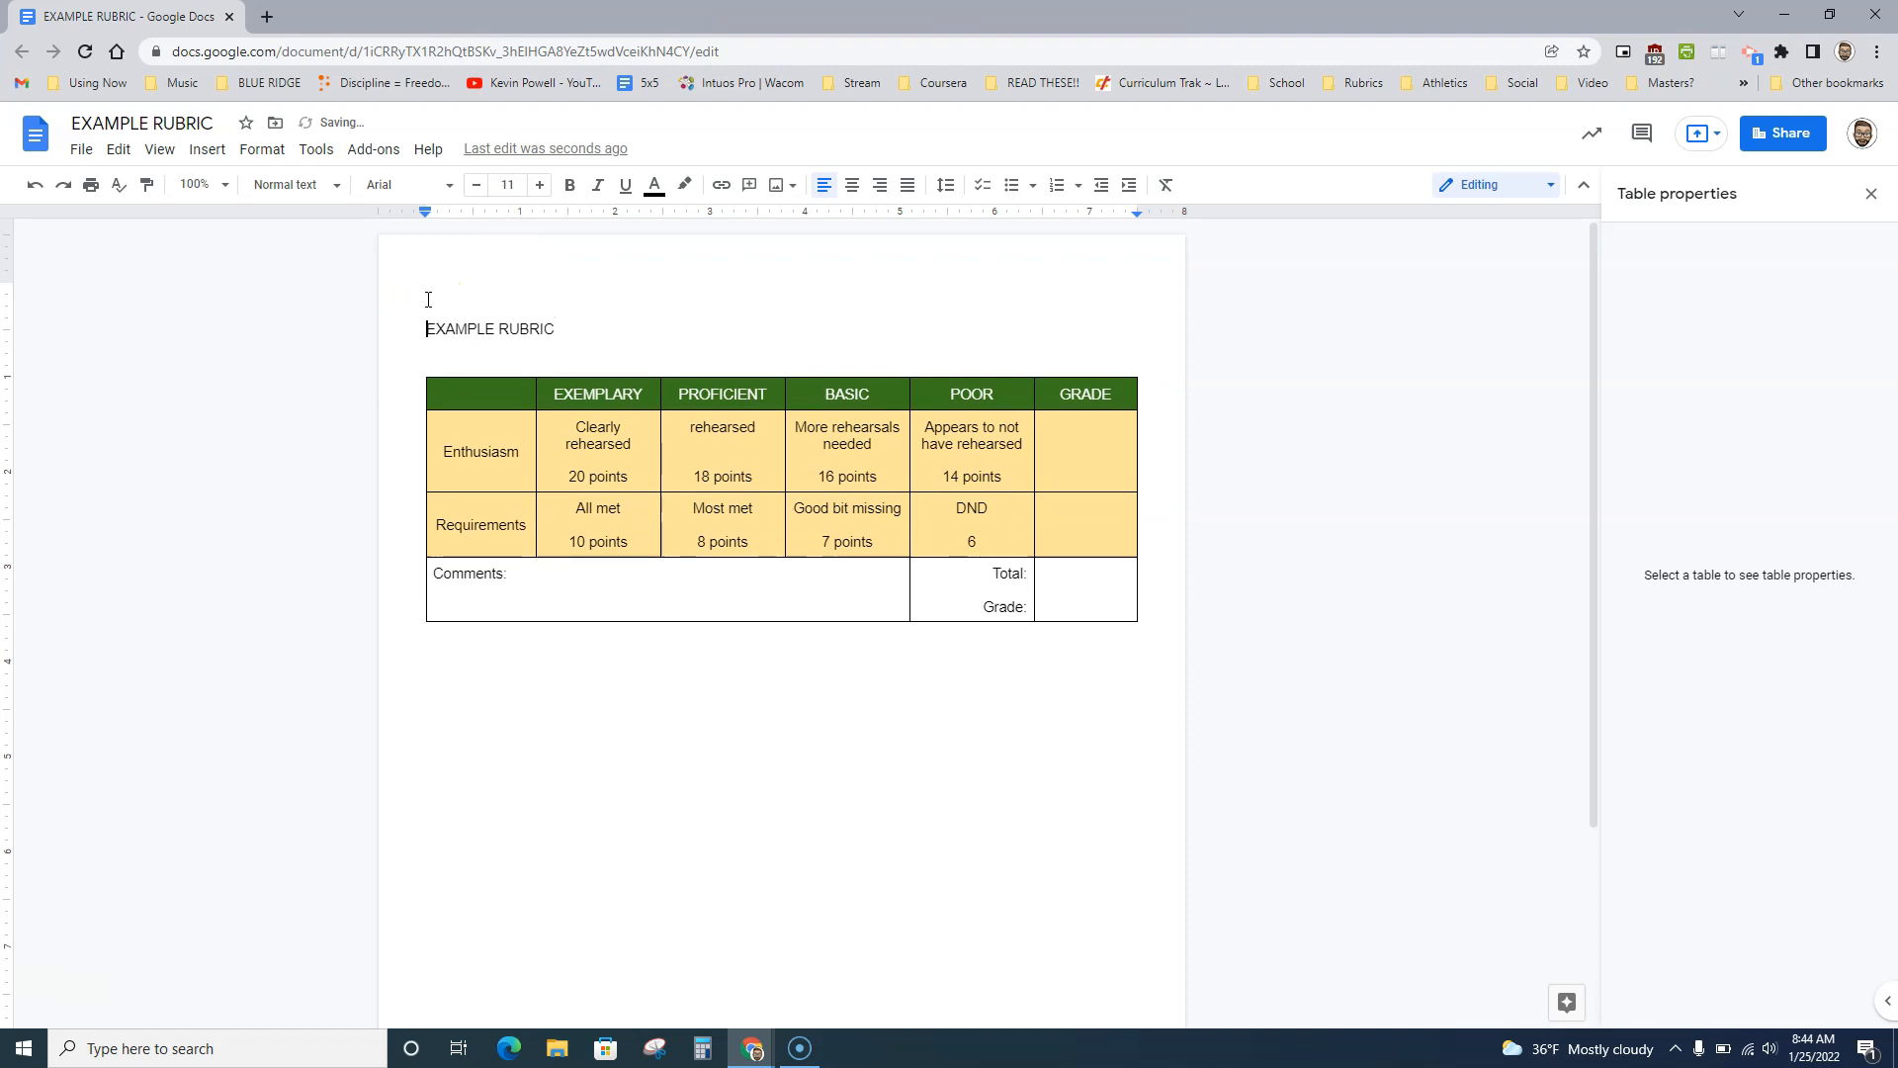
Start a new drawing and add the word art Example, moved up and left
left_click(202, 149)
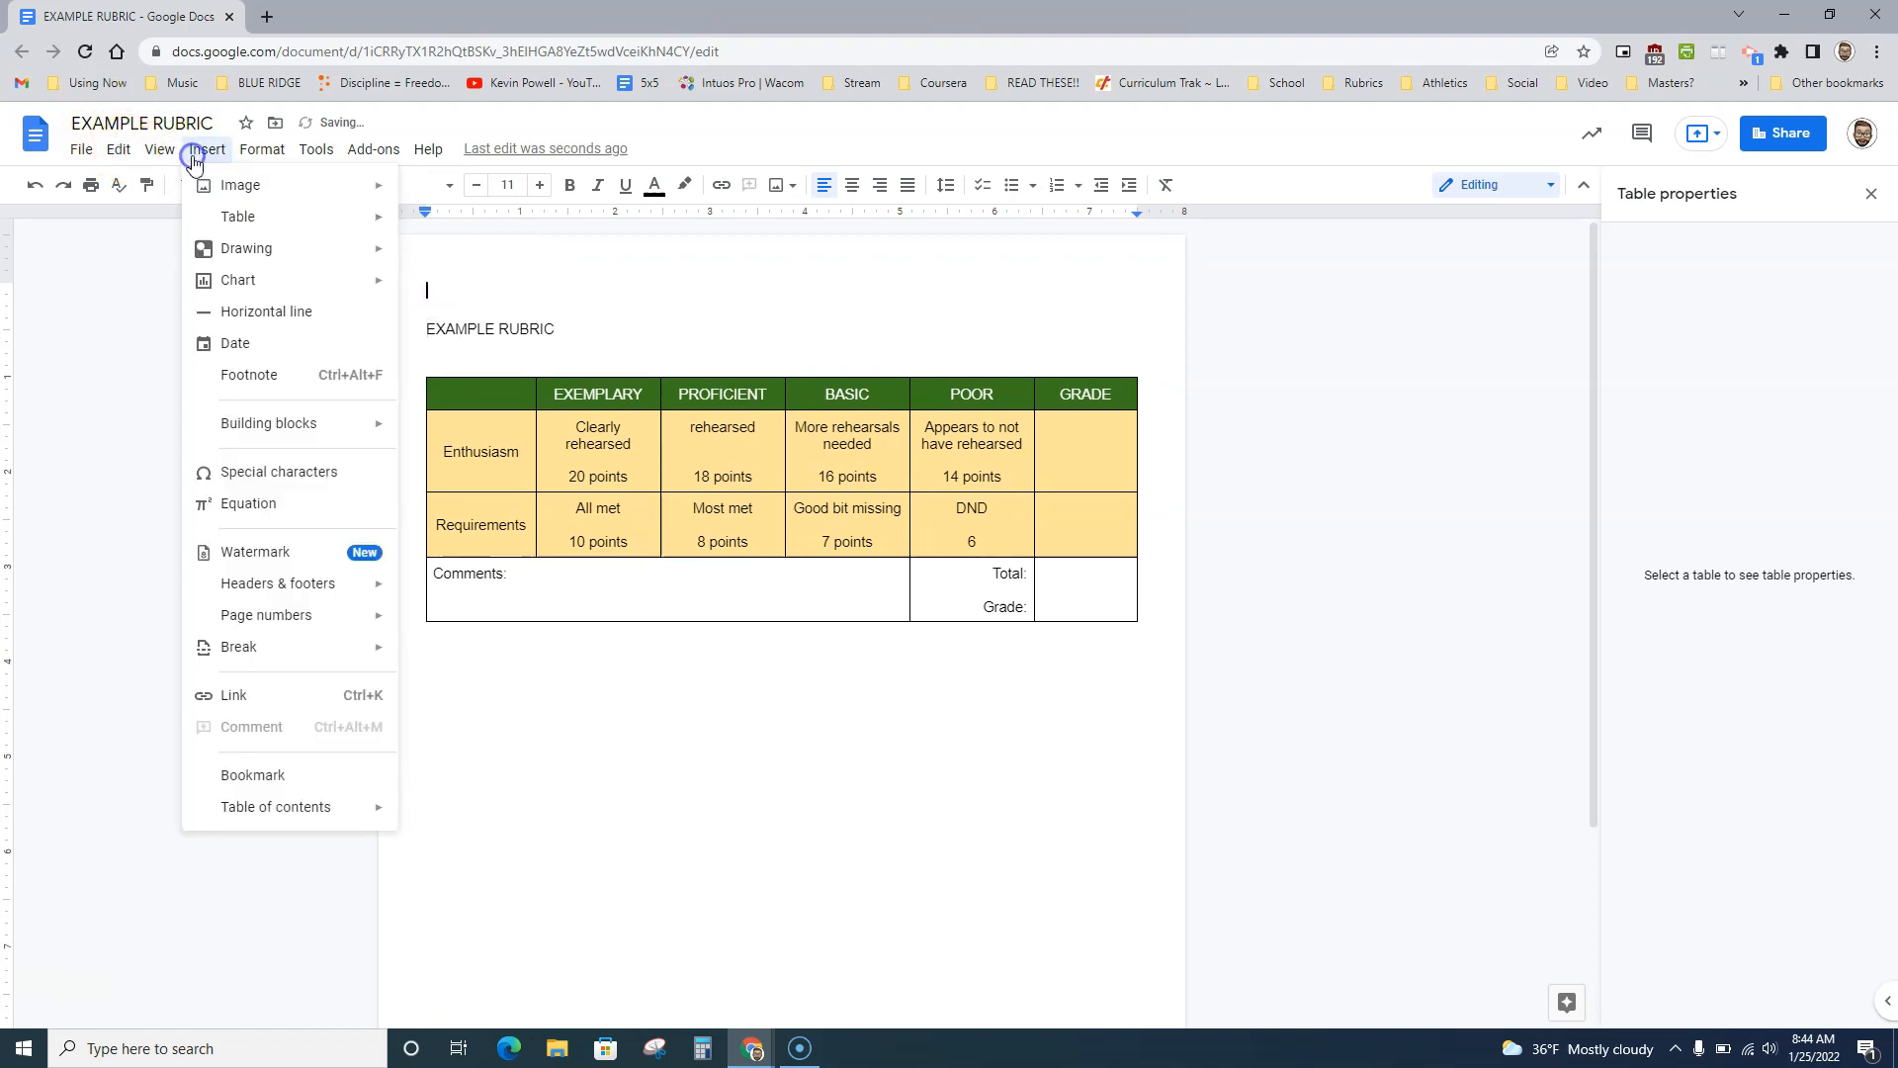
left_click(358, 251)
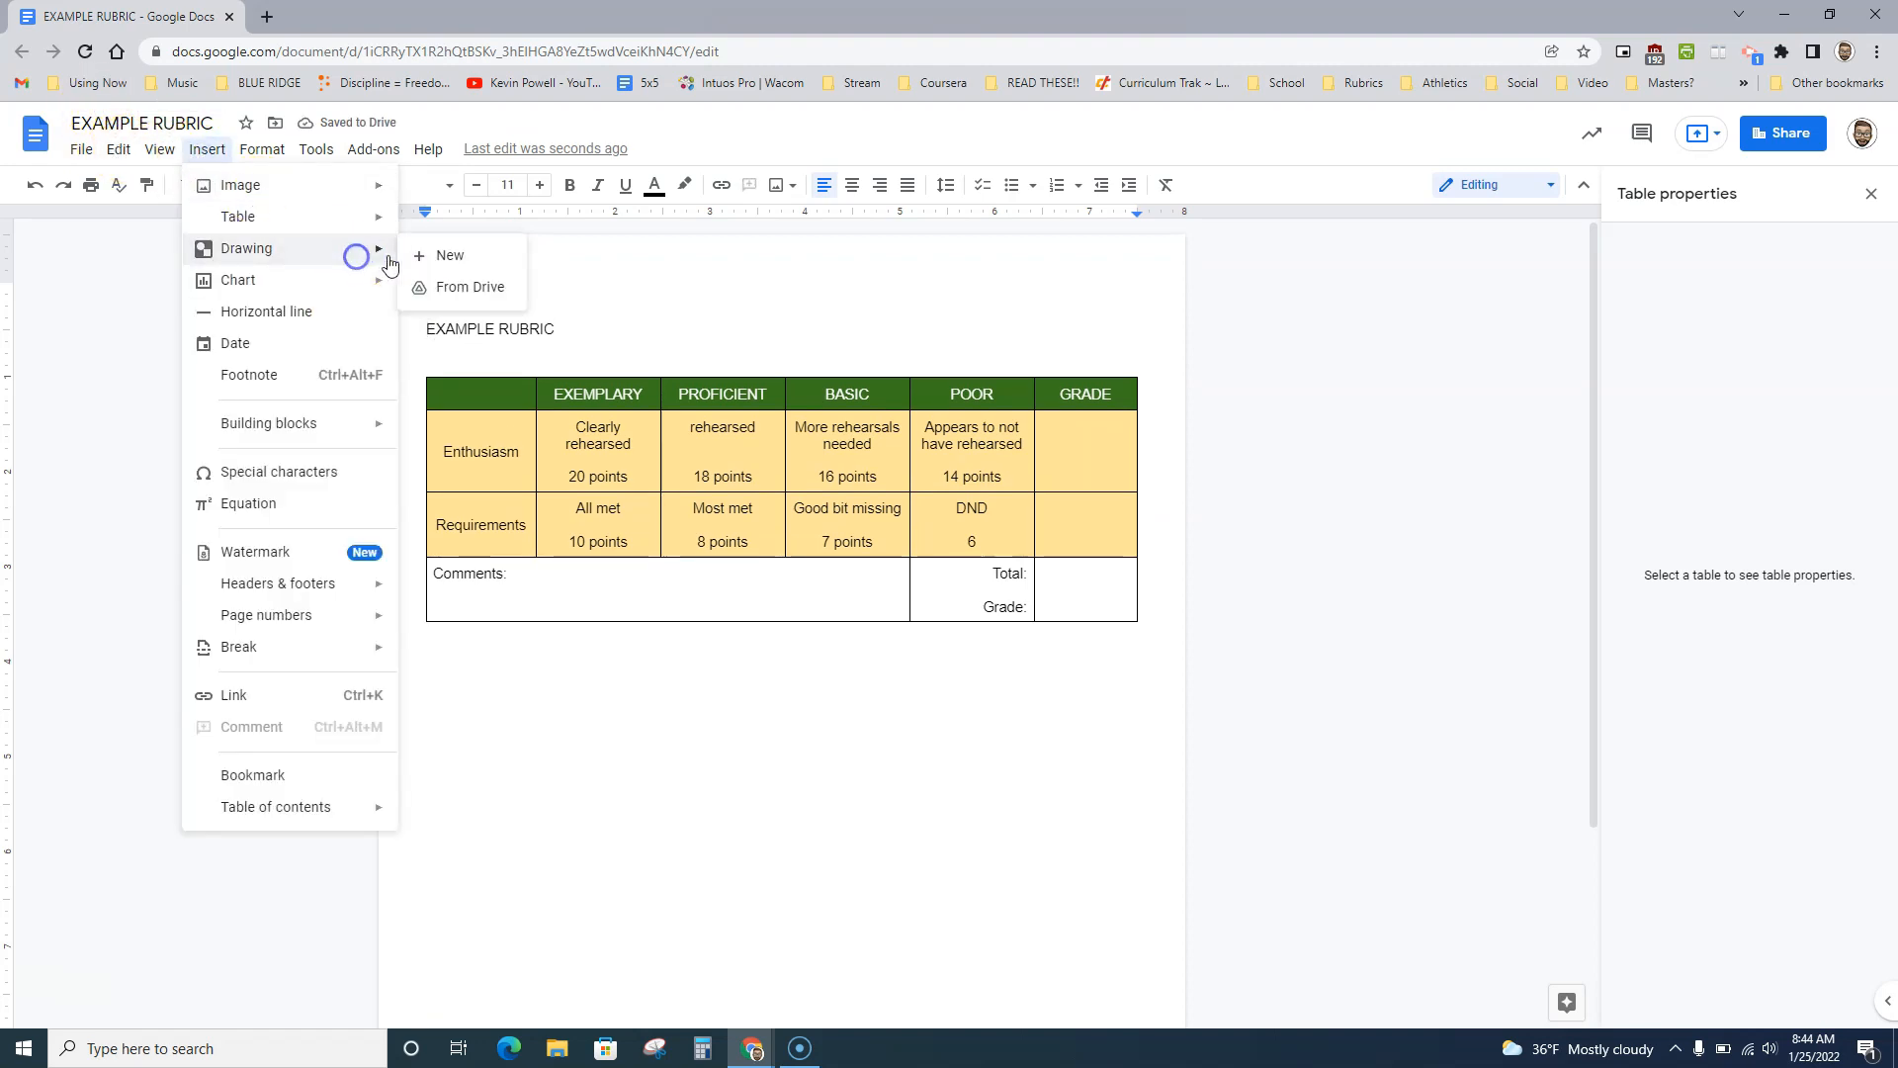
left_click(453, 260)
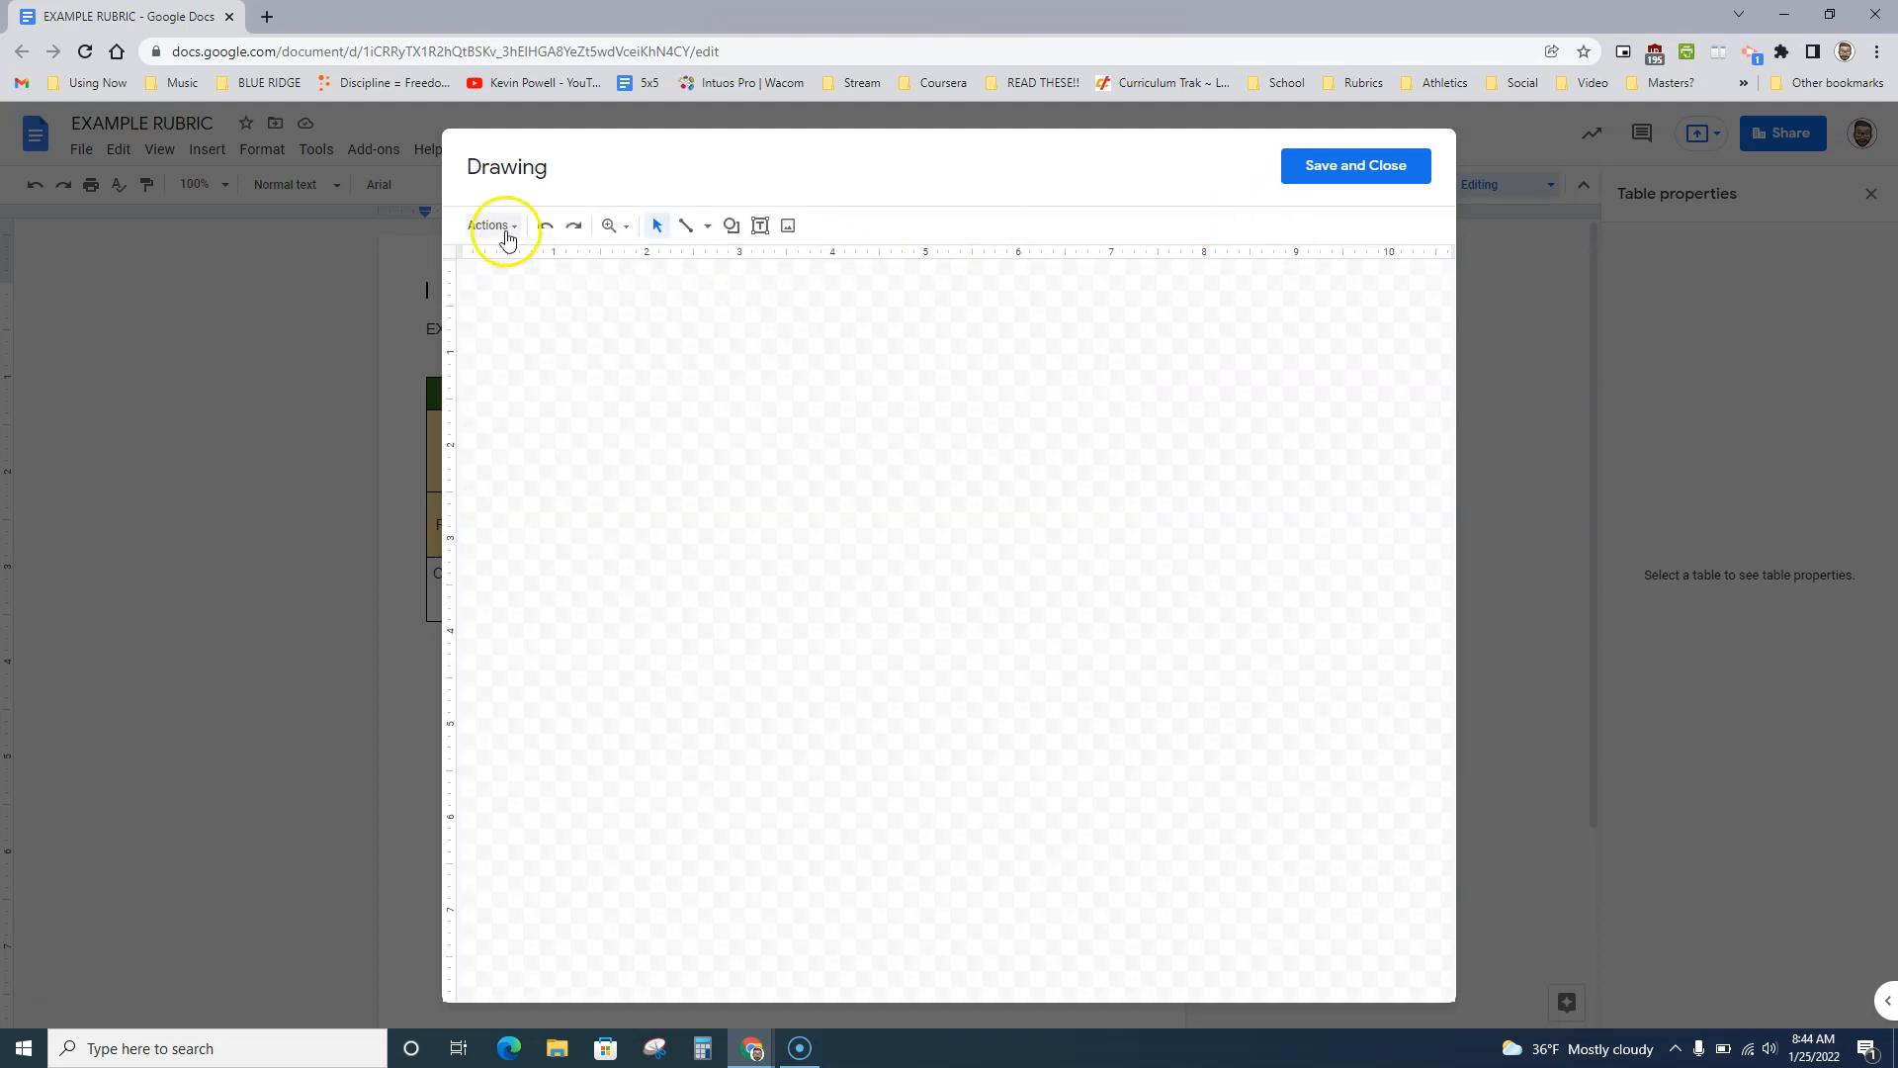
left_click(505, 234)
left_click(570, 357)
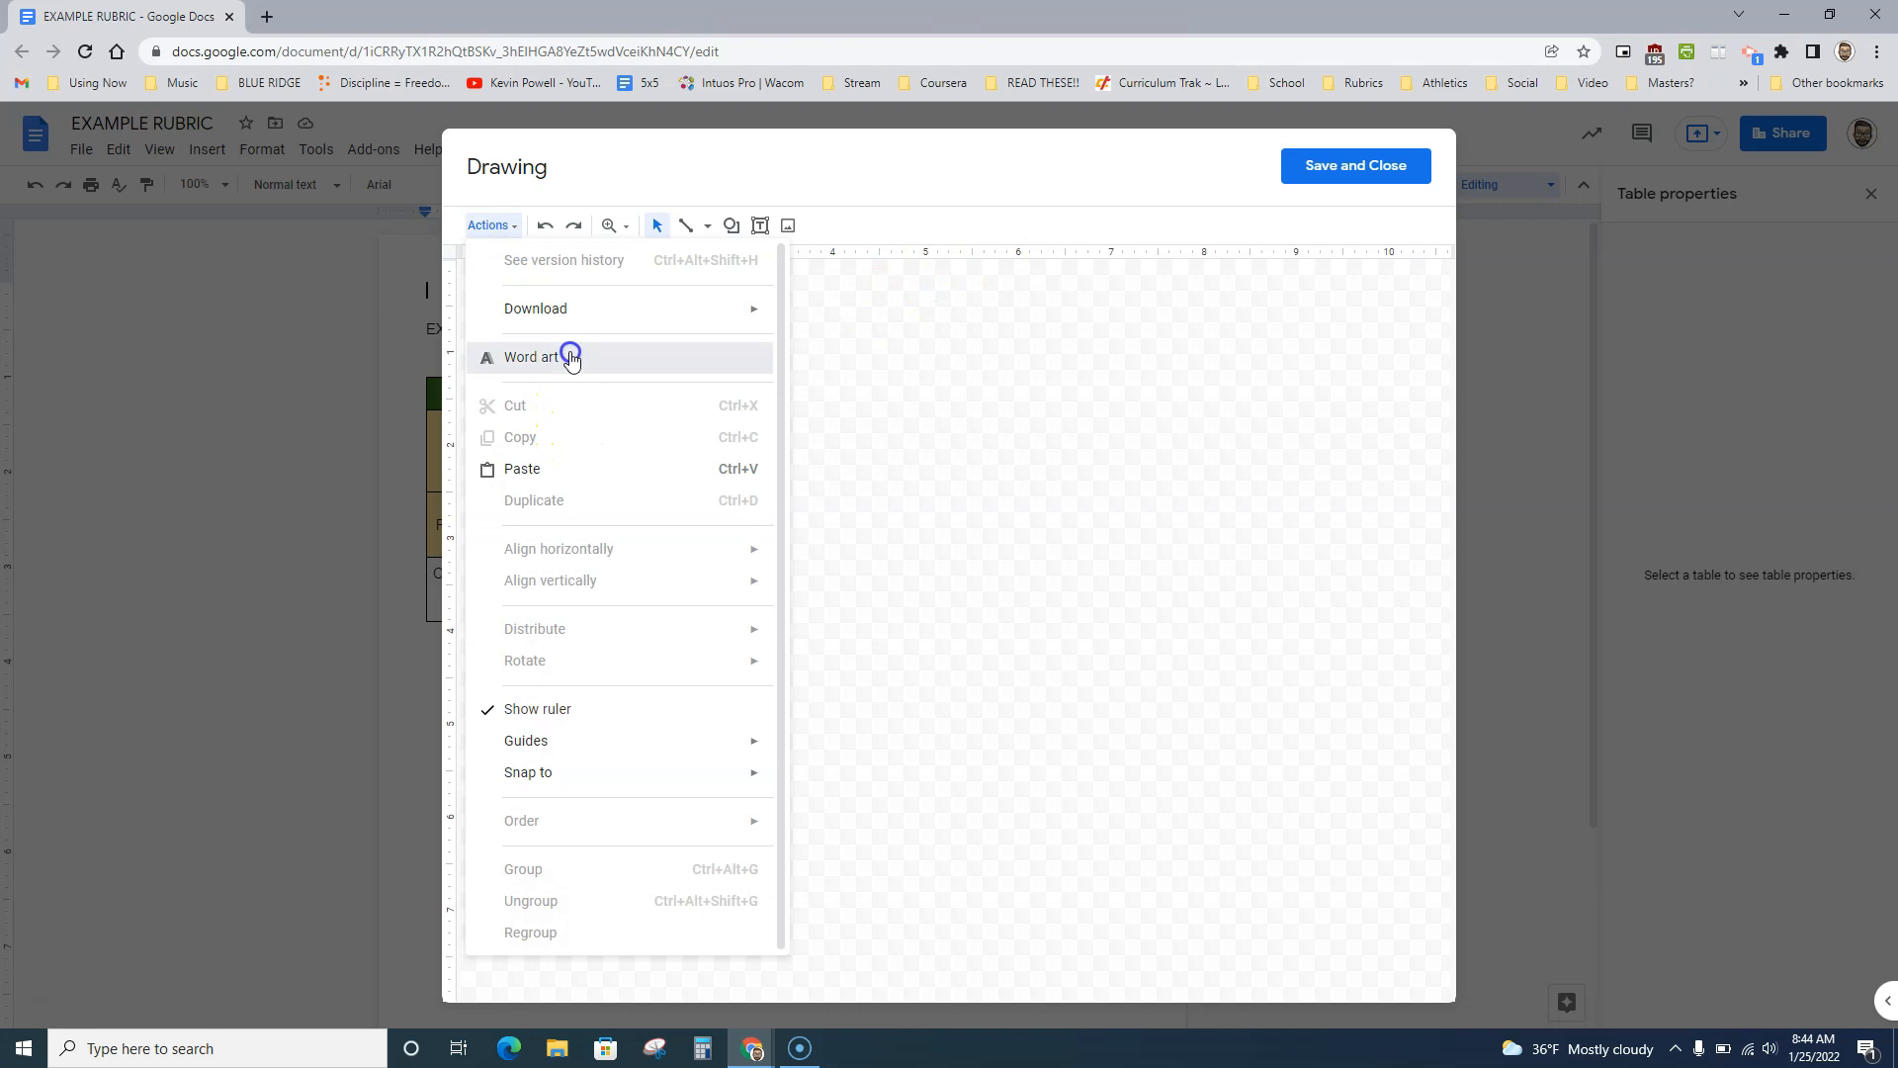
type("Ex")
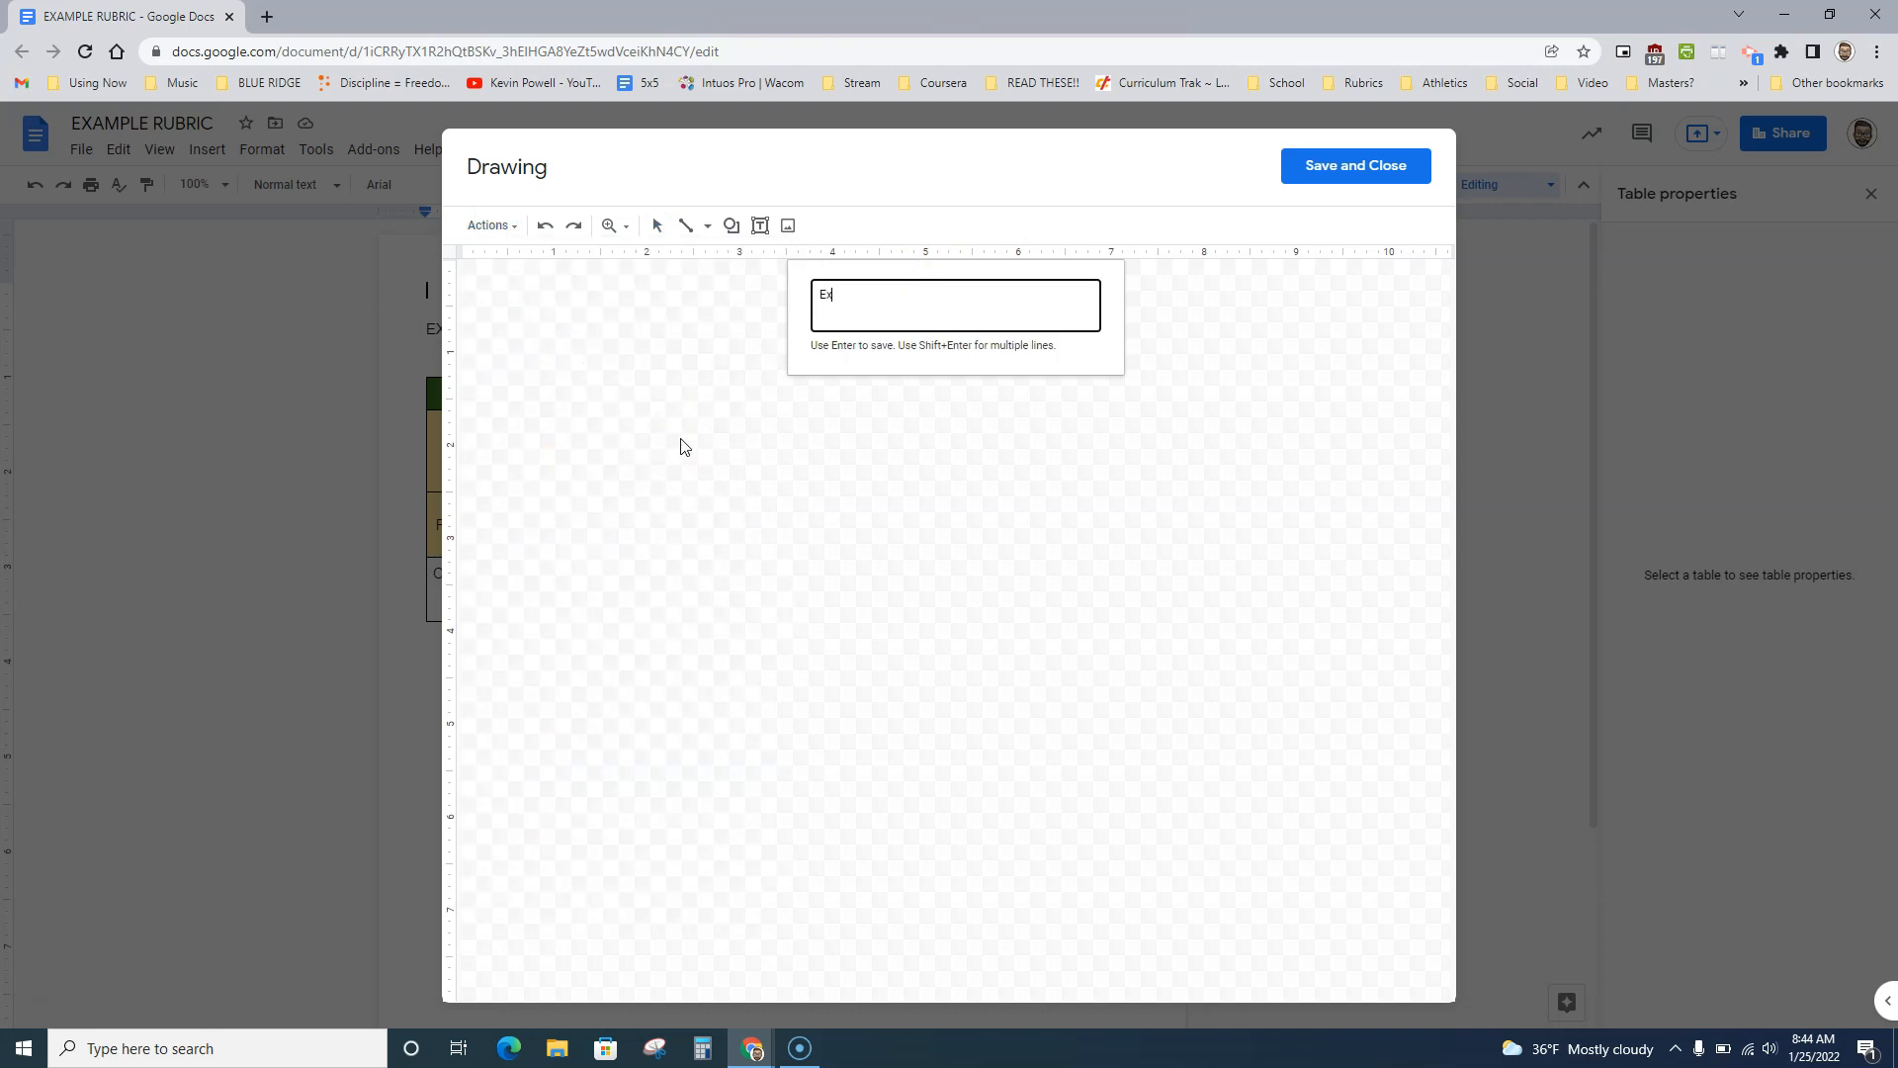
type("ample")
key("Return")
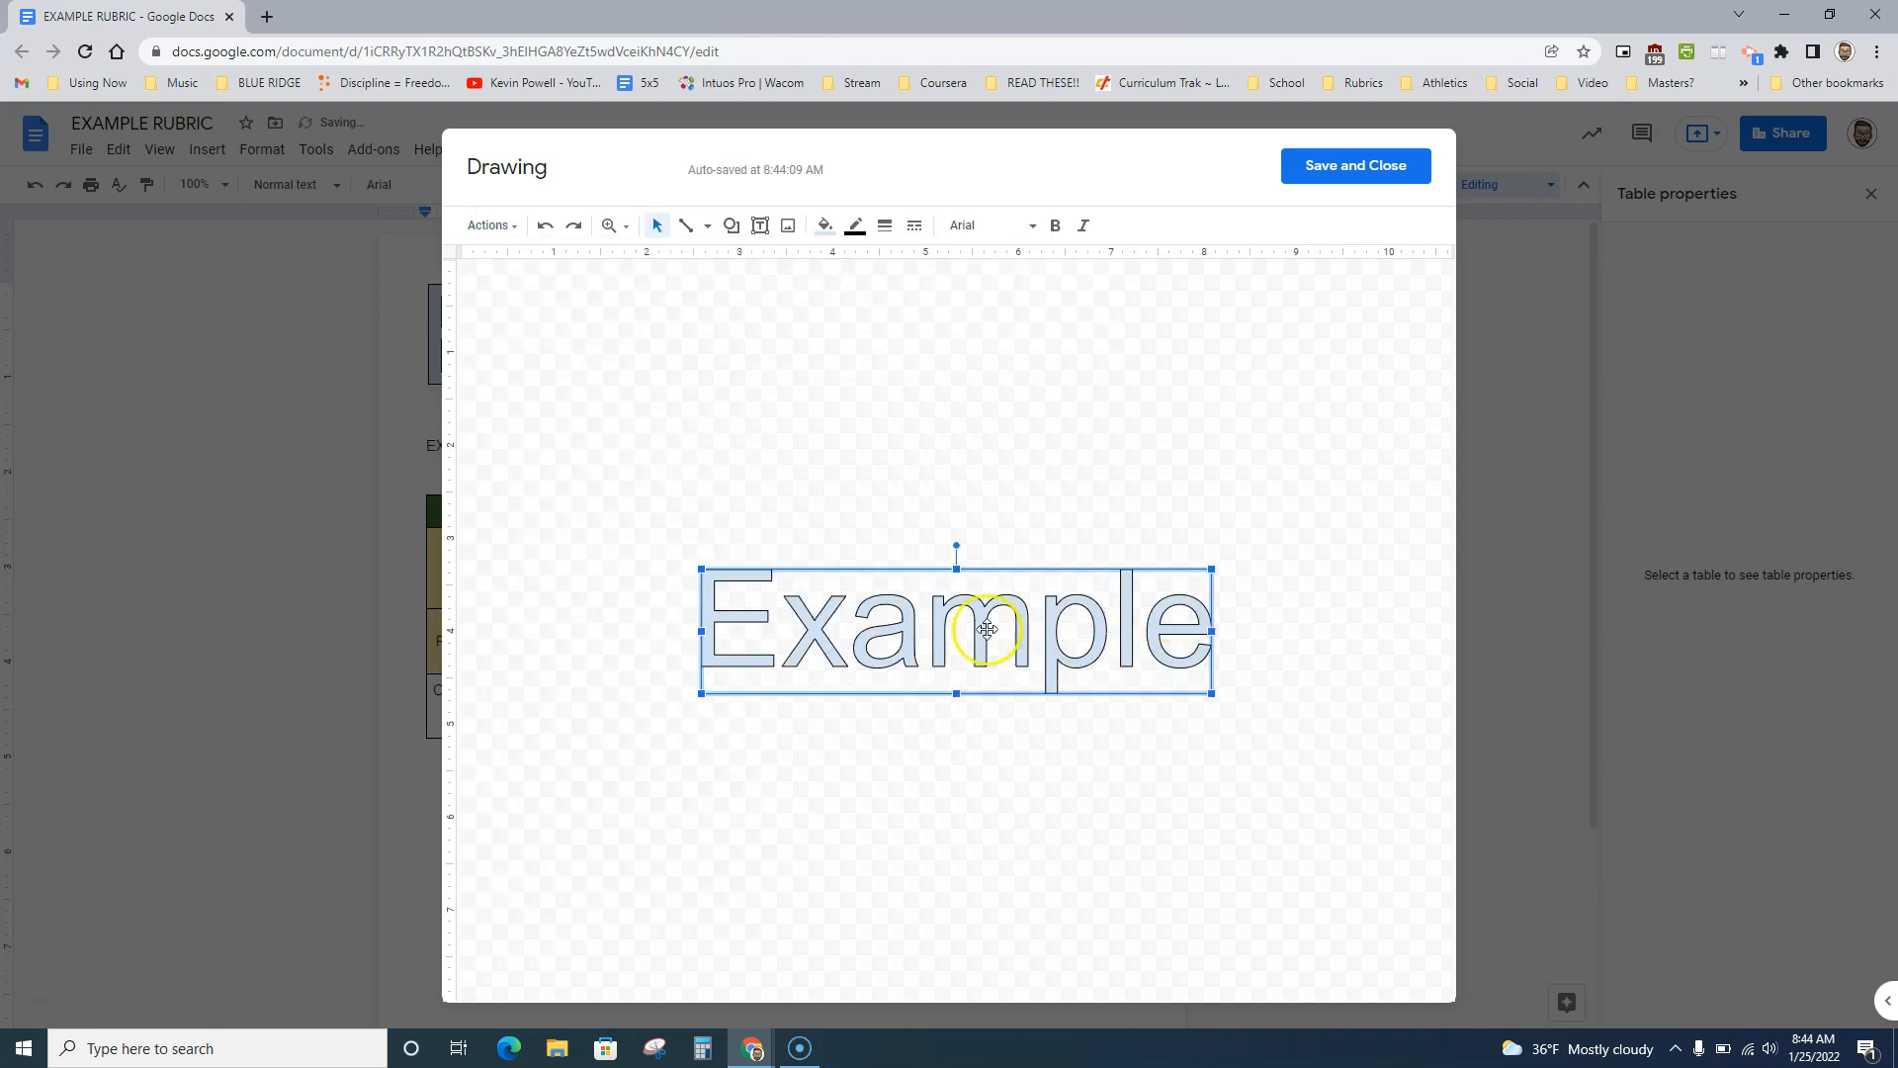
mouse_move(983, 637)
left_mouse_down()
mouse_move(761, 443)
mouse_move(800, 419)
left_mouse_up()
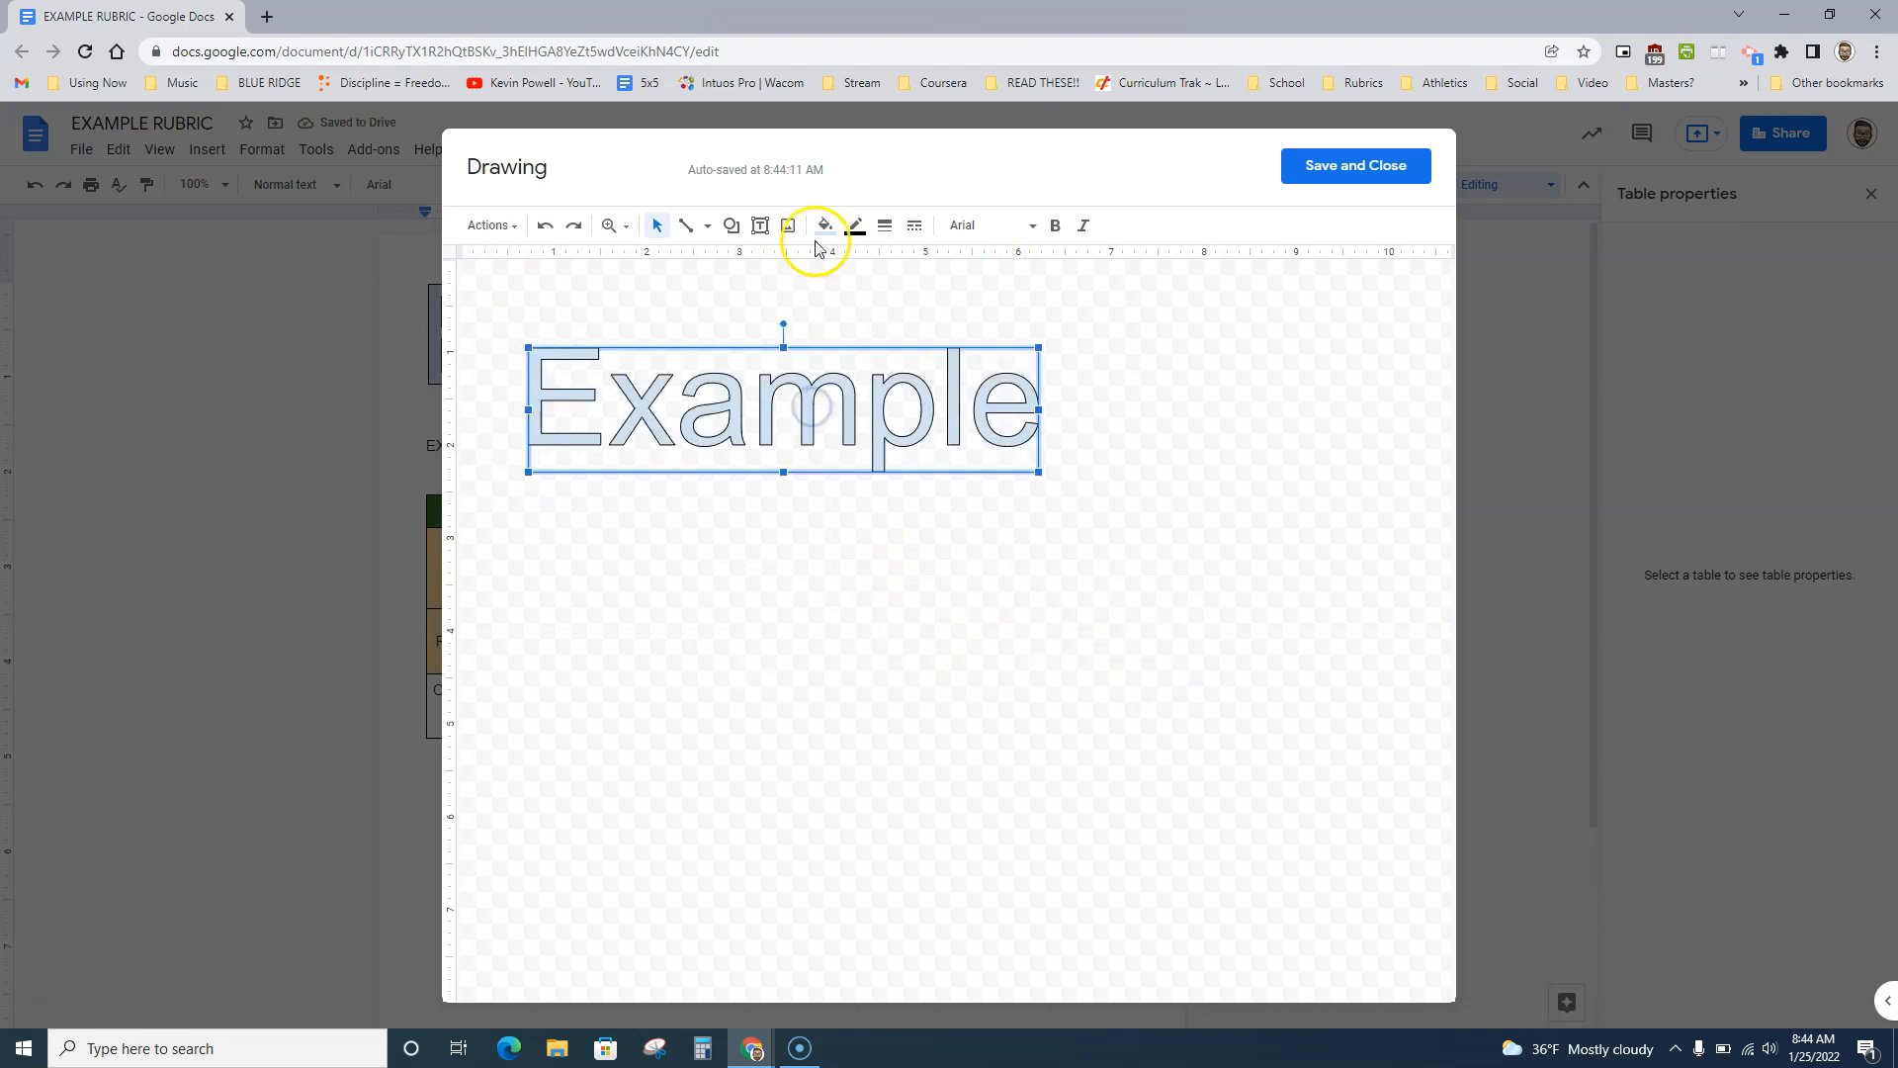
Duplicate the word art below the original and retype it as Rubric
left_click(730, 440)
key("ctrl+d")
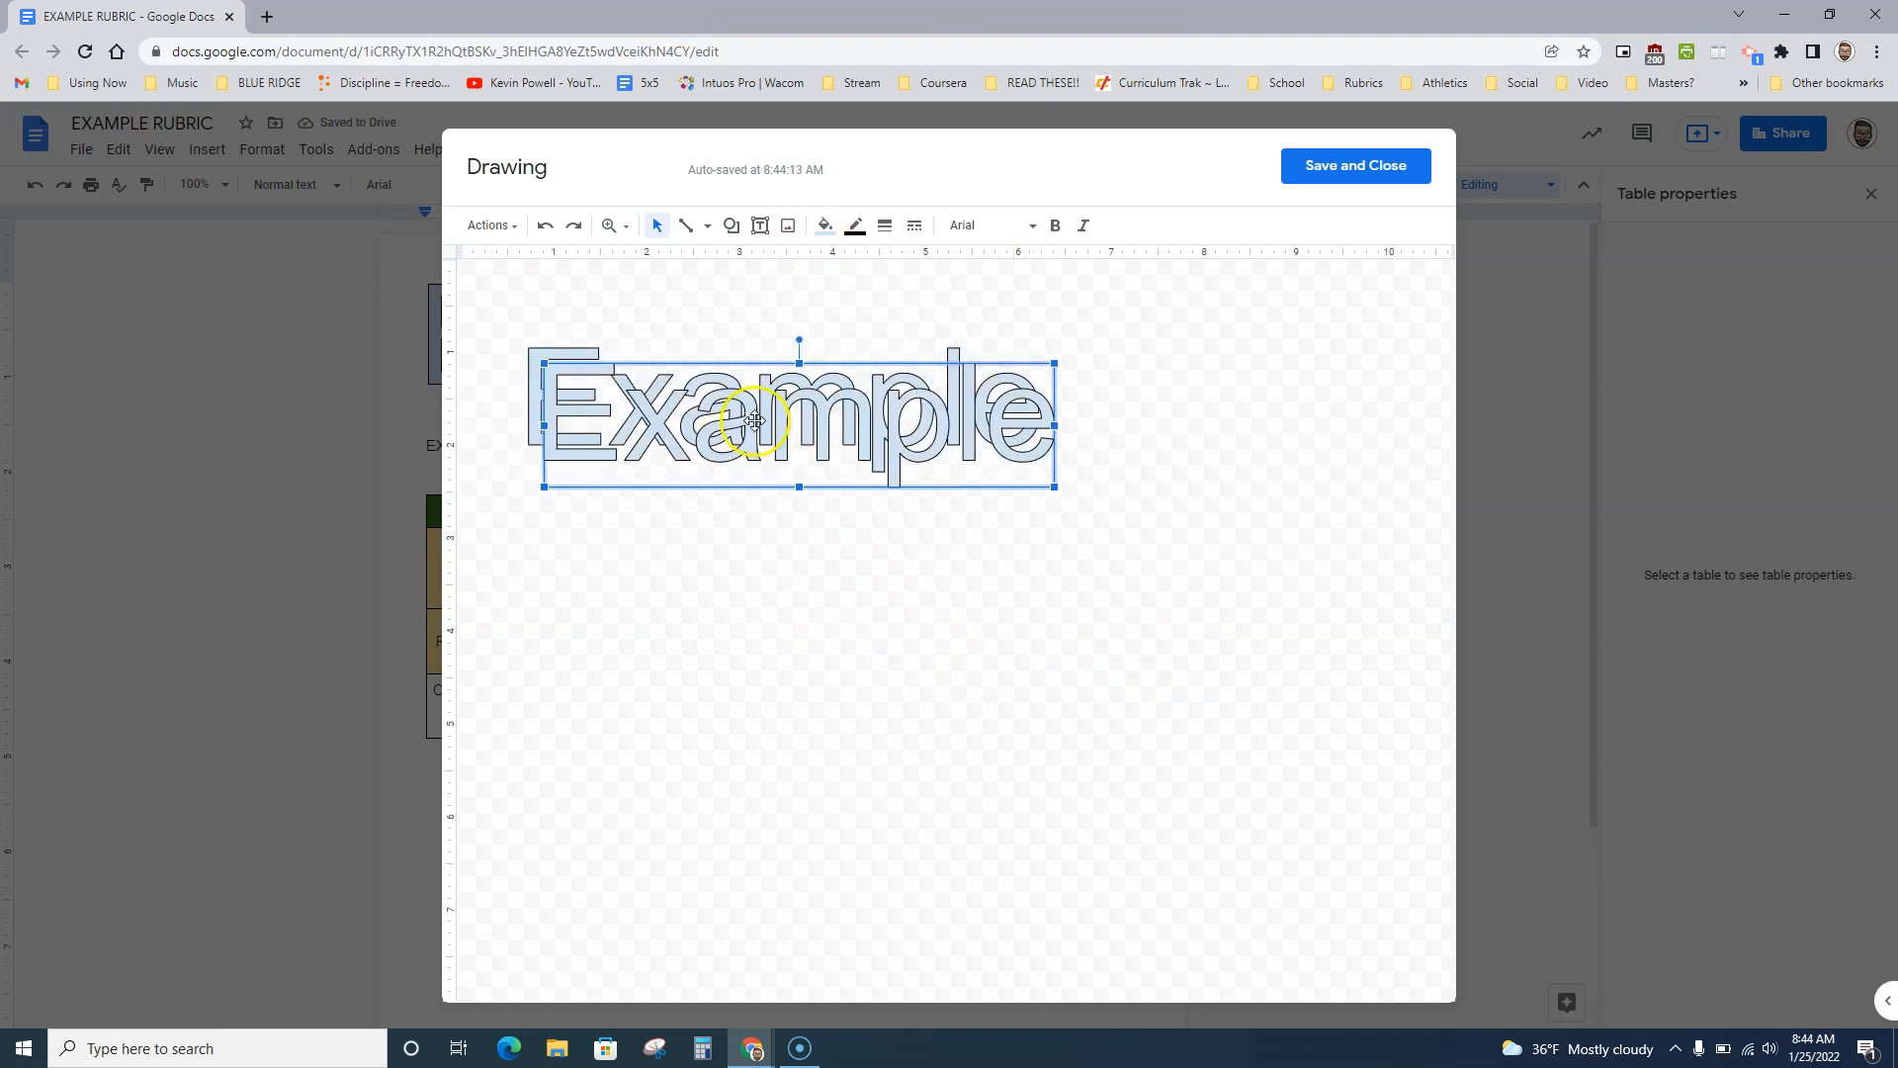
left_click_drag(731, 440, 733, 509)
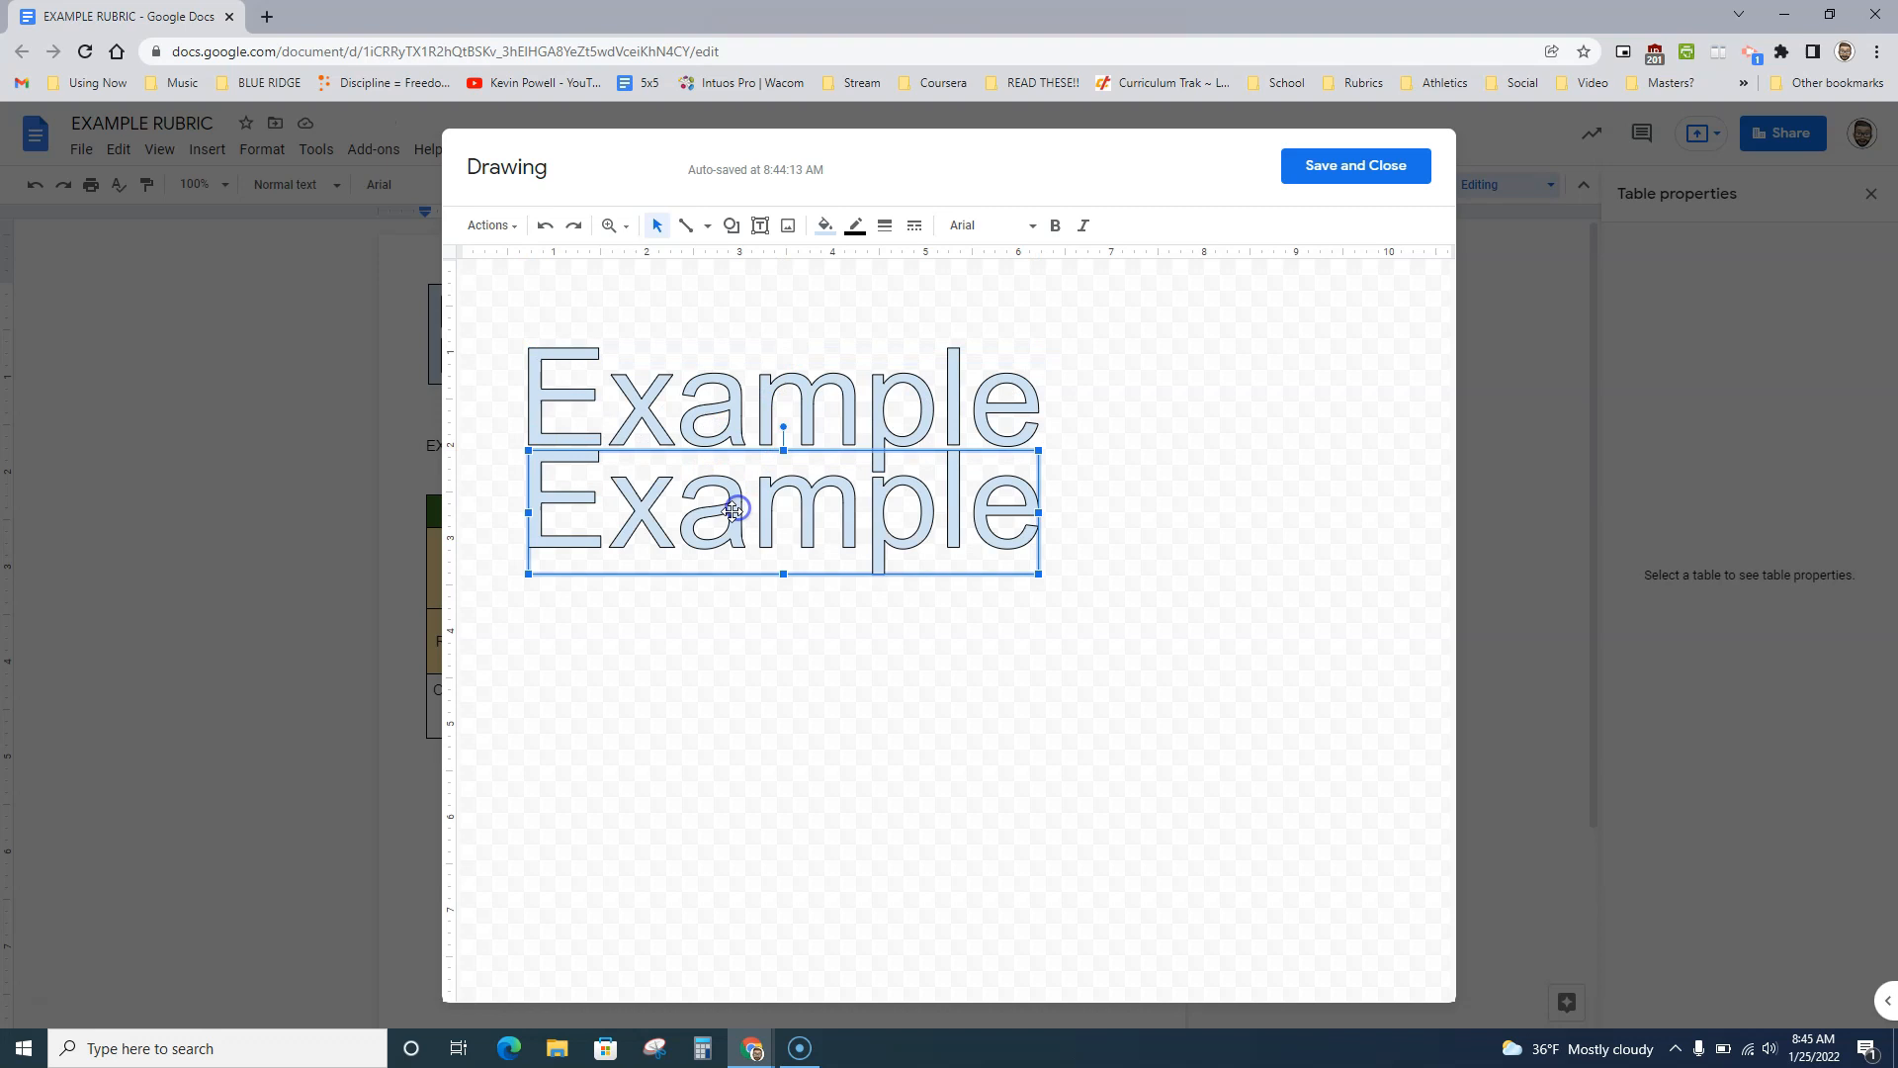
double_click(733, 518)
type("Rubric")
key("Return")
Set Example to the Lobster font and shrink it to half size above Rubric
left_click(768, 422)
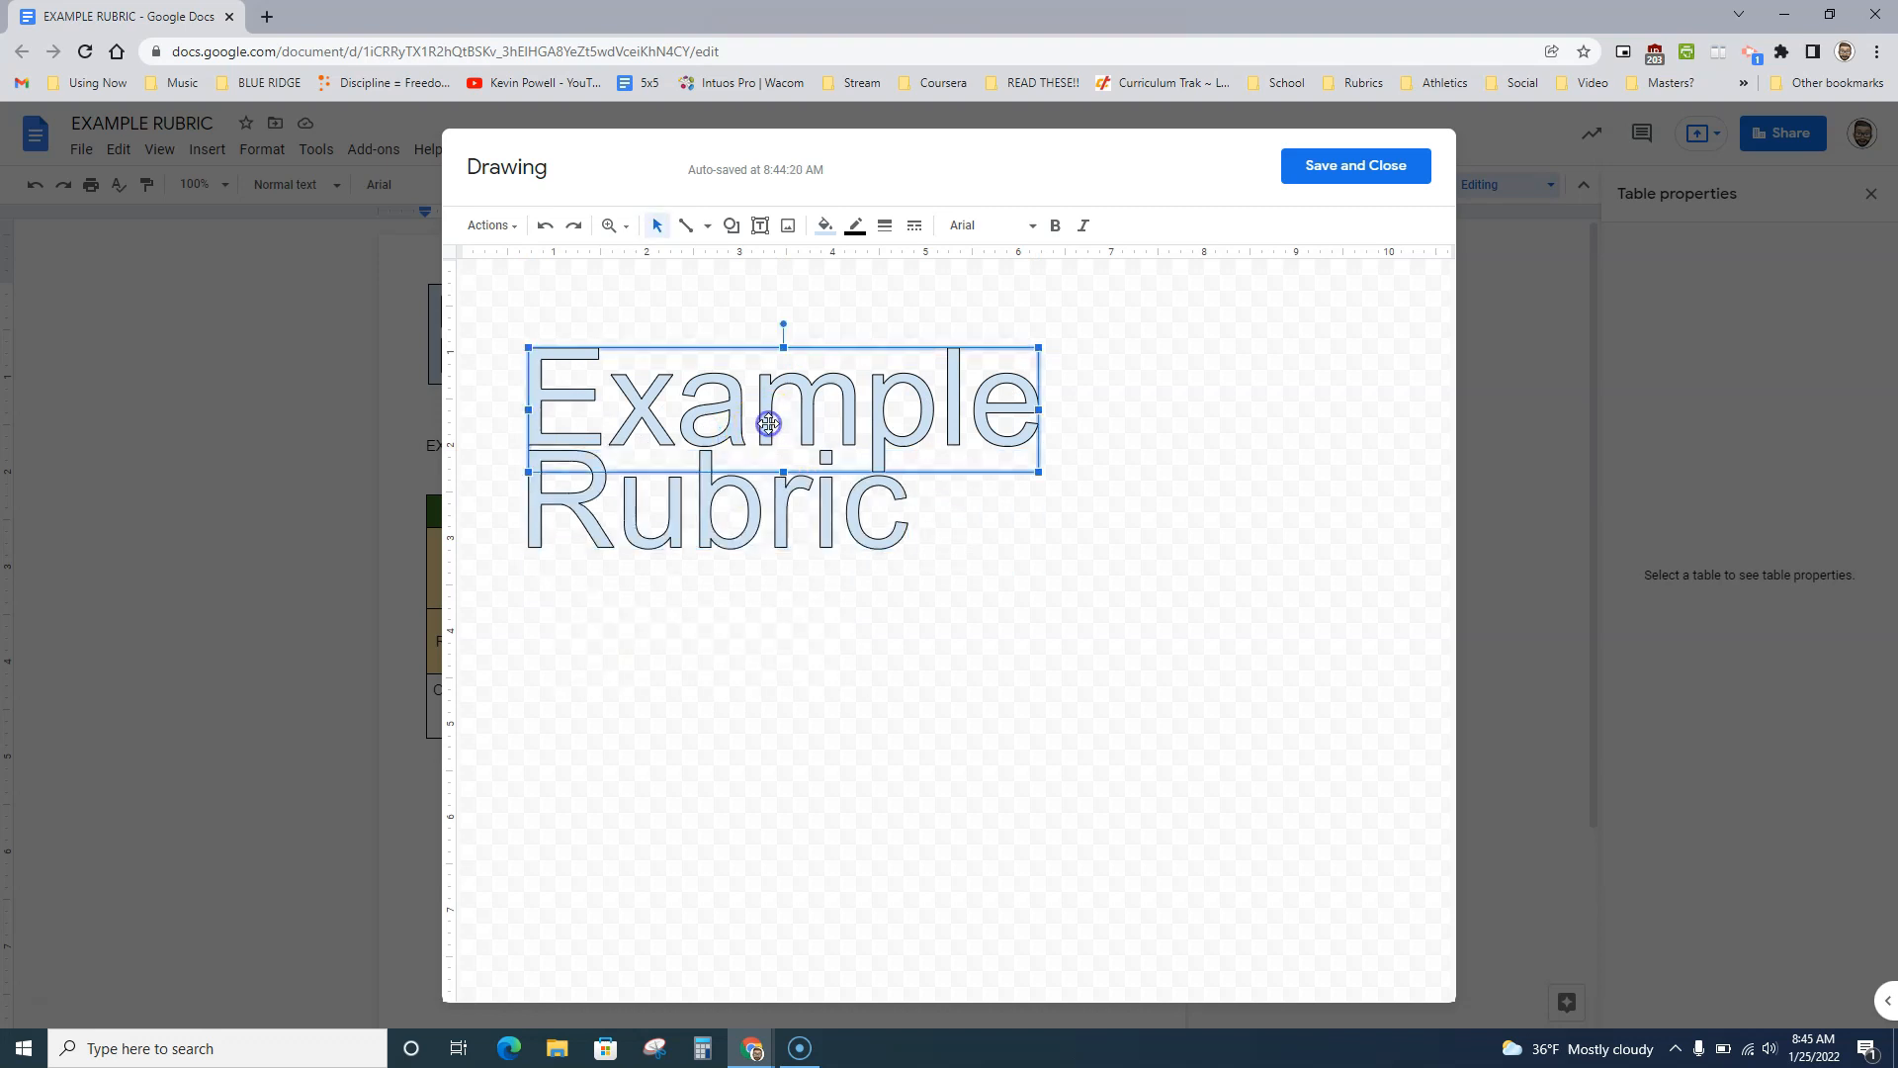
left_click(964, 227)
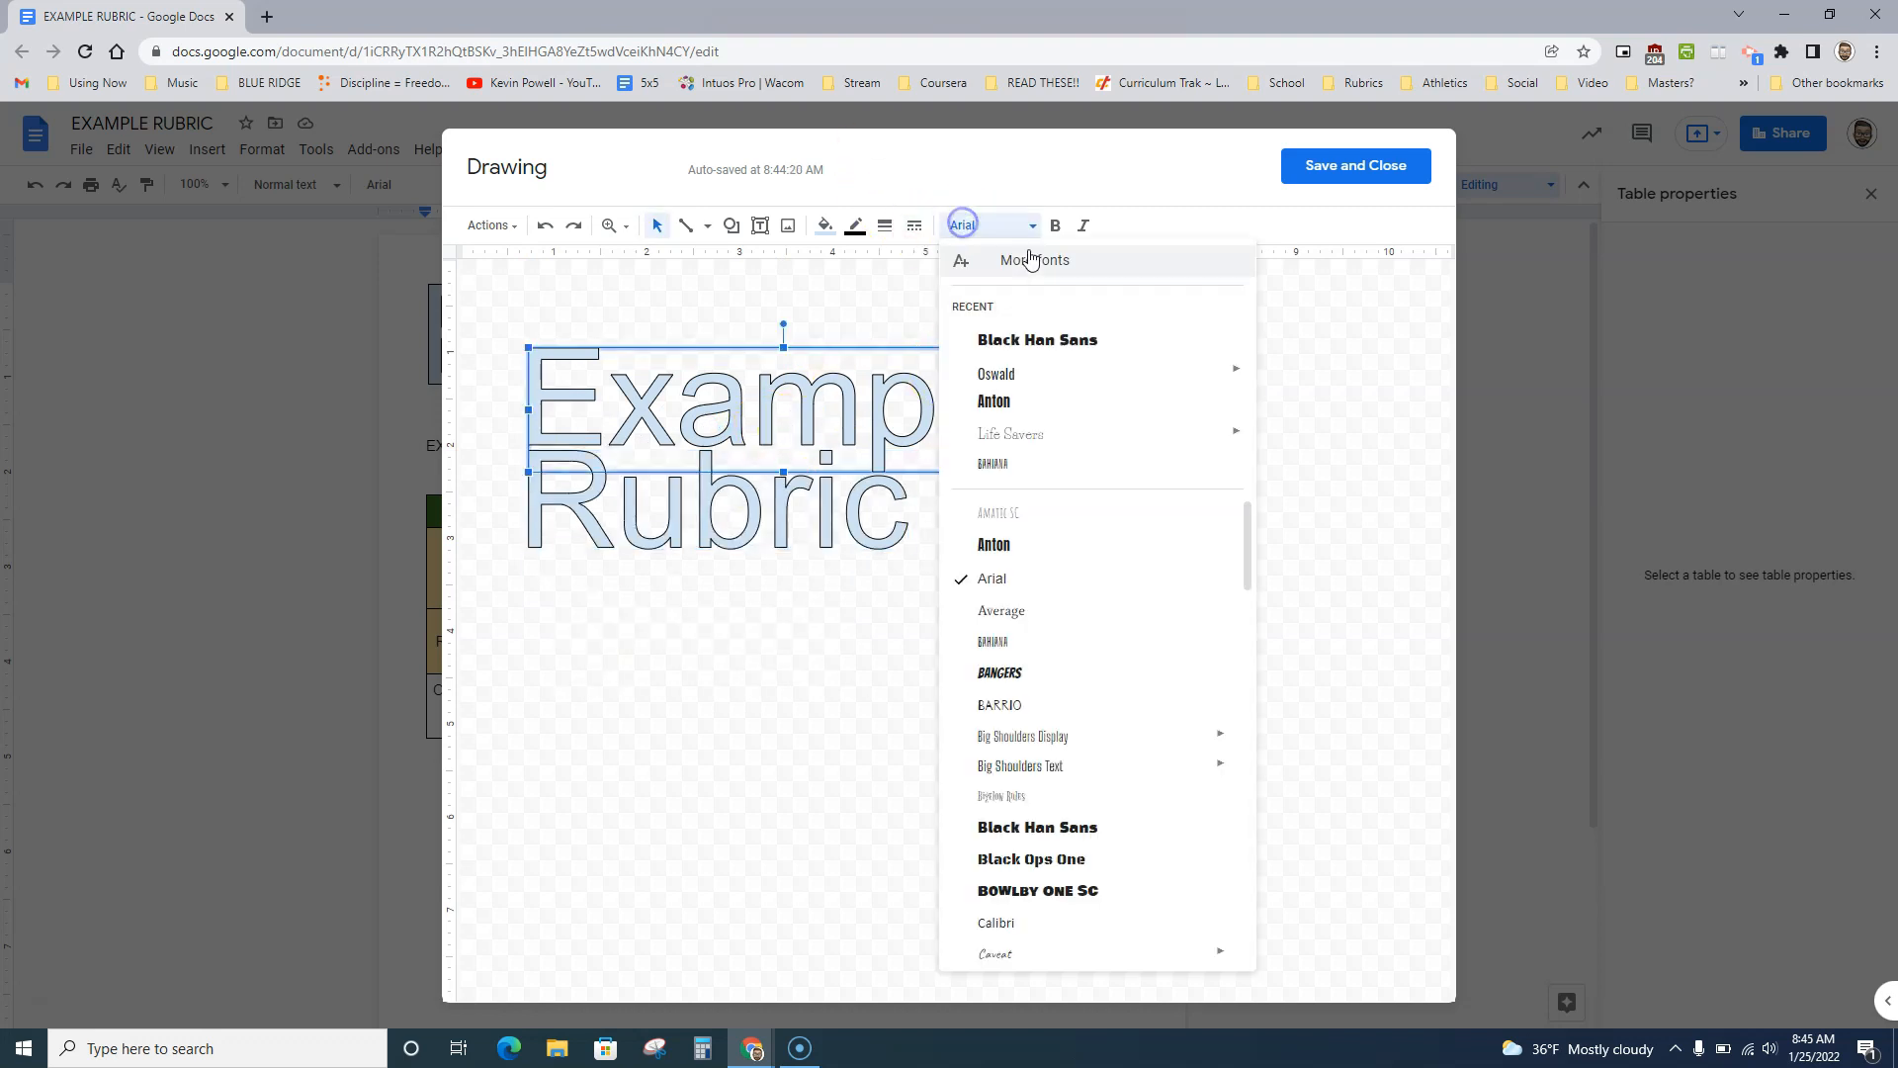
scroll(1043, 658, "down", 3)
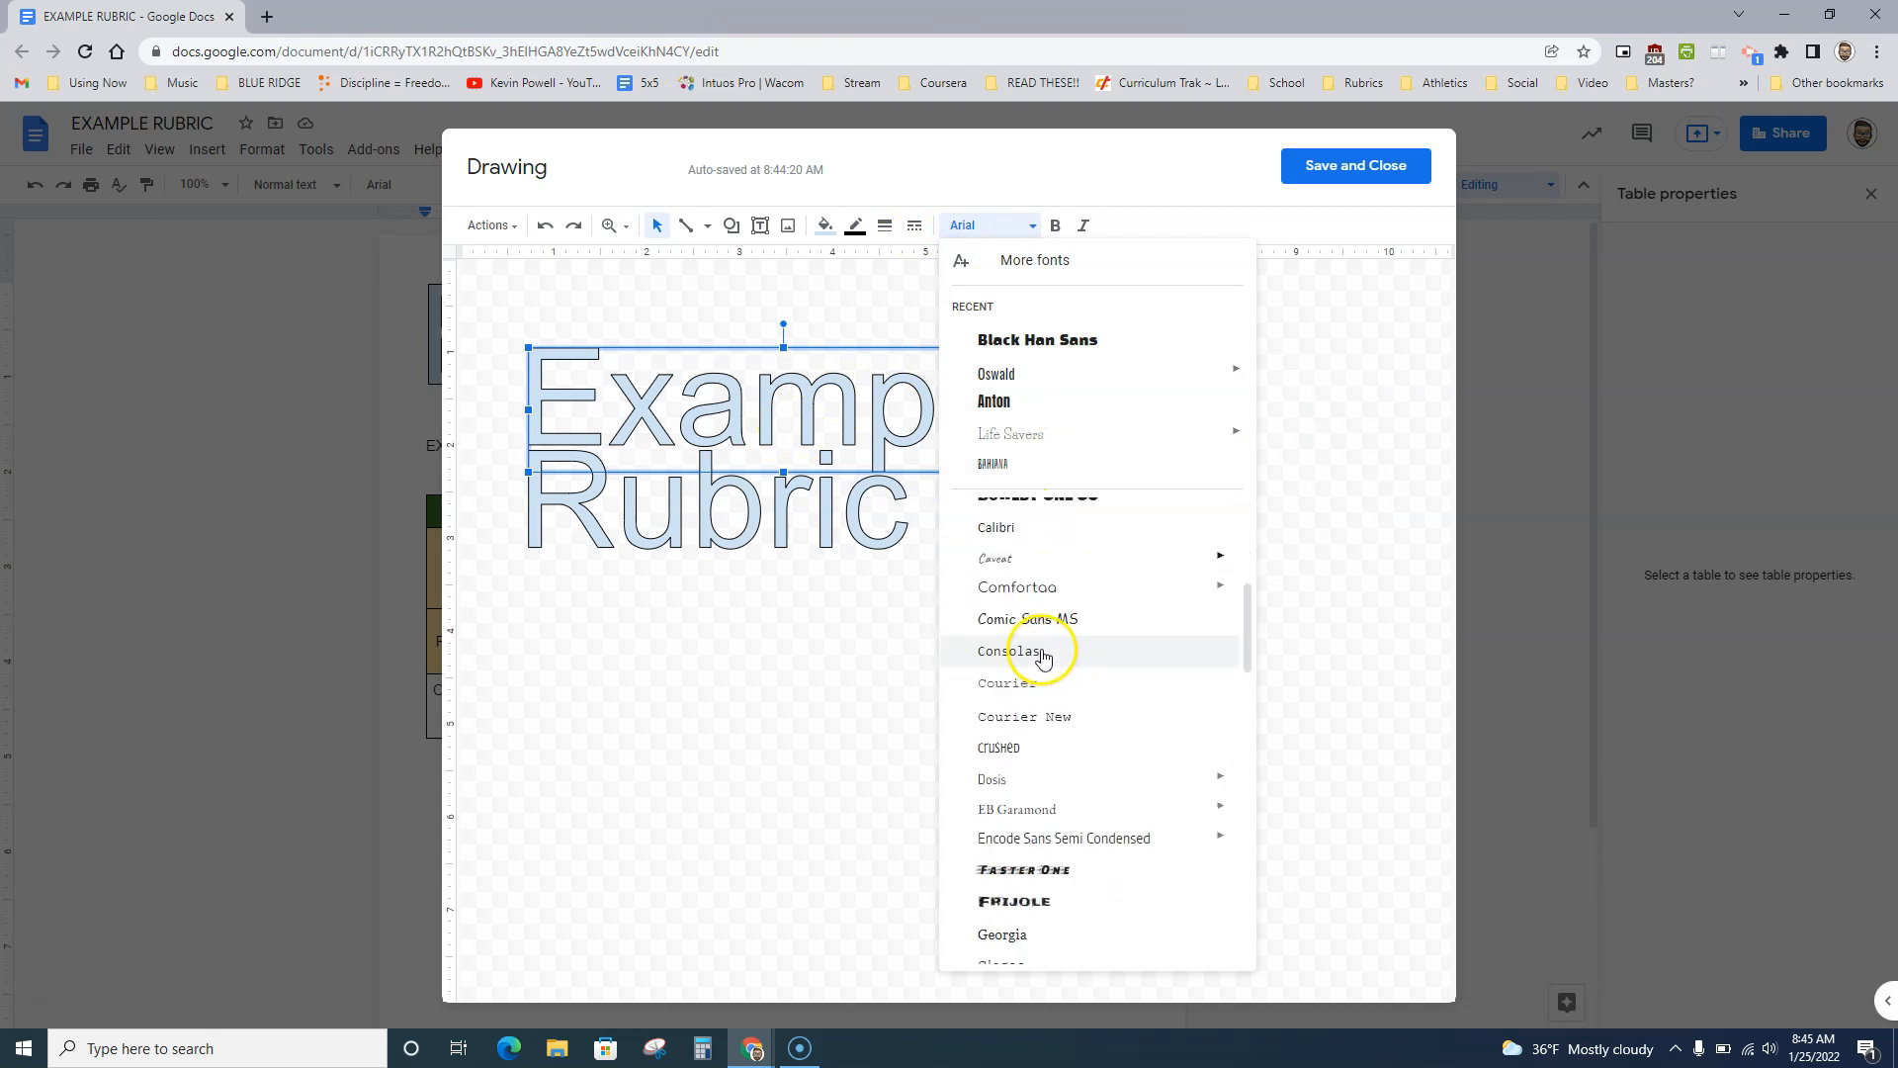
scroll(1043, 658, "down", 2)
scroll(1059, 728, "down", 3)
scroll(1067, 728, "down", 3)
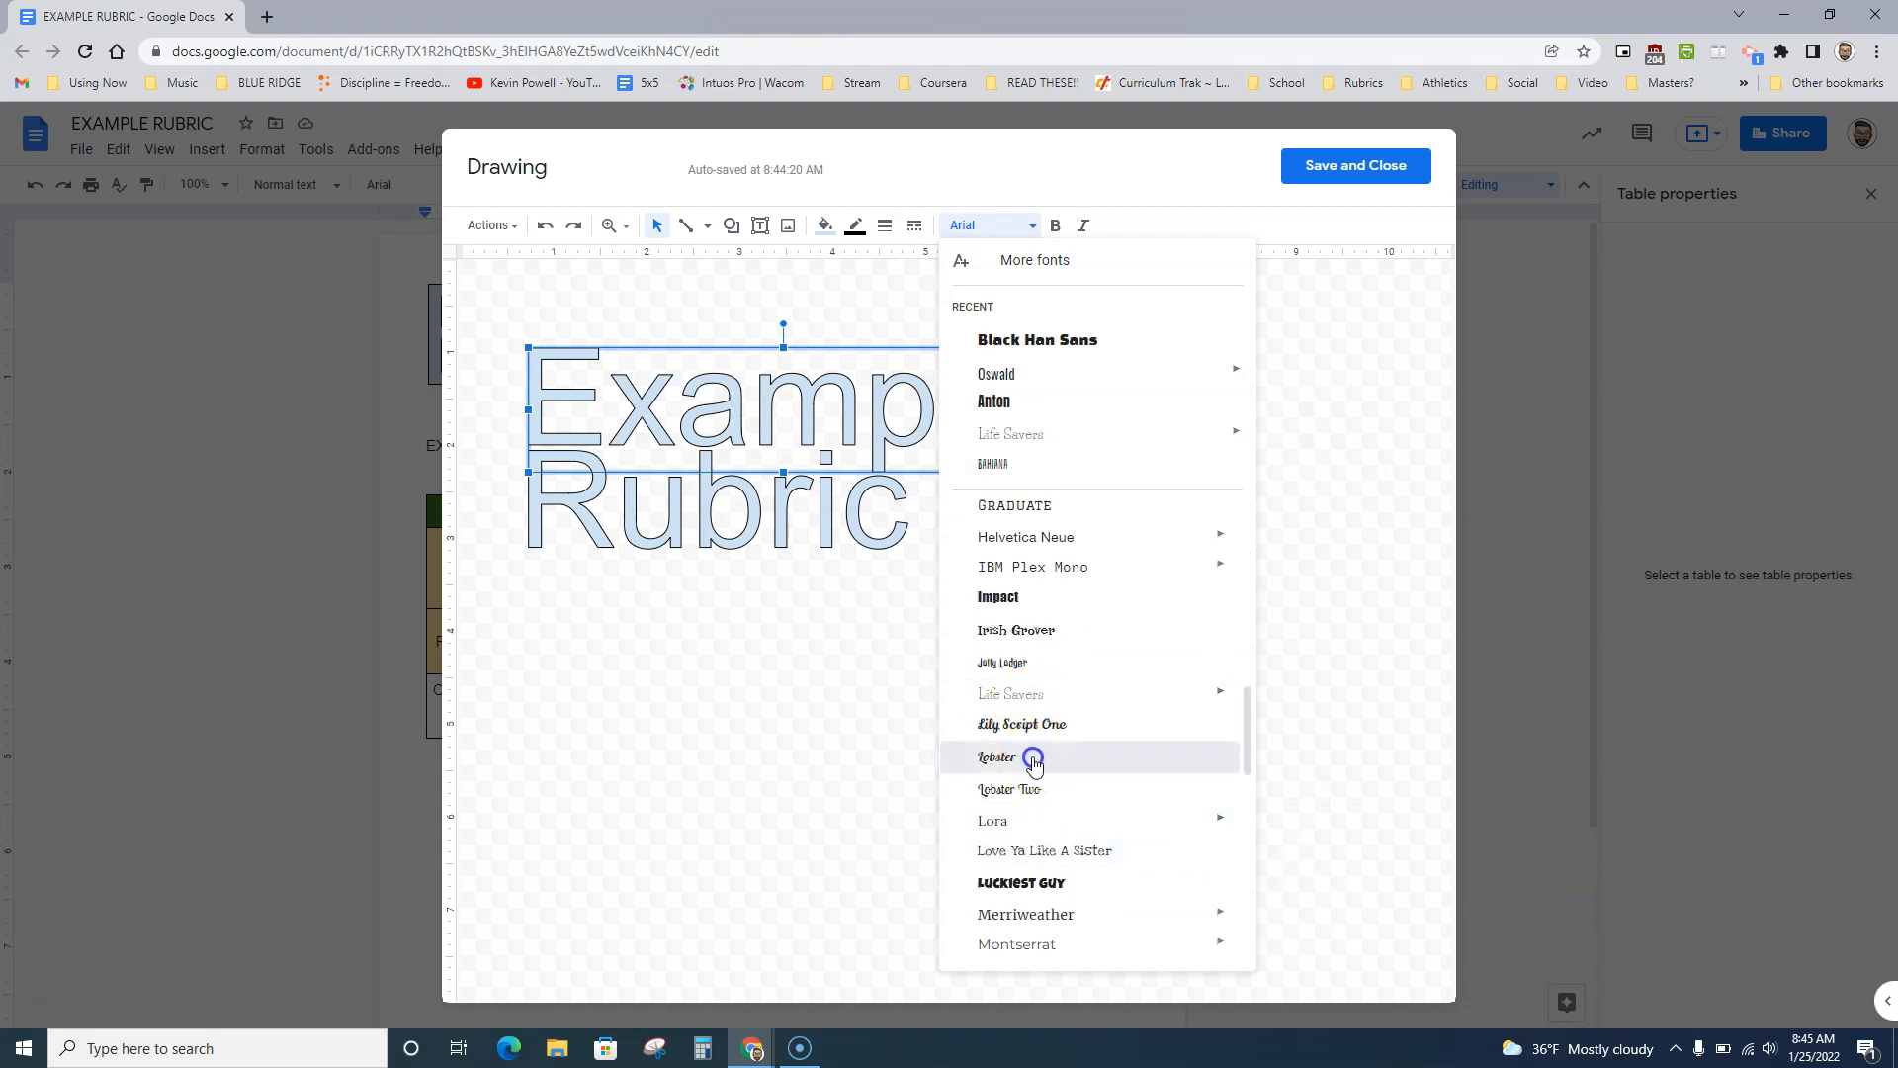
left_click(1032, 757)
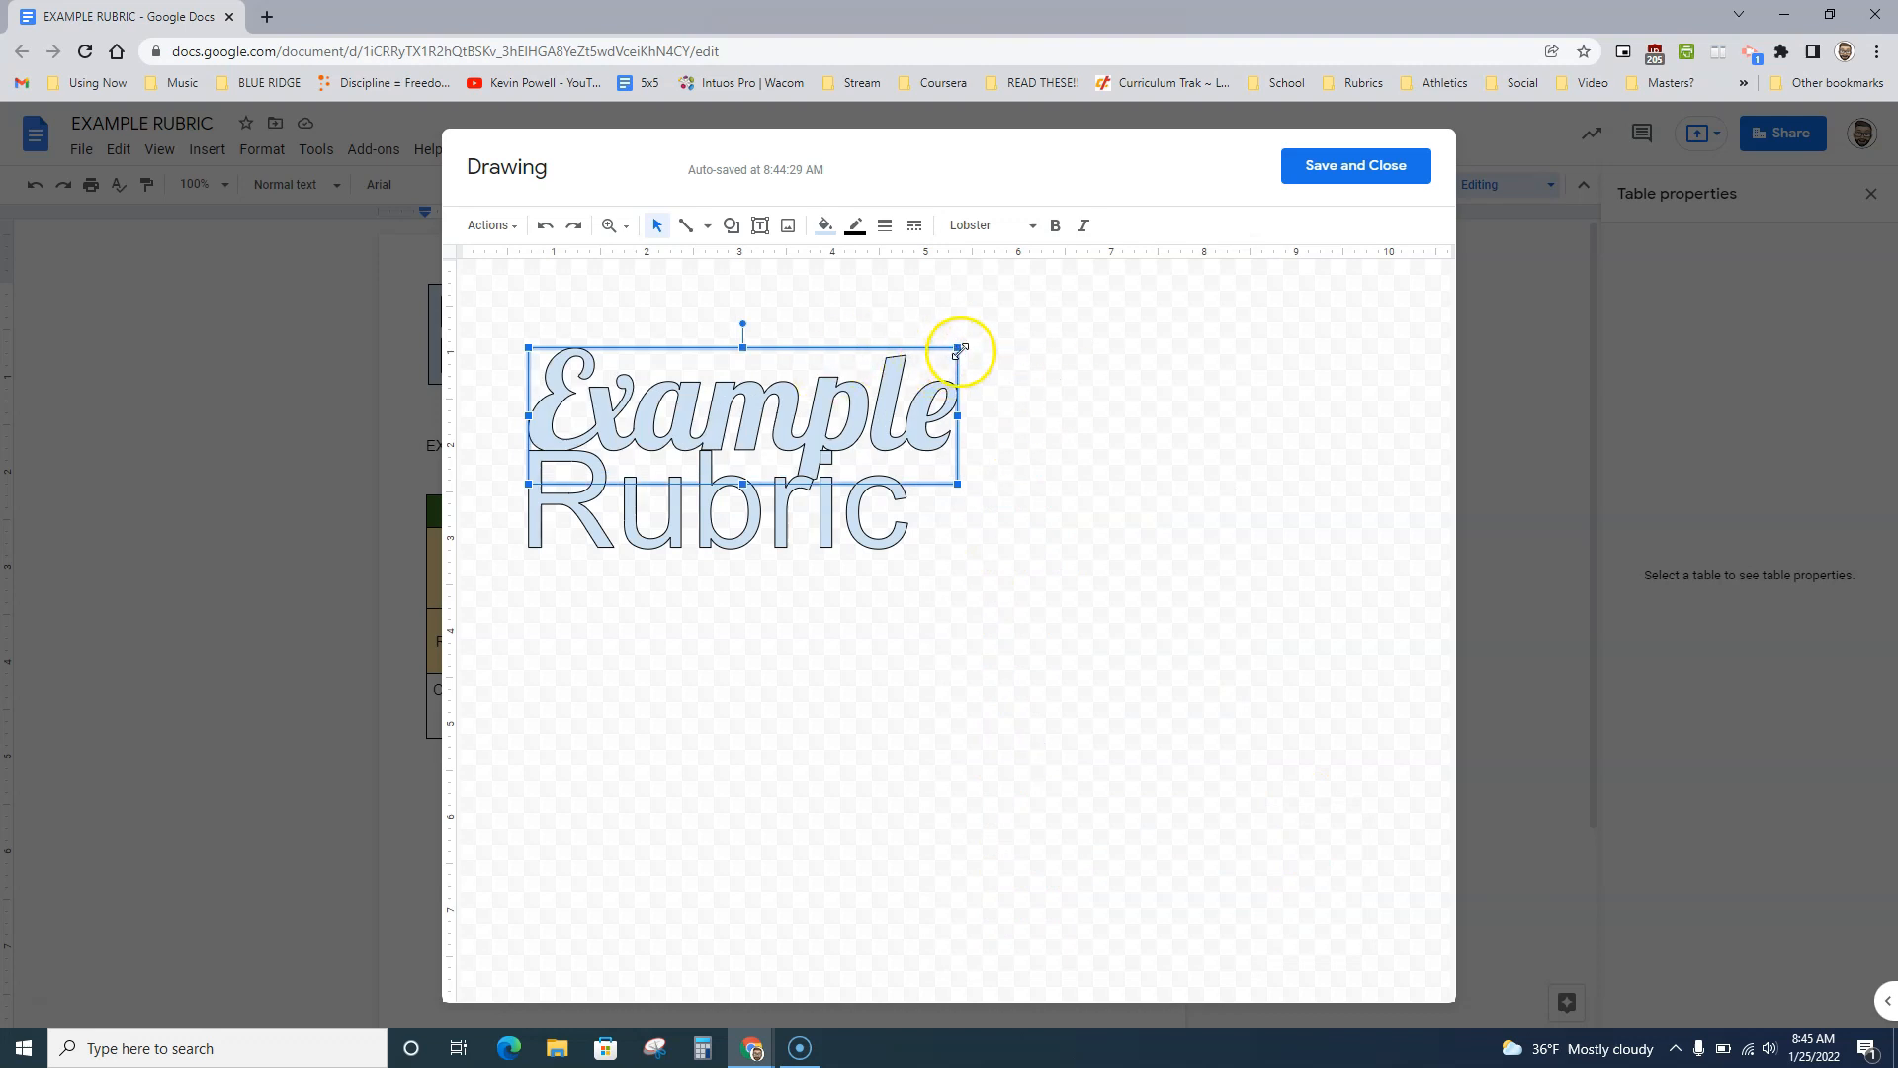
left_click(796, 429)
left_click_drag(735, 462, 742, 475)
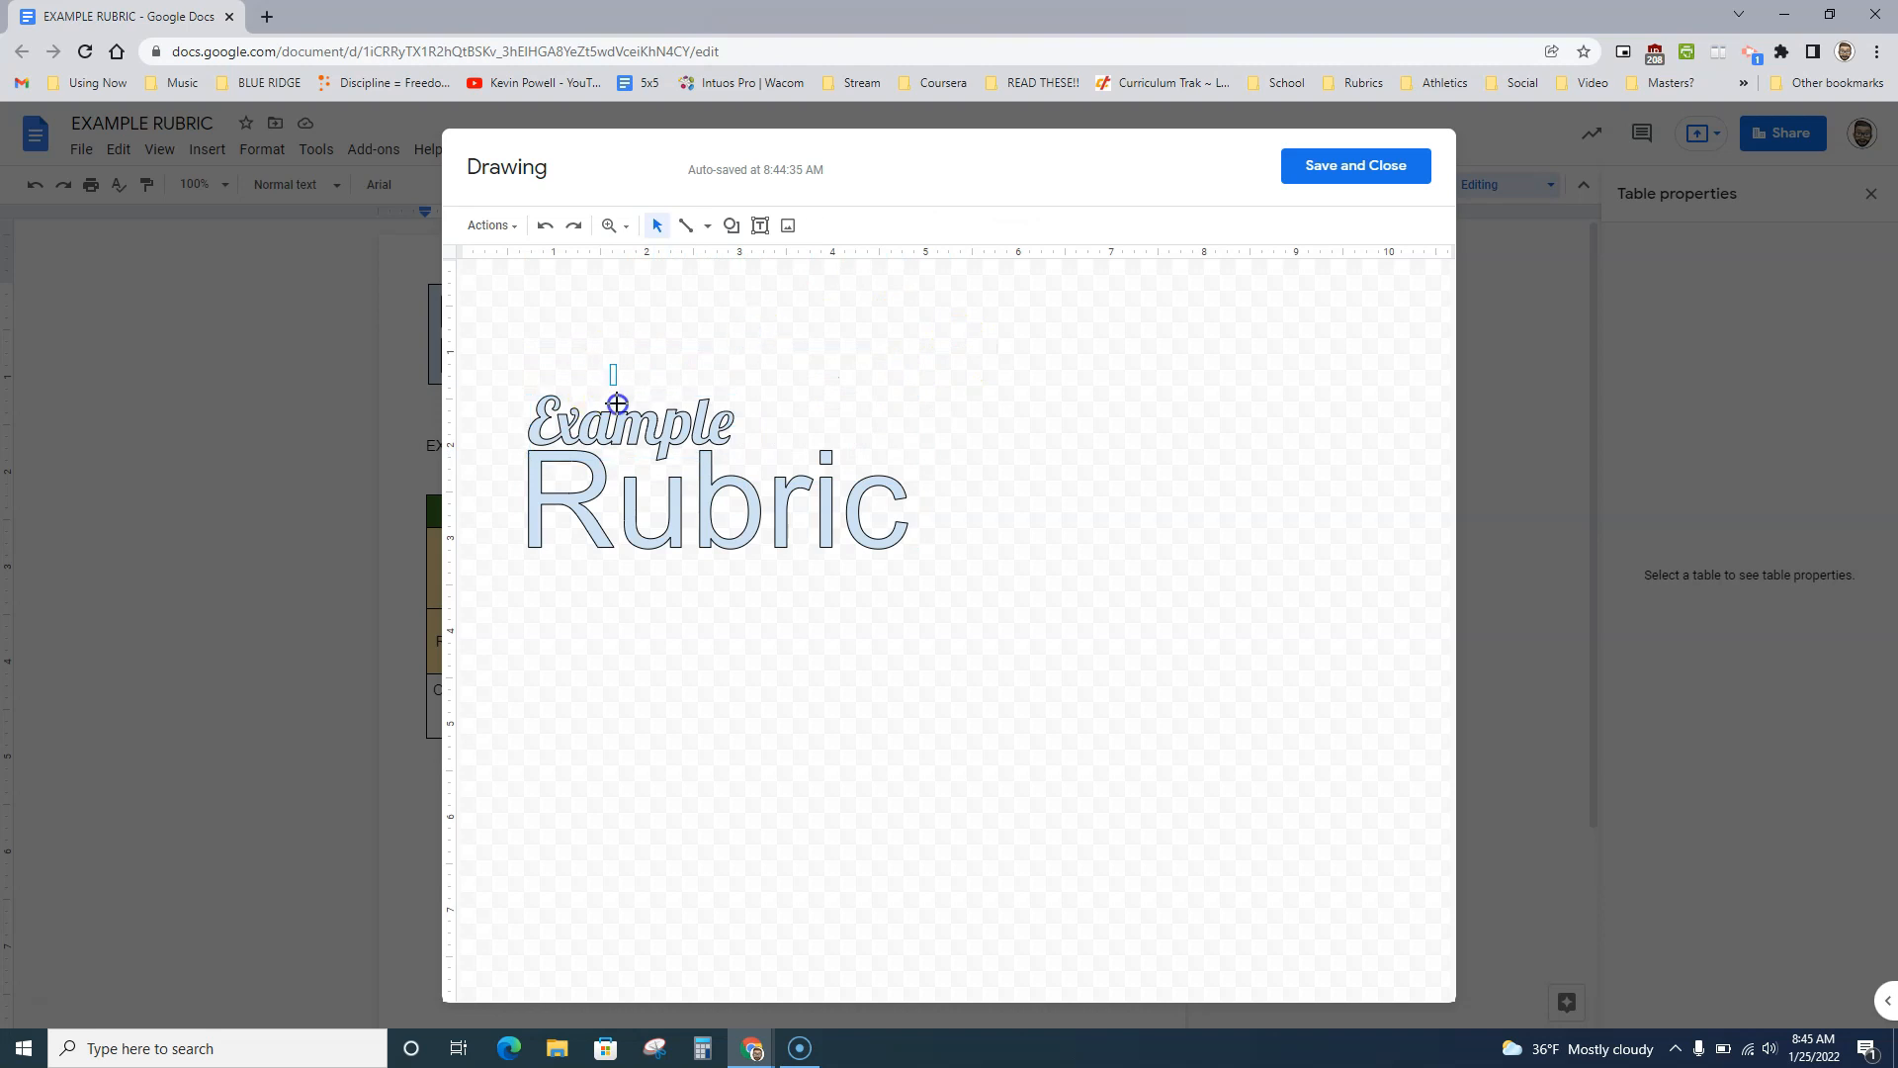
Give both words a transparent outline and a dark green fill
left_click_drag(612, 371, 787, 565)
left_click(857, 226)
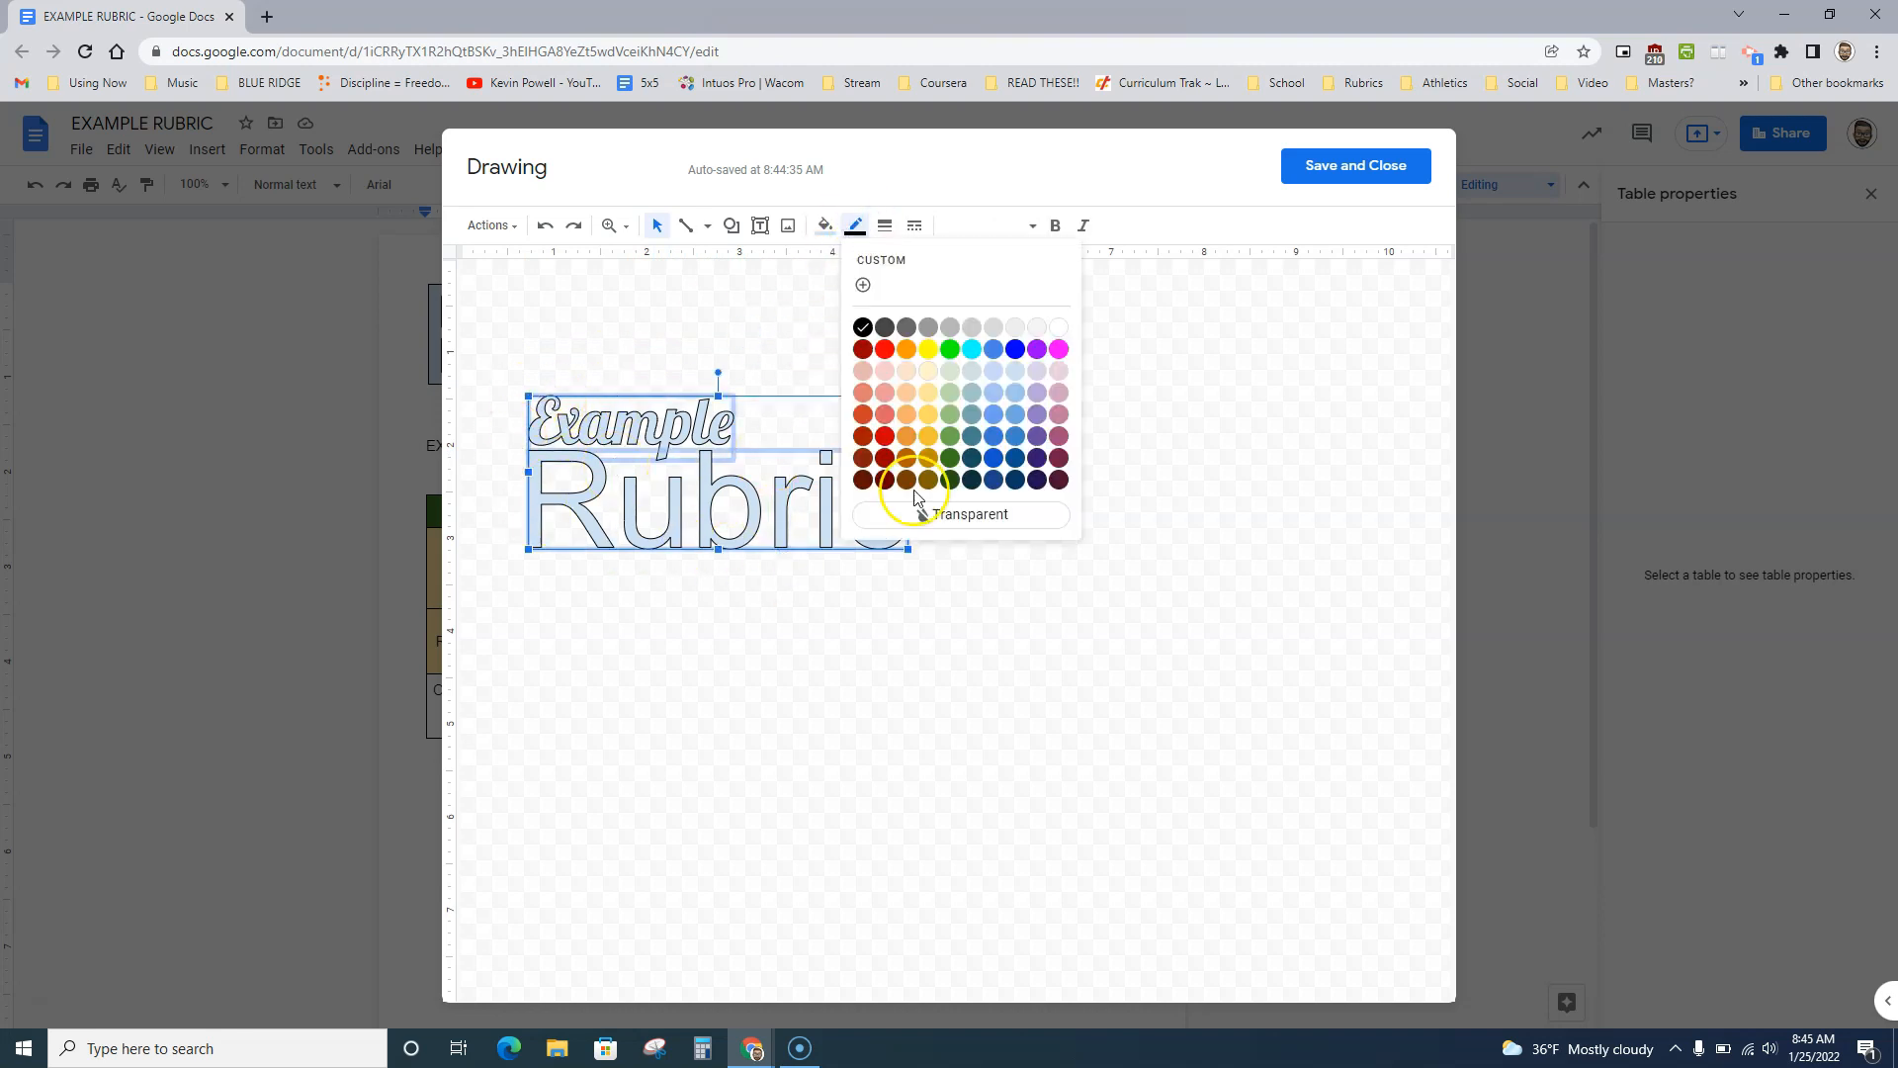
left_click(960, 514)
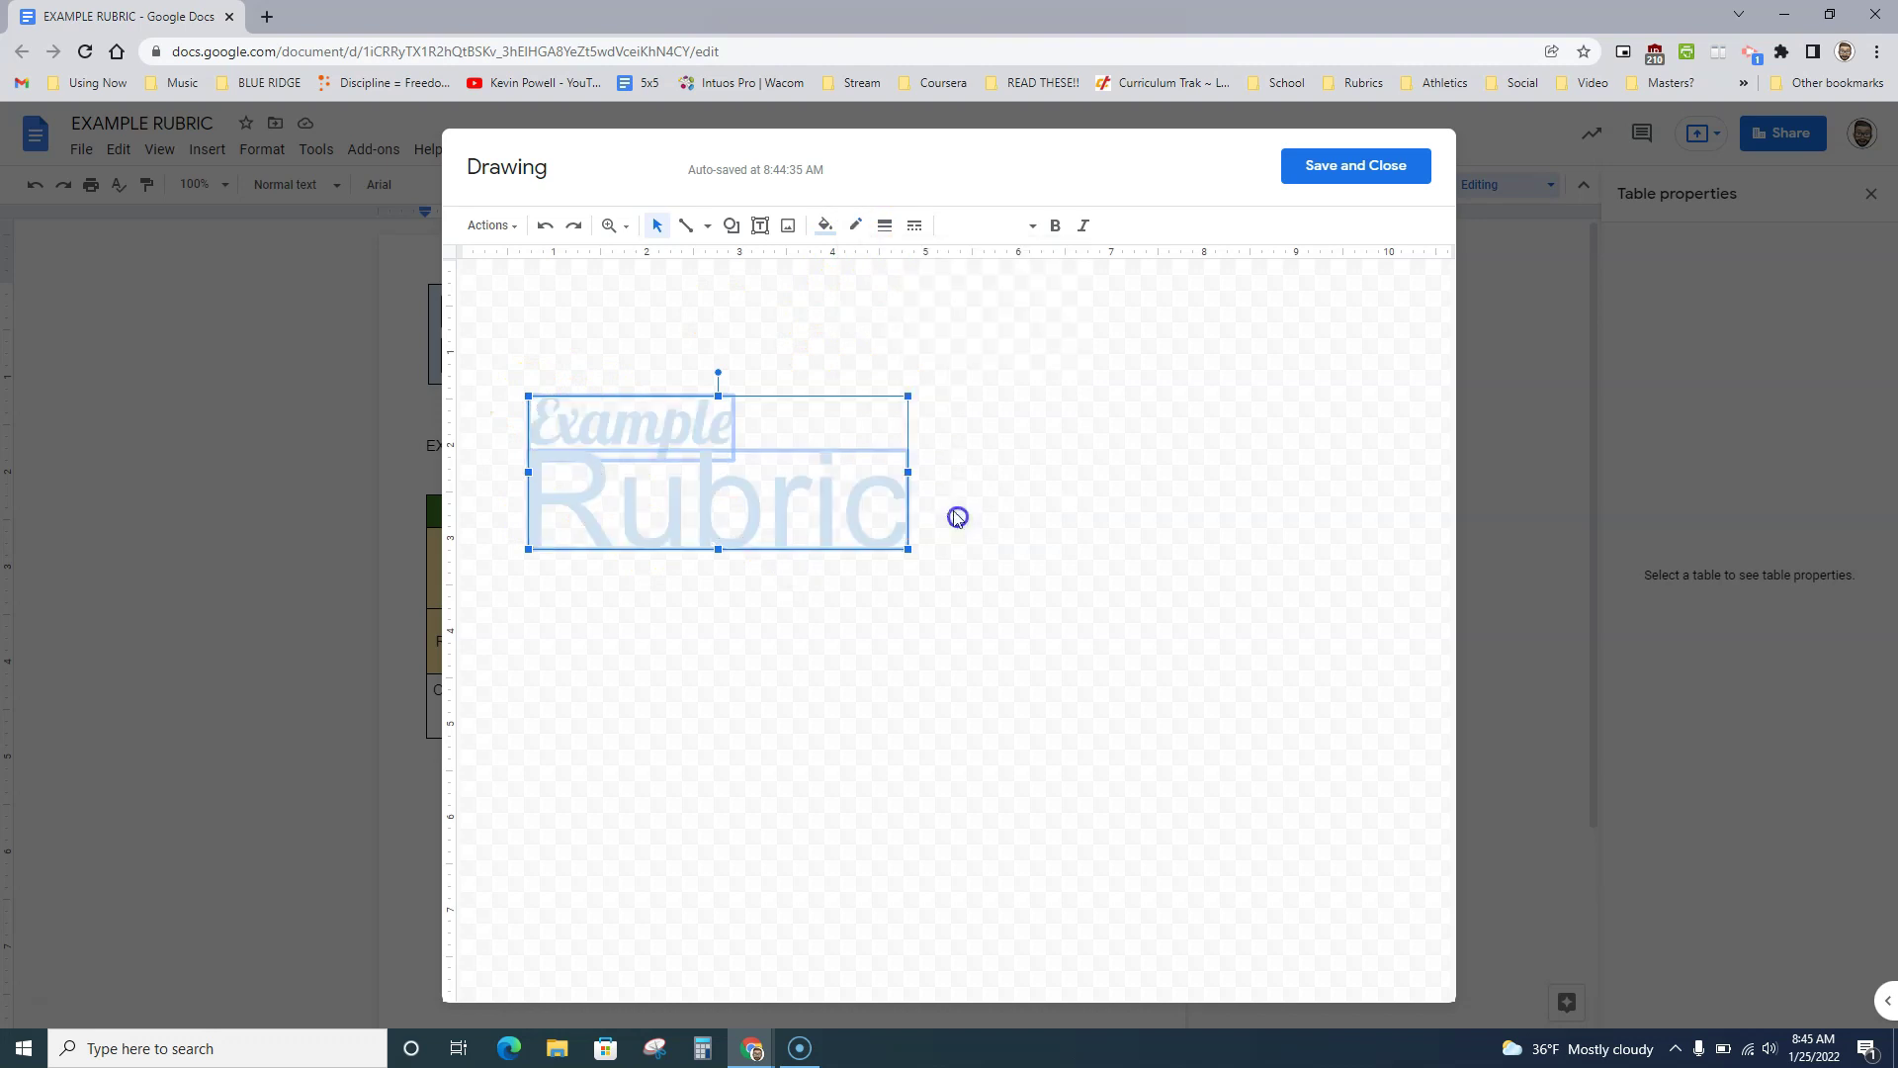
left_click(820, 227)
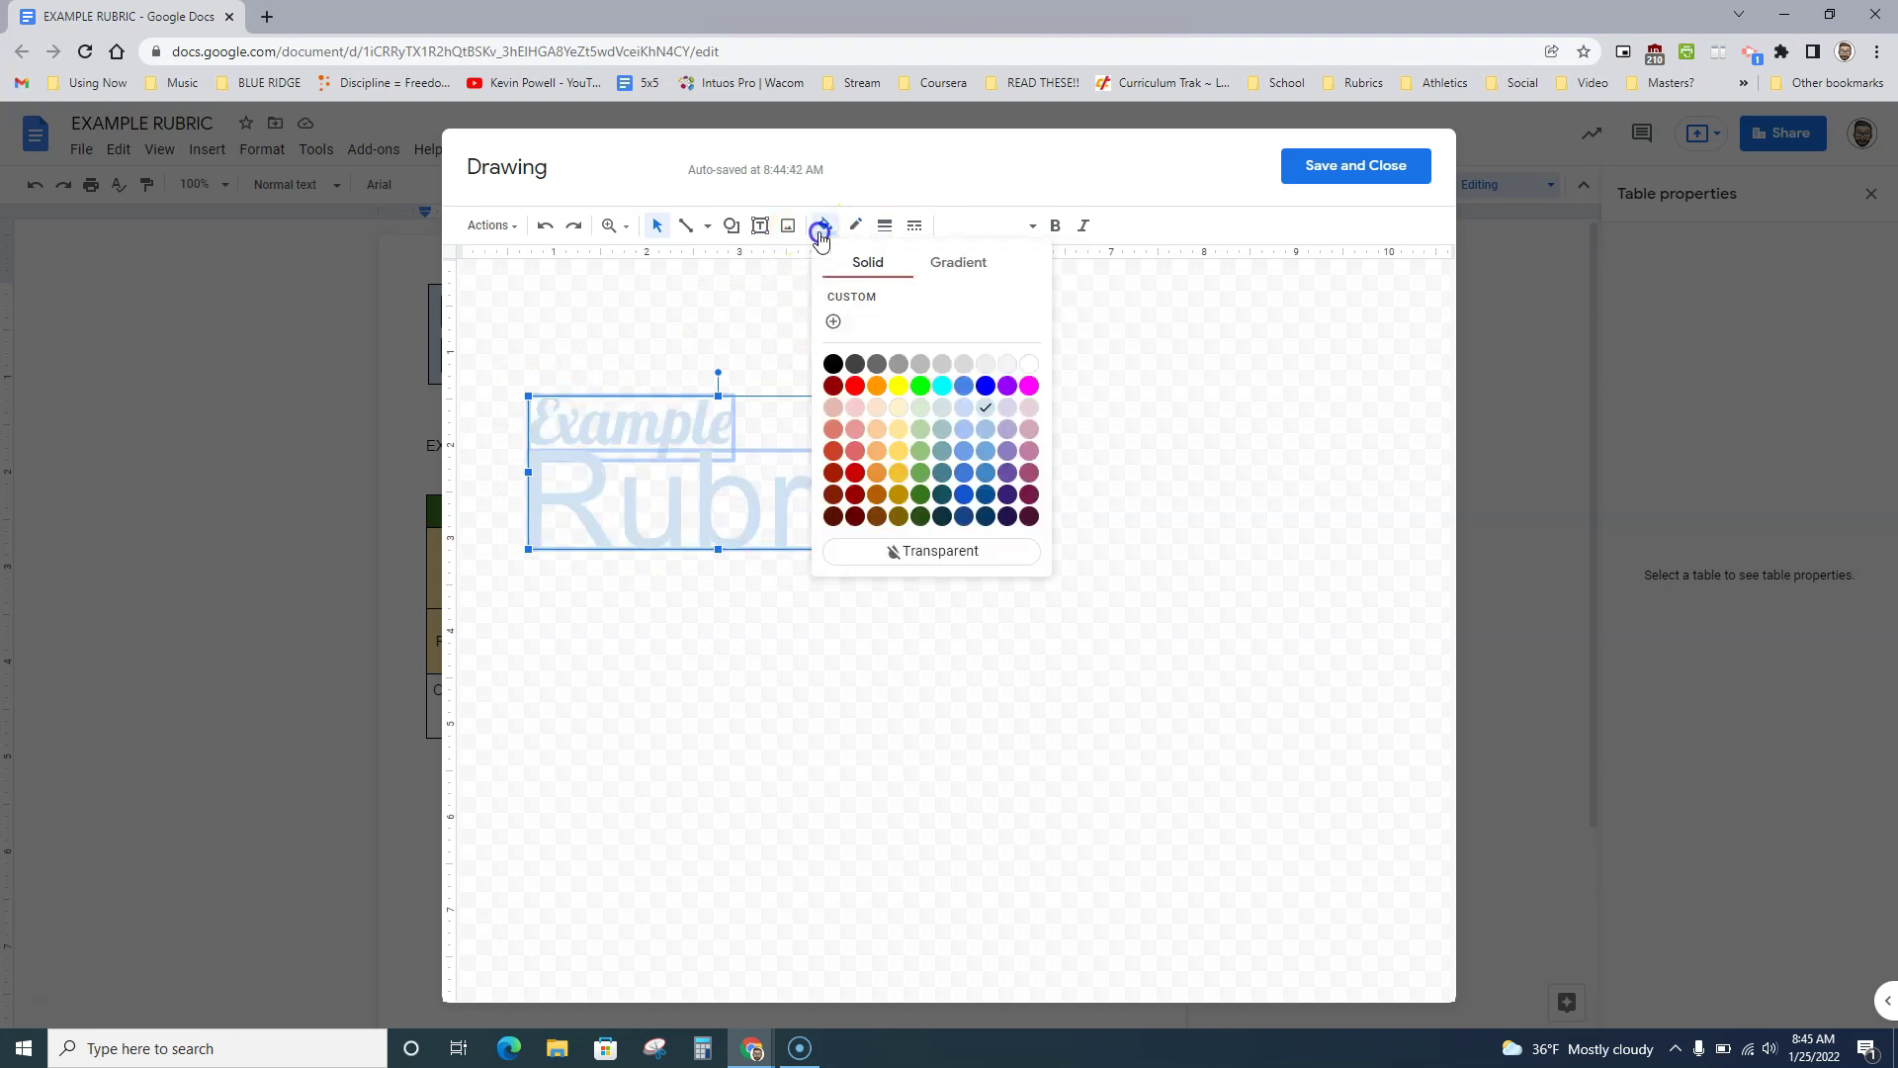
left_click(919, 494)
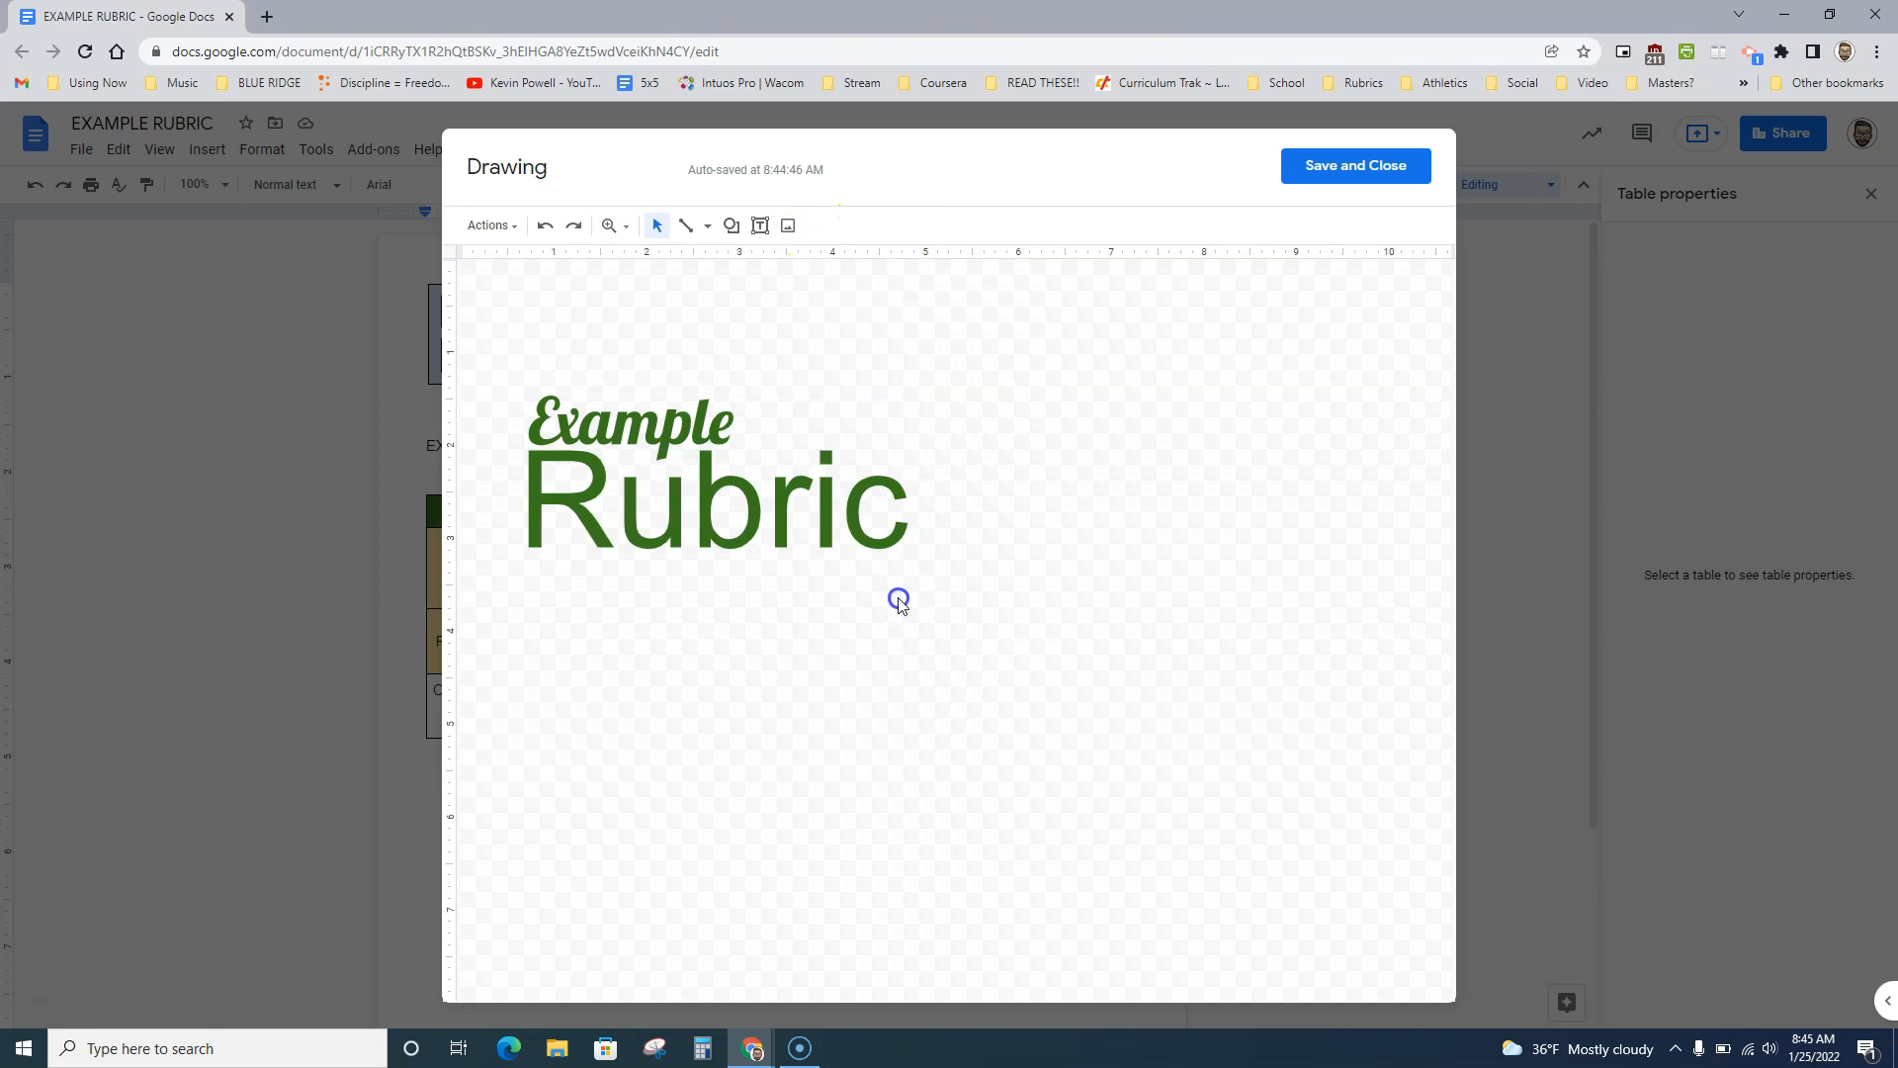
Search images for 'grade' and insert the A+ grade image into the drawing
left_click(789, 226)
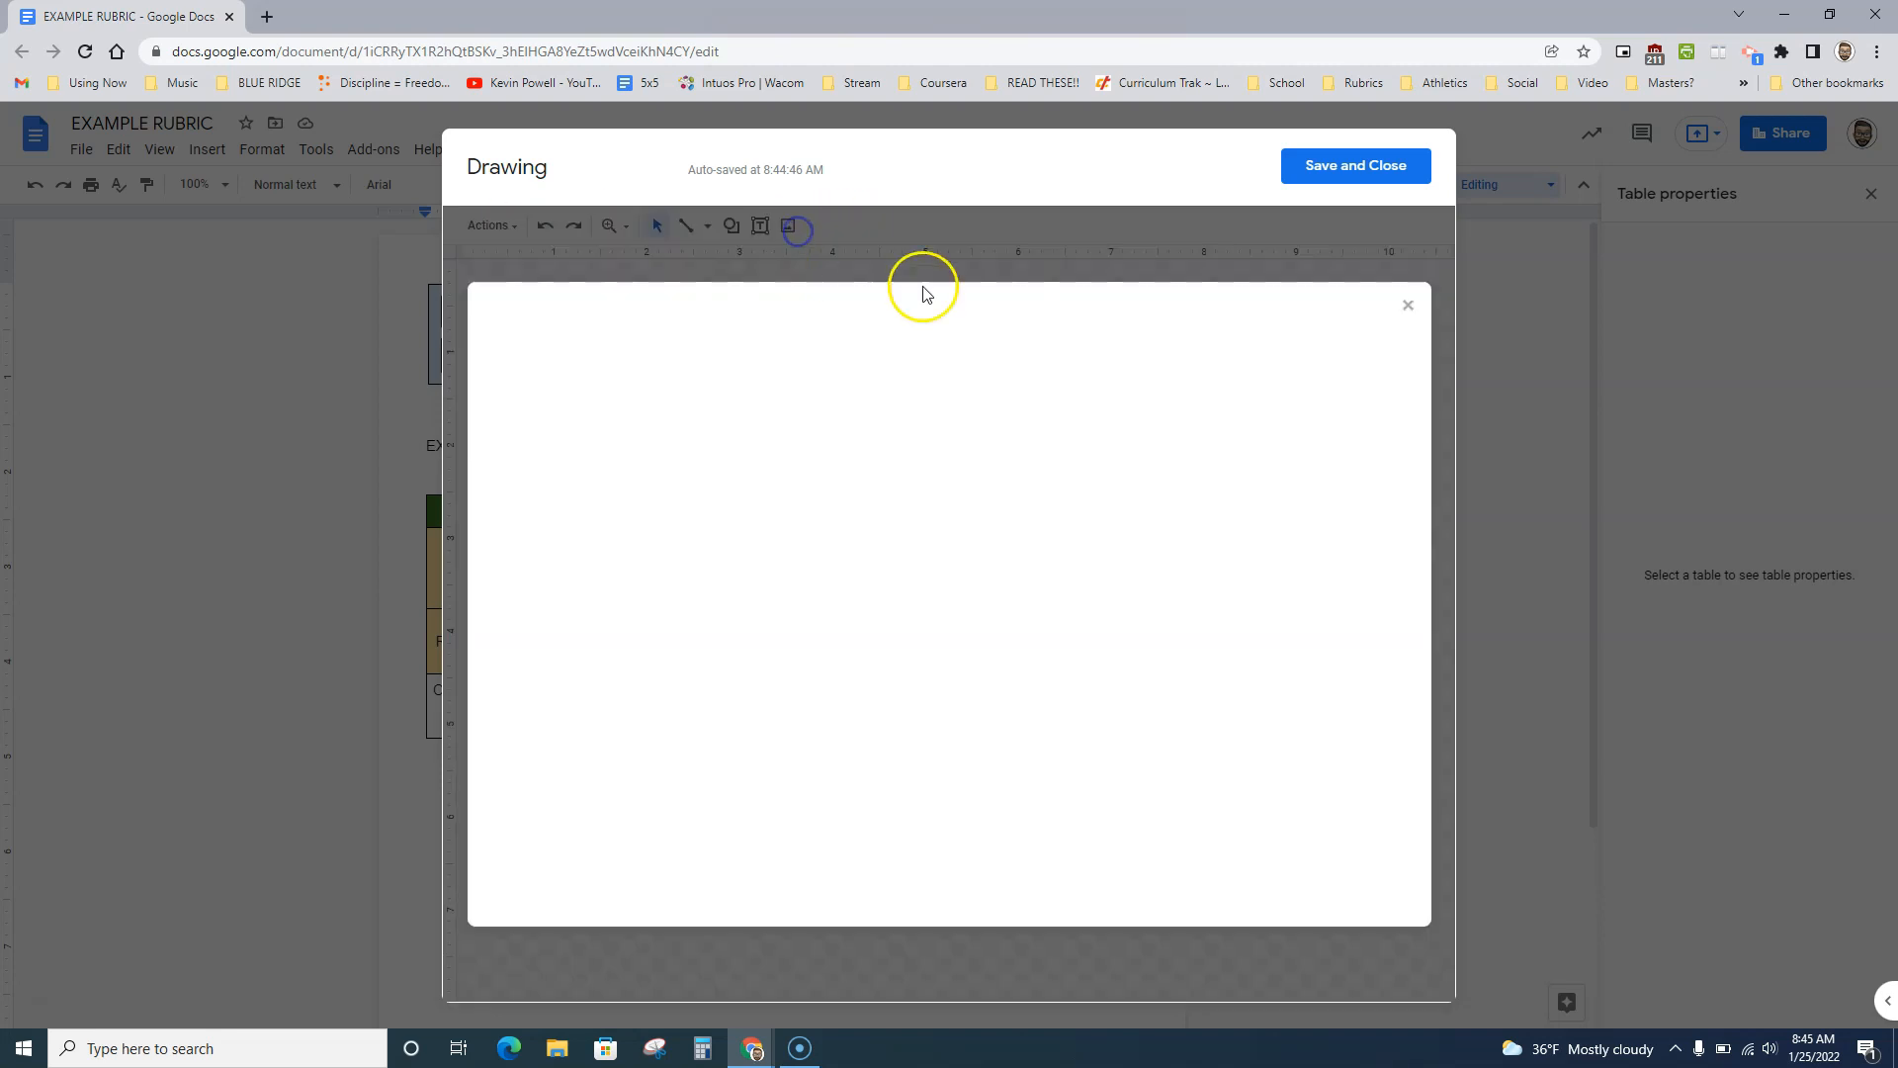
left_click(926, 361)
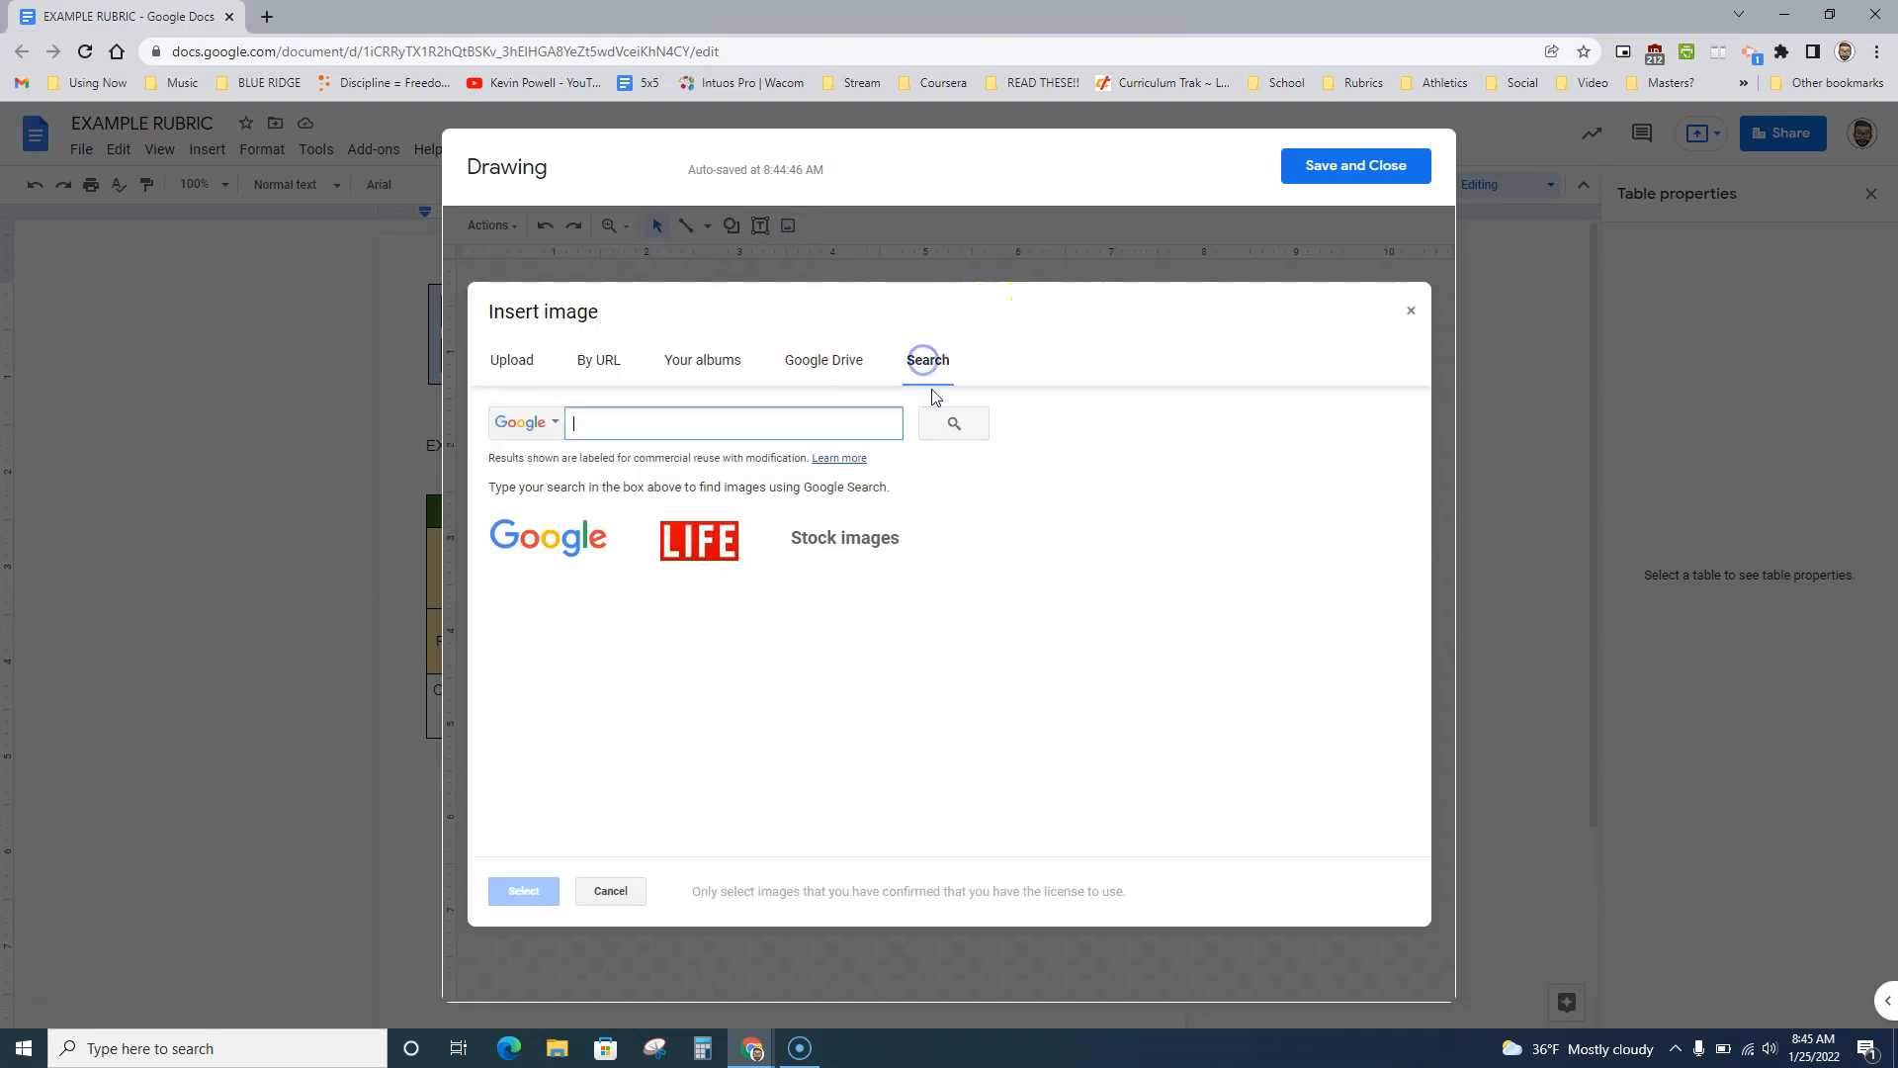
type("grade")
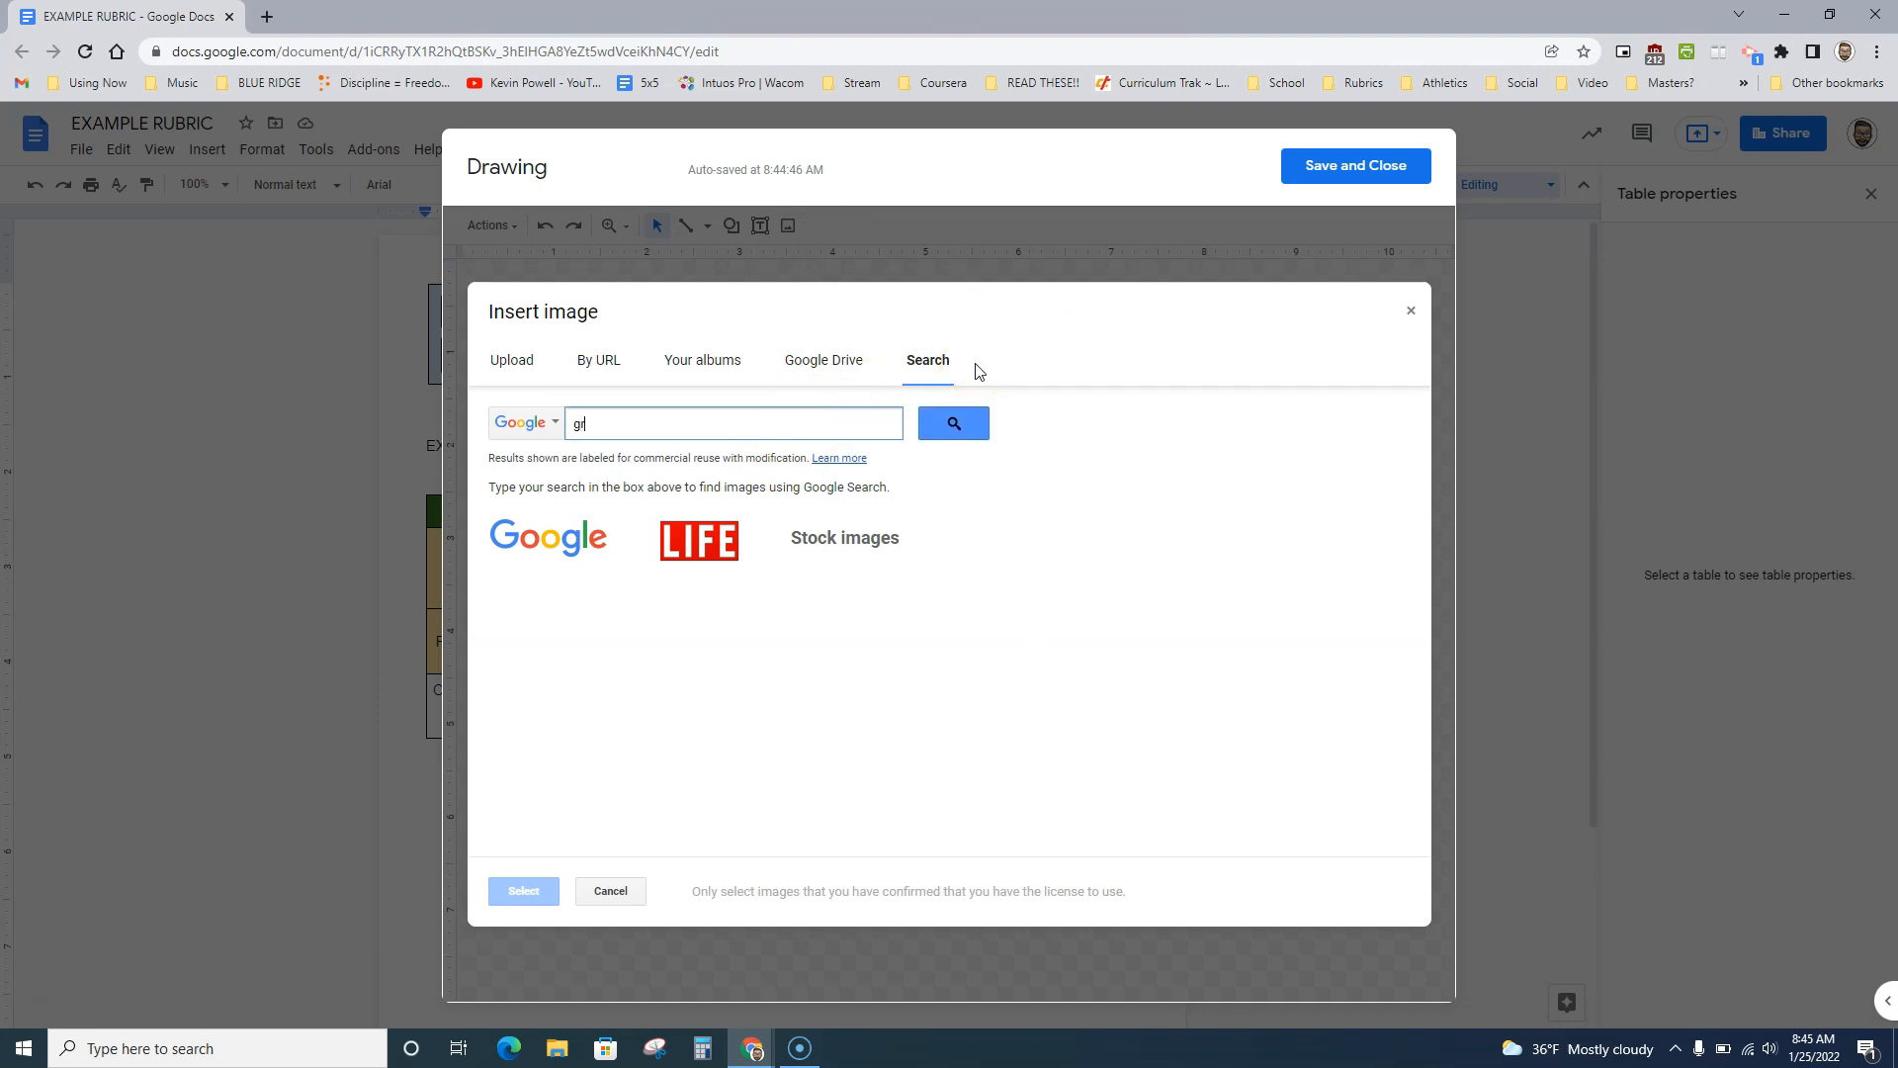
key("Return")
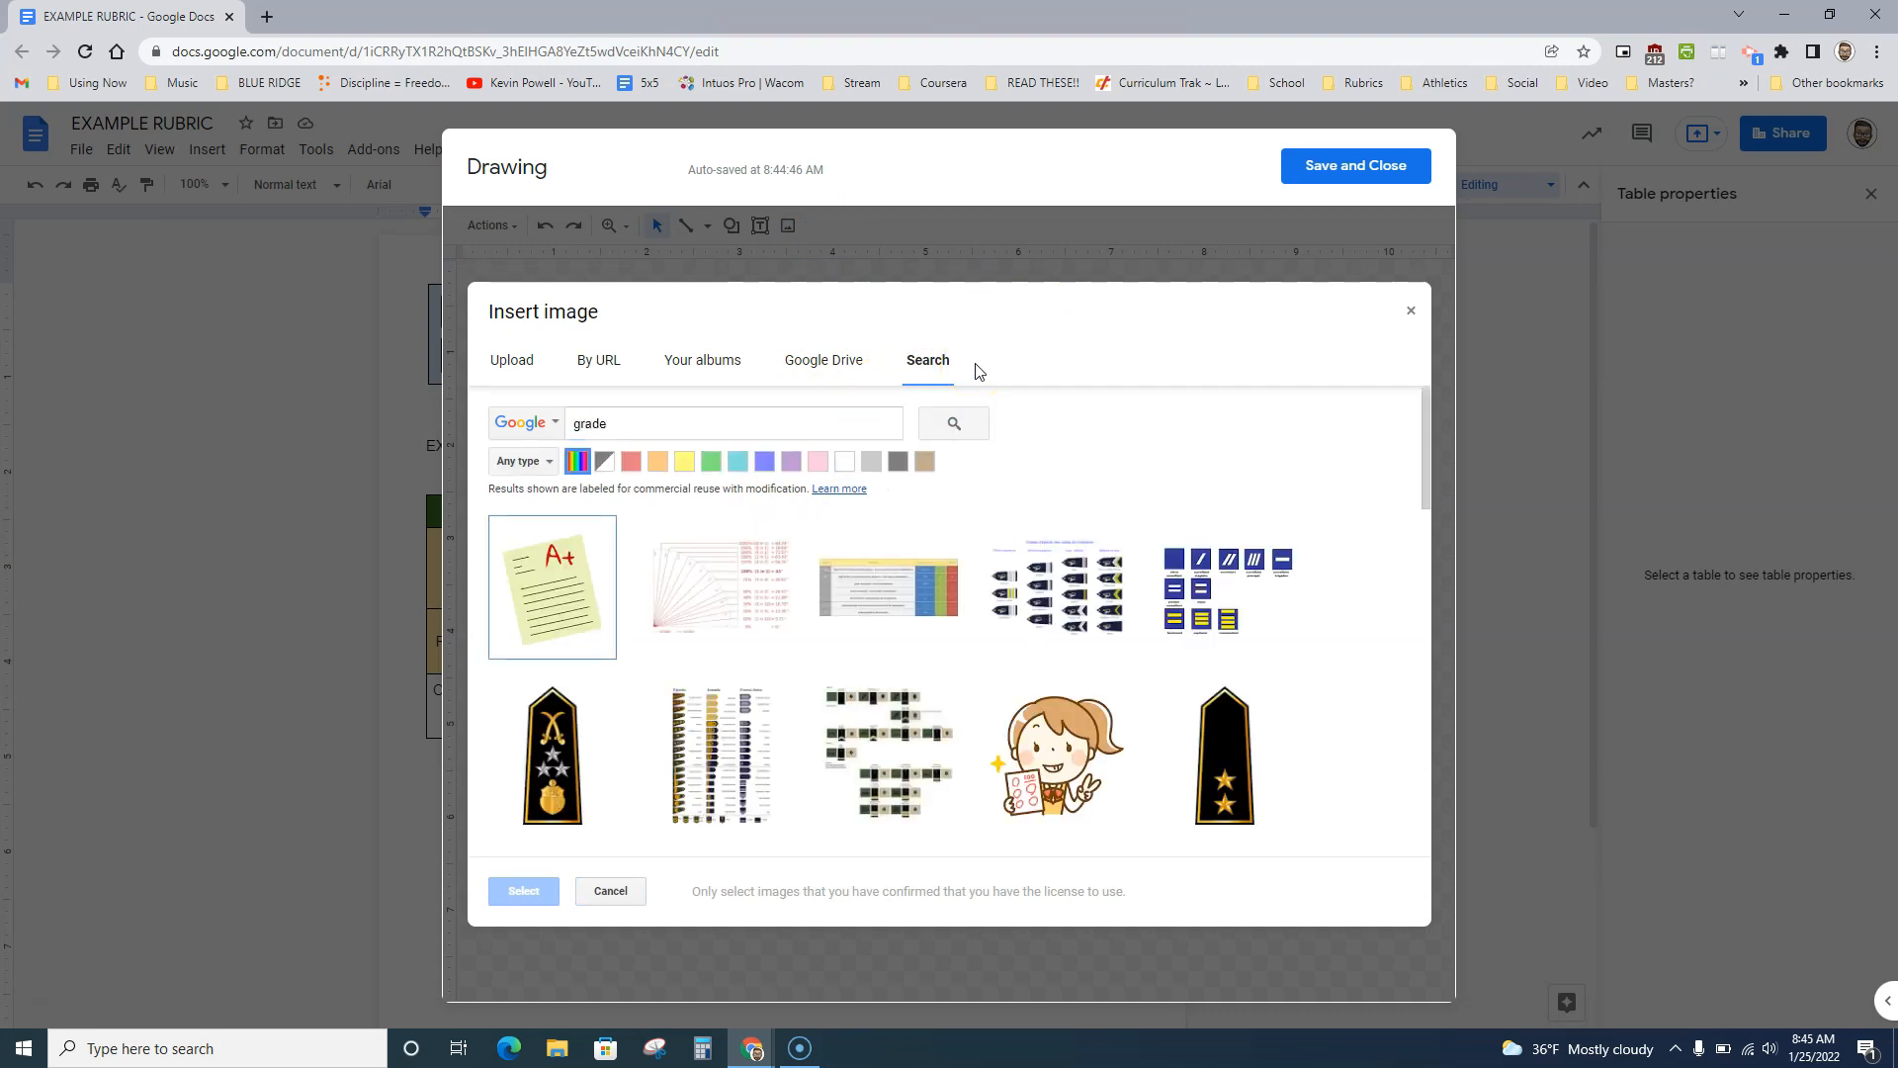
scroll(1082, 698, "down", 5)
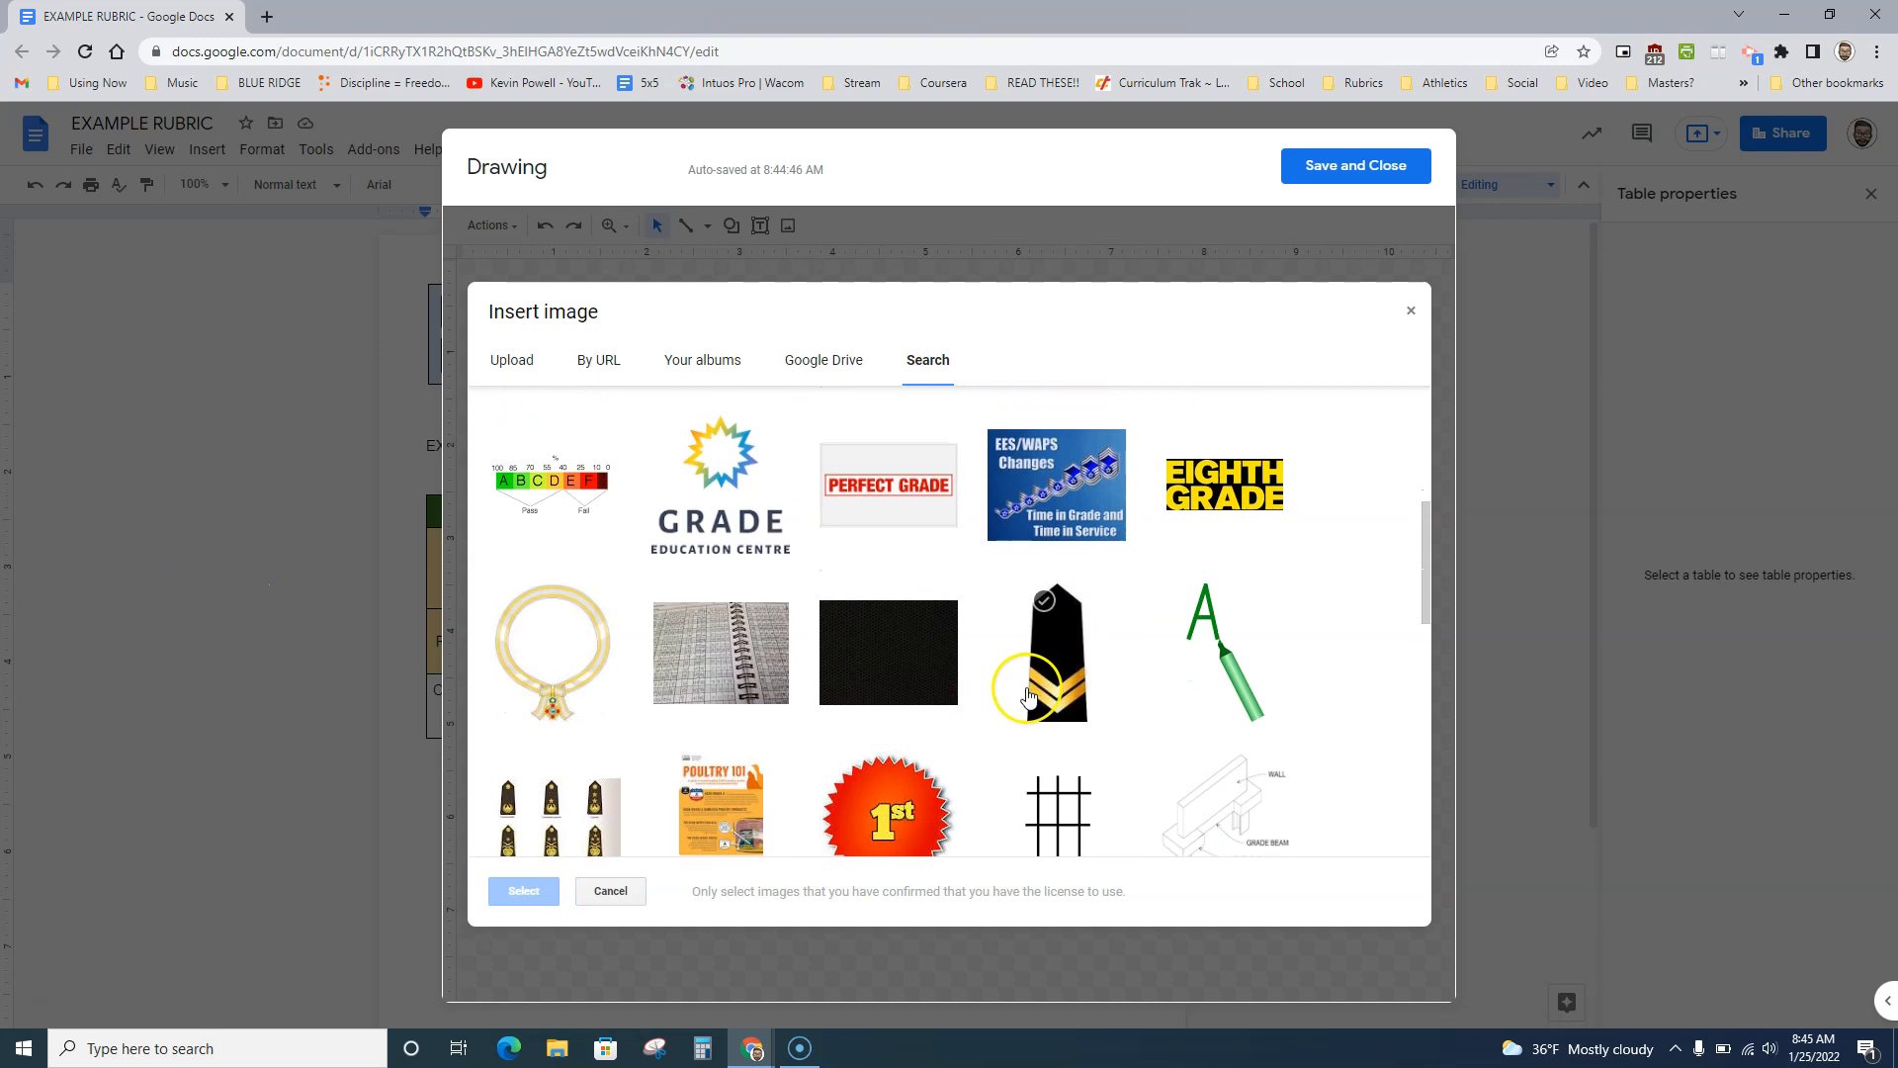
scroll(1027, 698, "down", 1)
scroll(1009, 685, "down", 2)
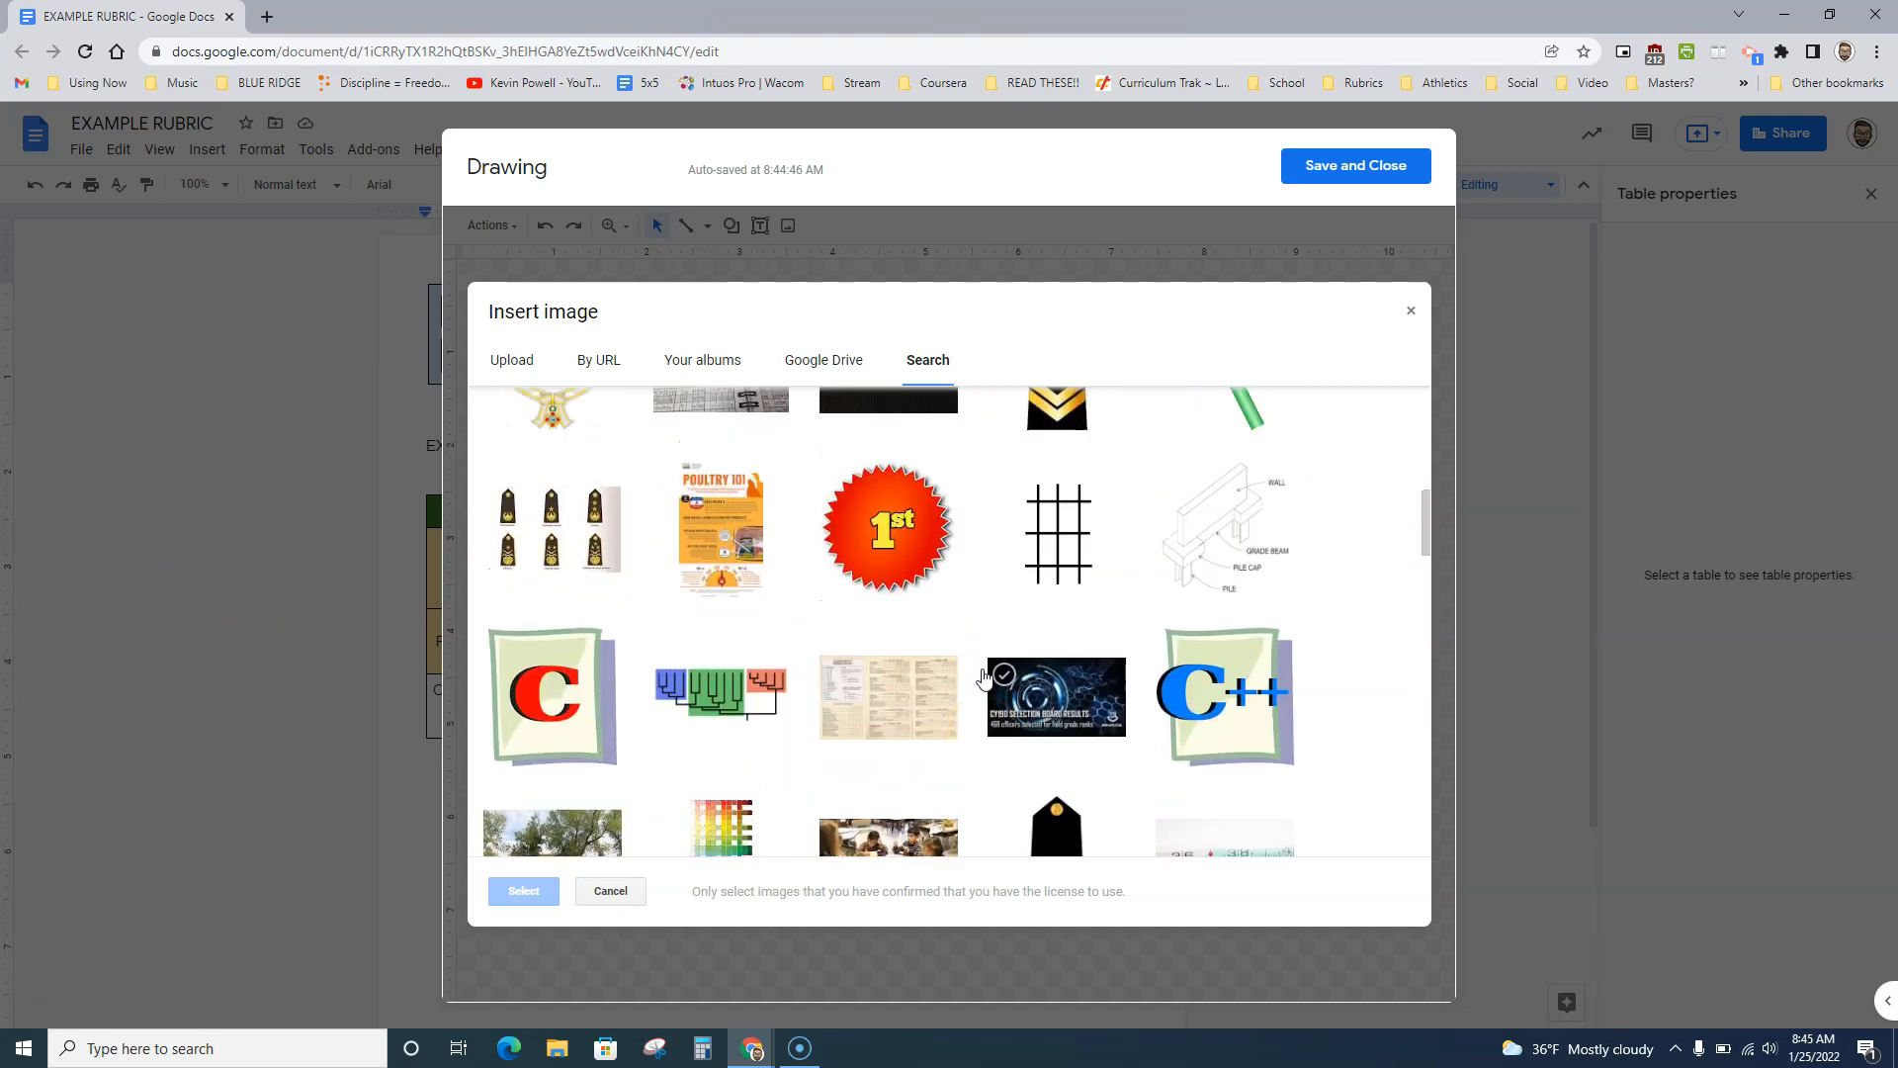
scroll(982, 678, "up", 3)
scroll(983, 677, "up", 2)
scroll(890, 652, "up", 2)
left_click(549, 642)
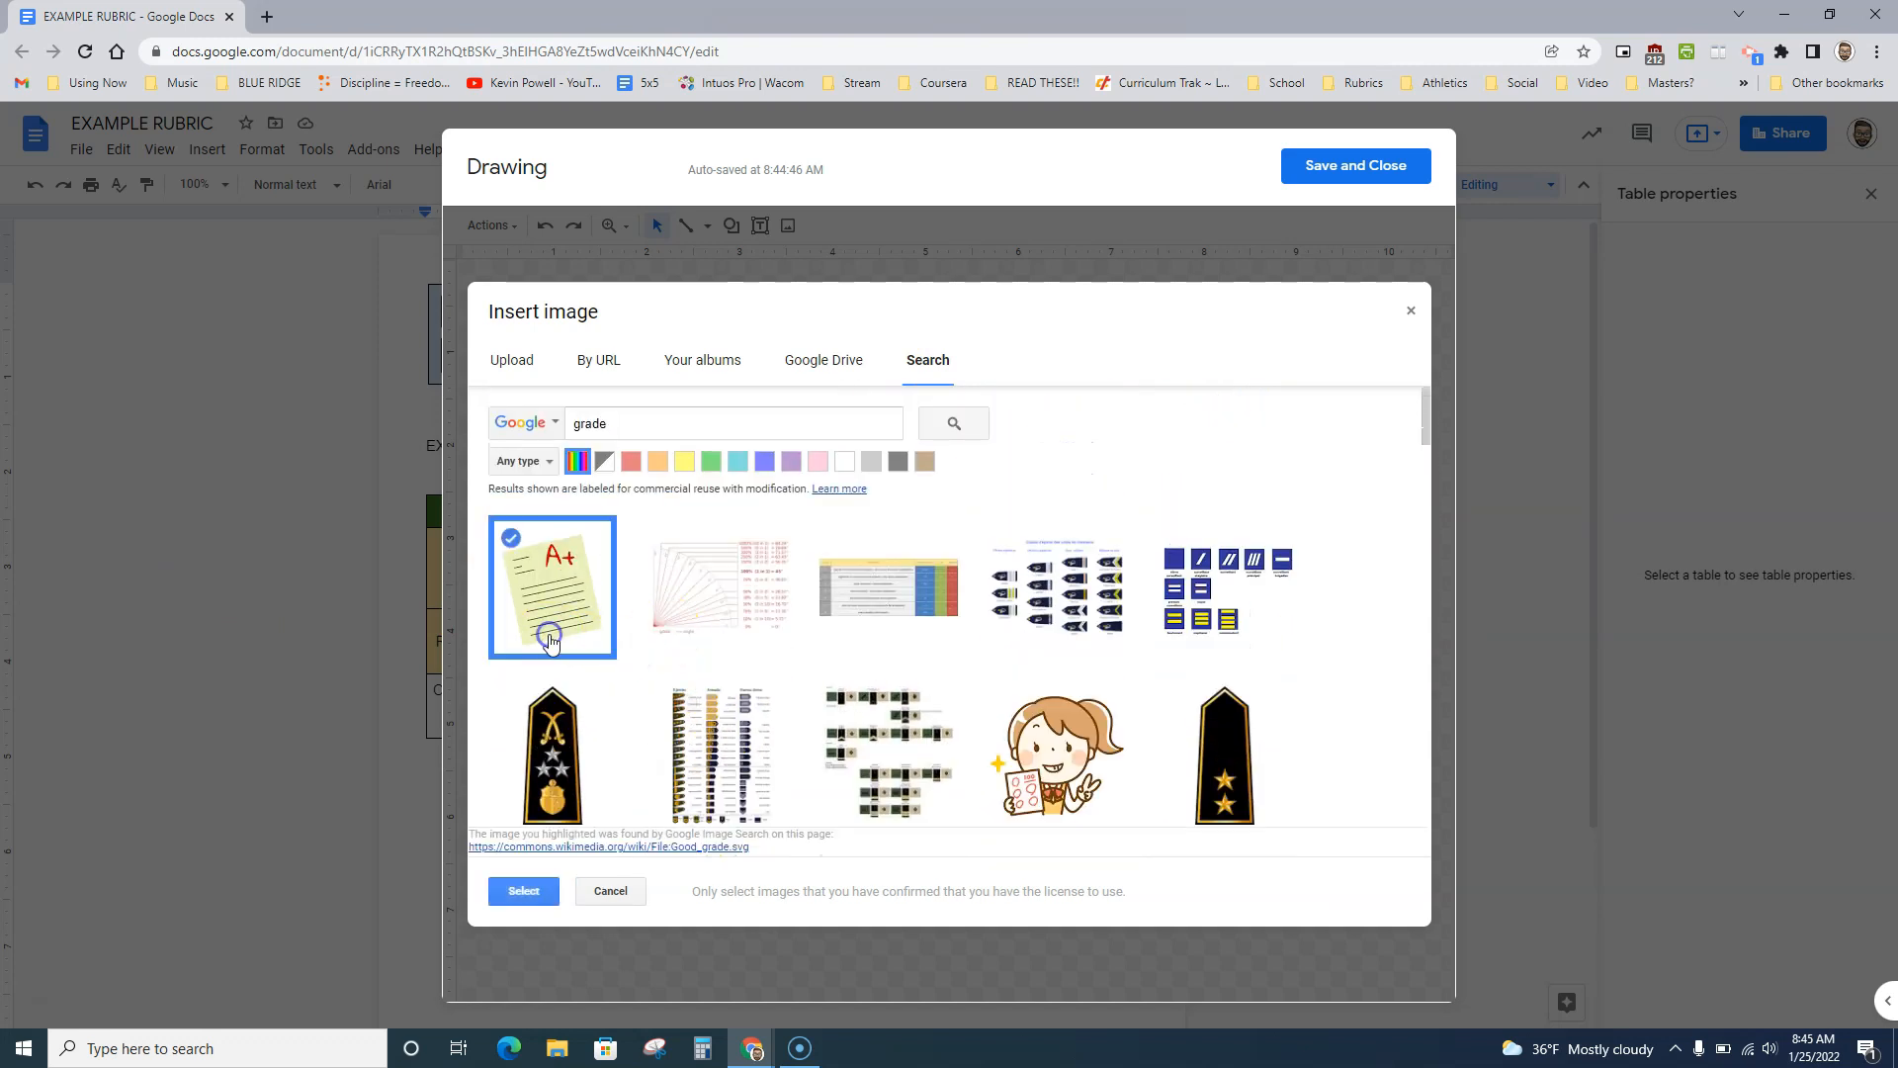
left_click(511, 891)
Shrink the A+ image and place it just right of the word Rubric
left_click_drag(926, 270, 1255, 652)
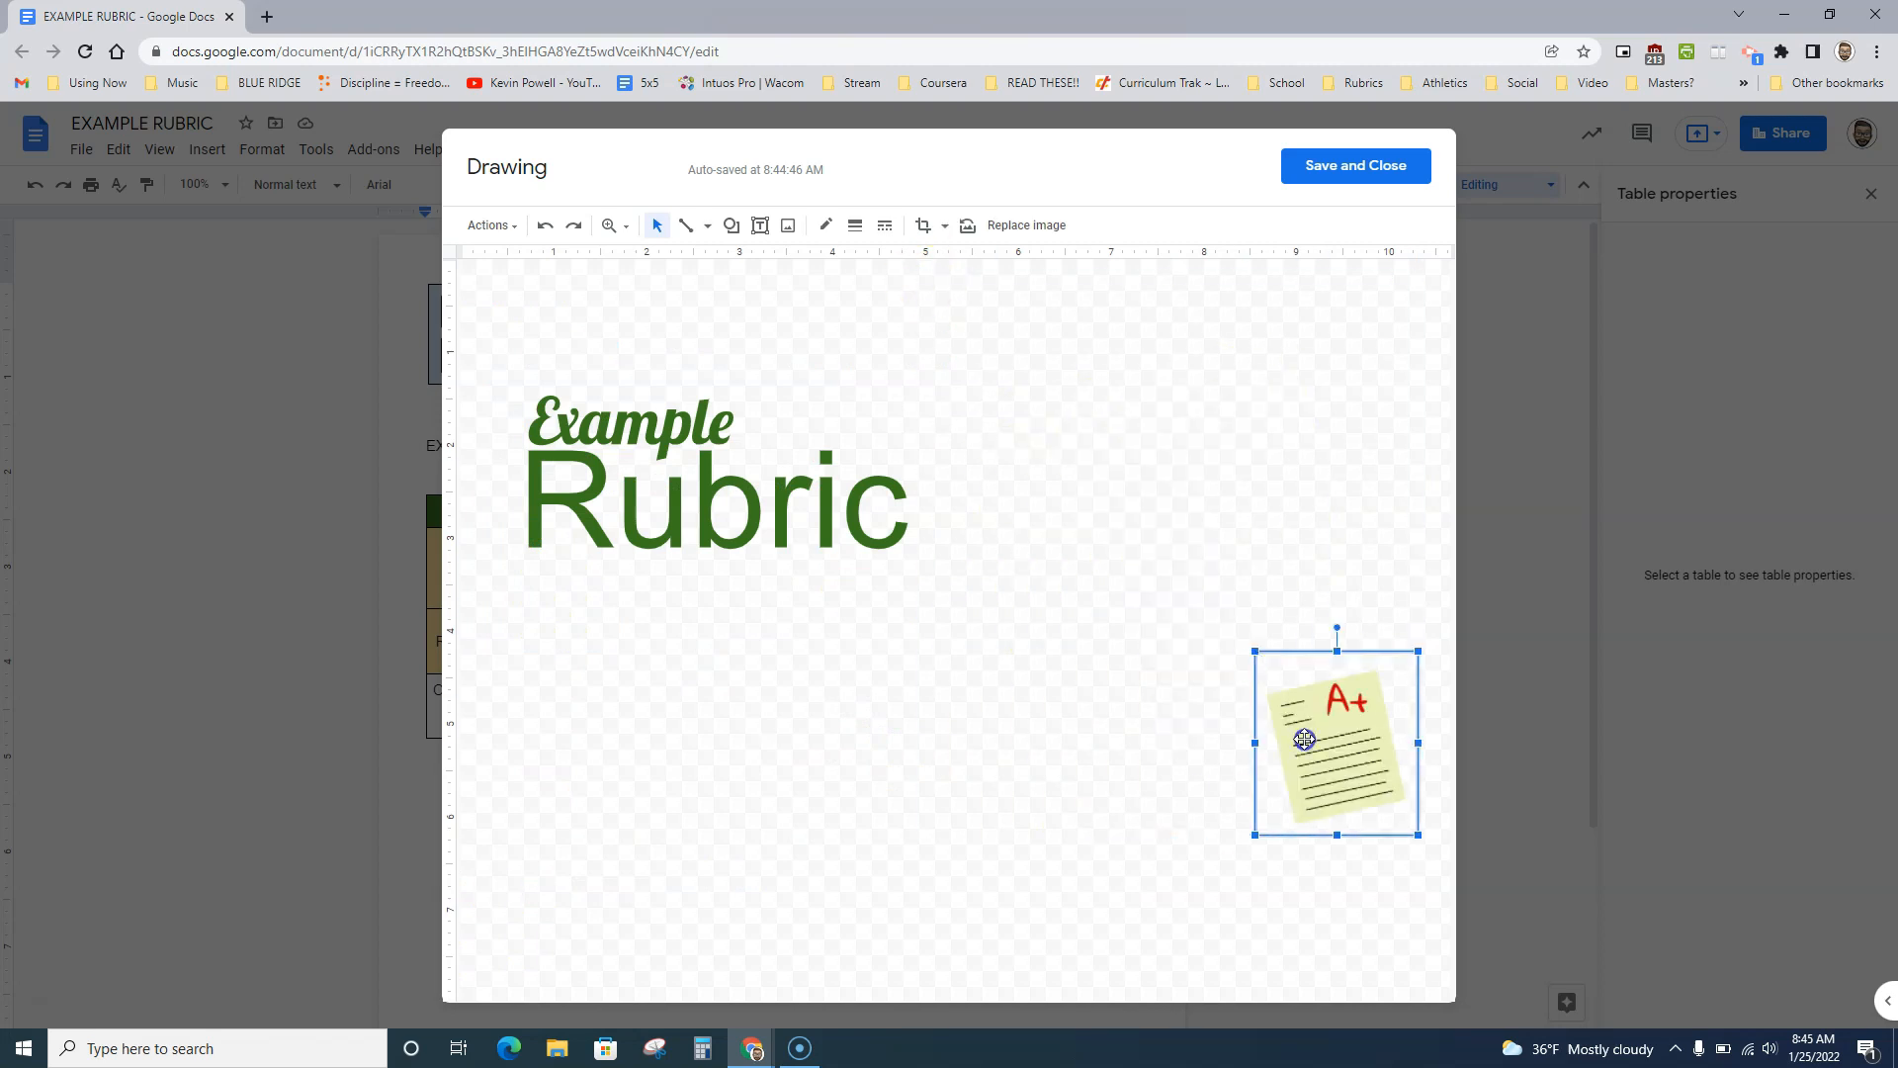
left_click_drag(1304, 738, 976, 457)
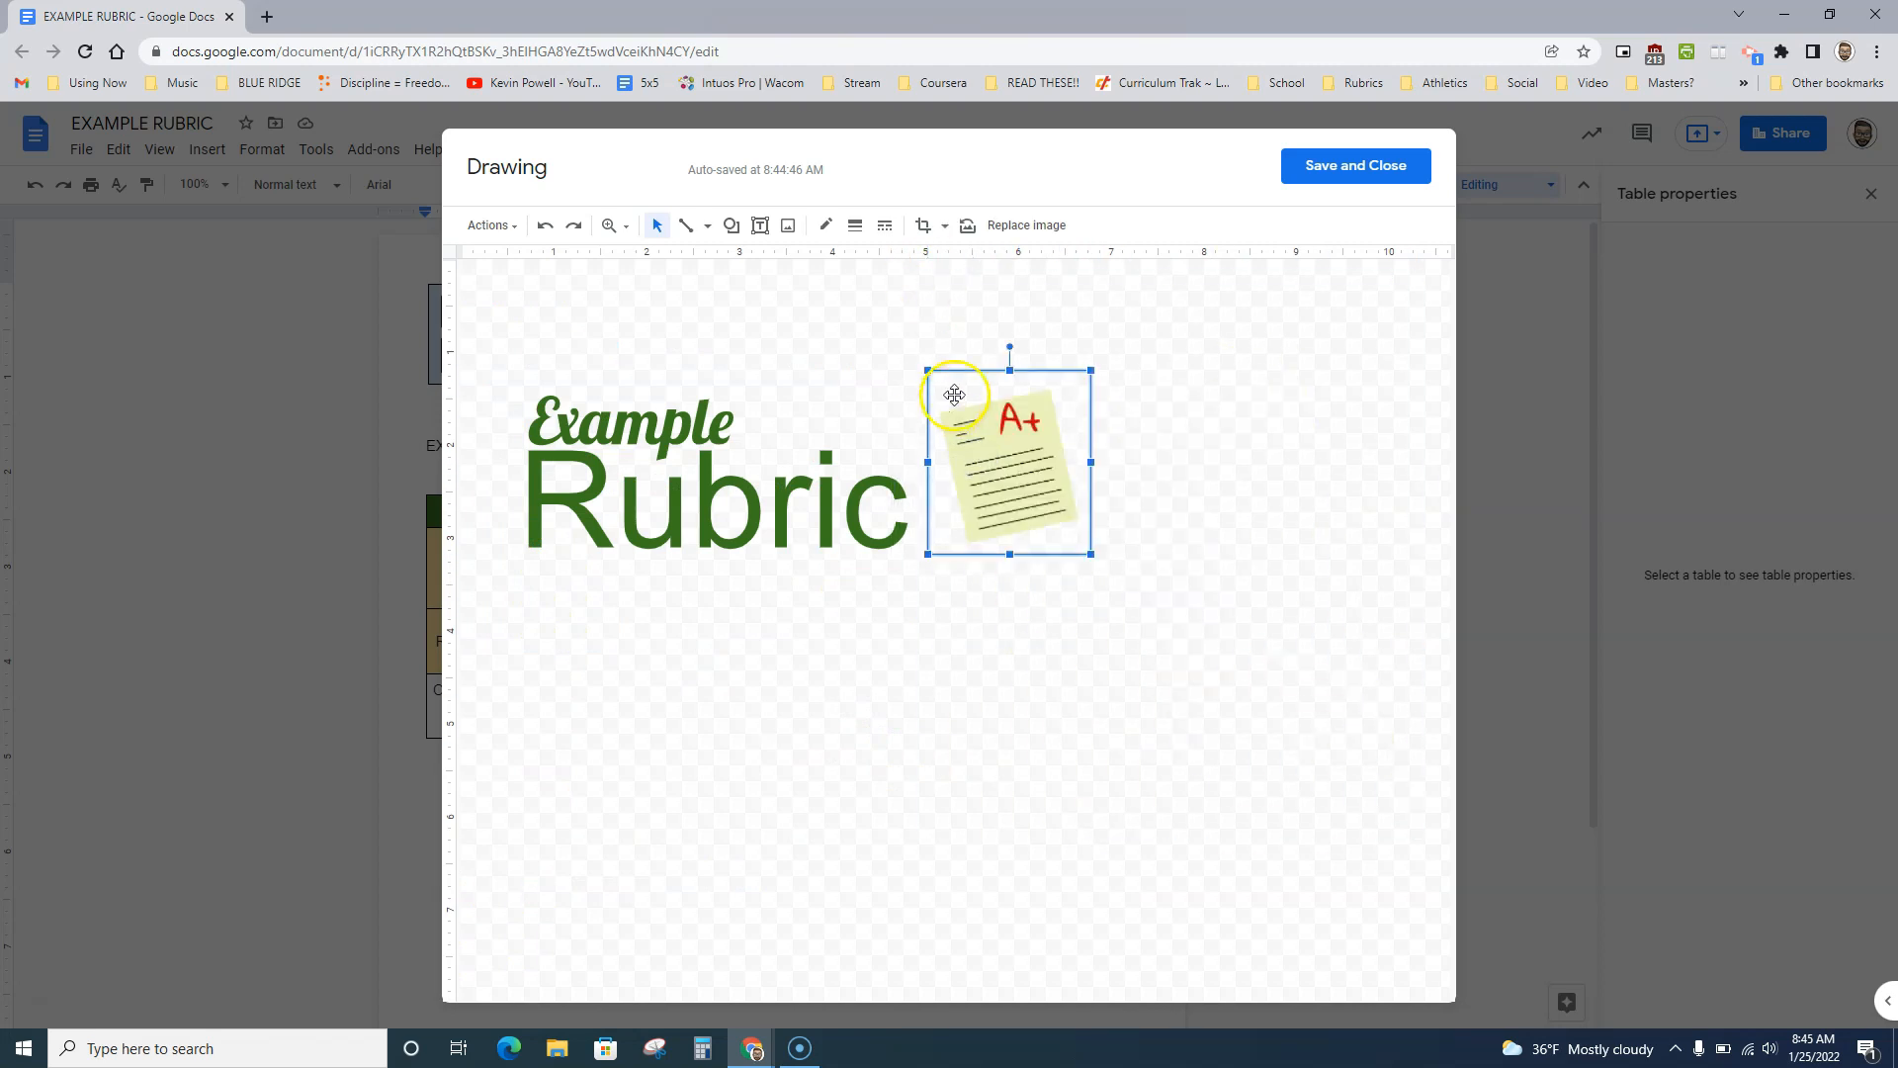
left_click_drag(1007, 441, 979, 428)
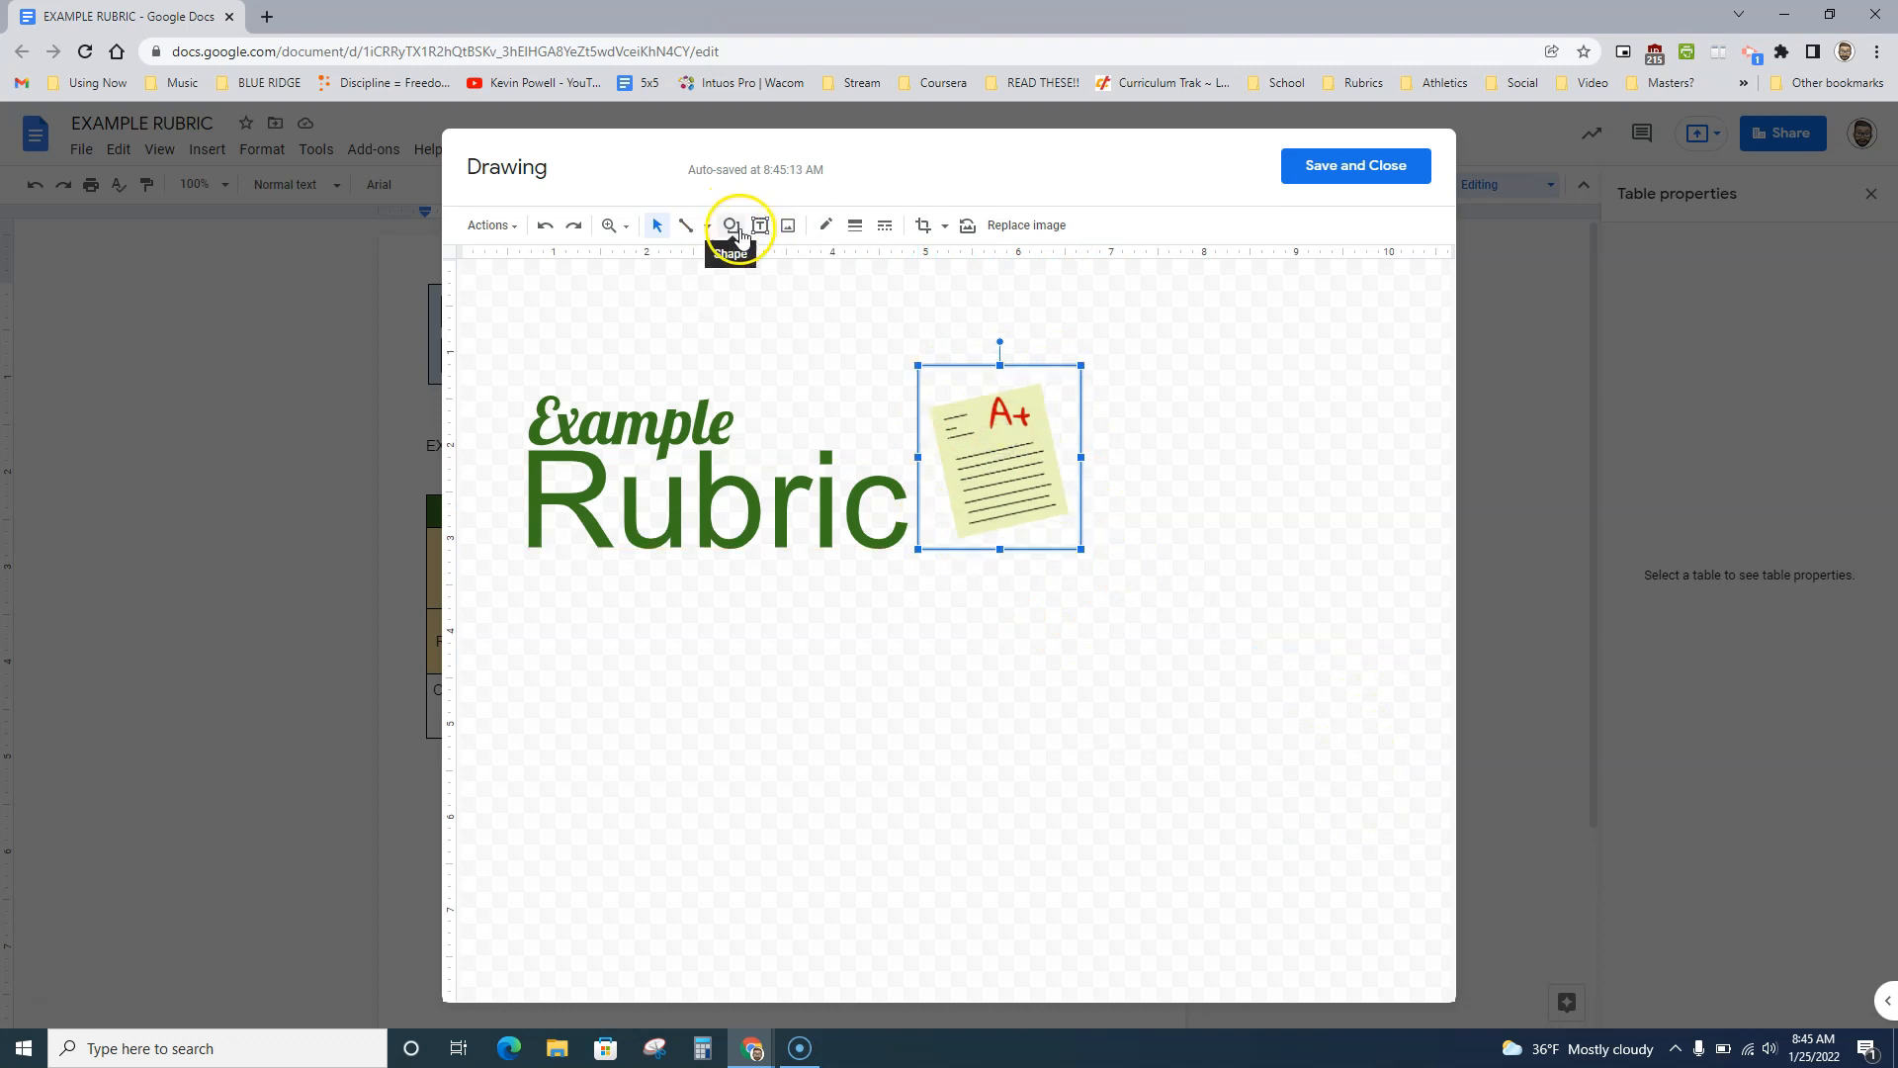
Draw a rounded rectangle around the title and send it behind the word art and image
left_click(733, 227)
mouse_move(780, 260)
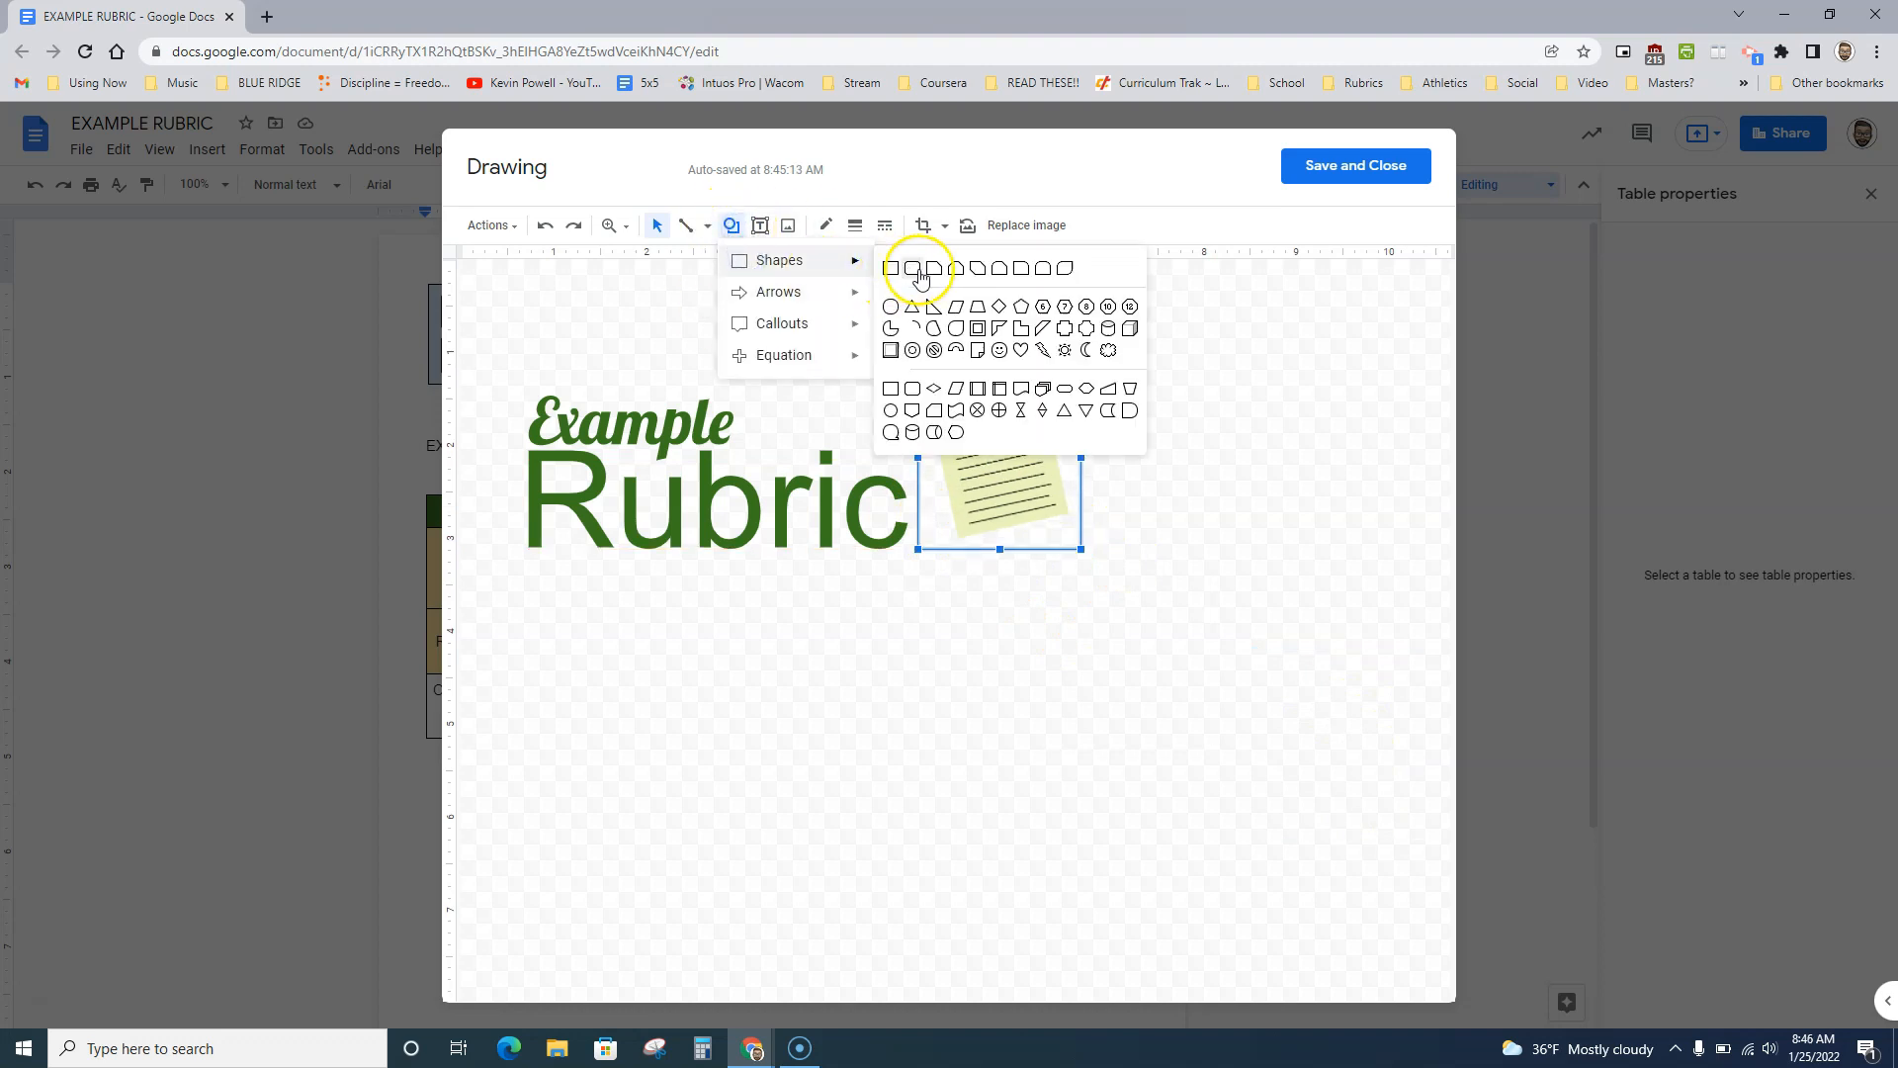
left_click(918, 277)
left_click_drag(510, 352, 1115, 573)
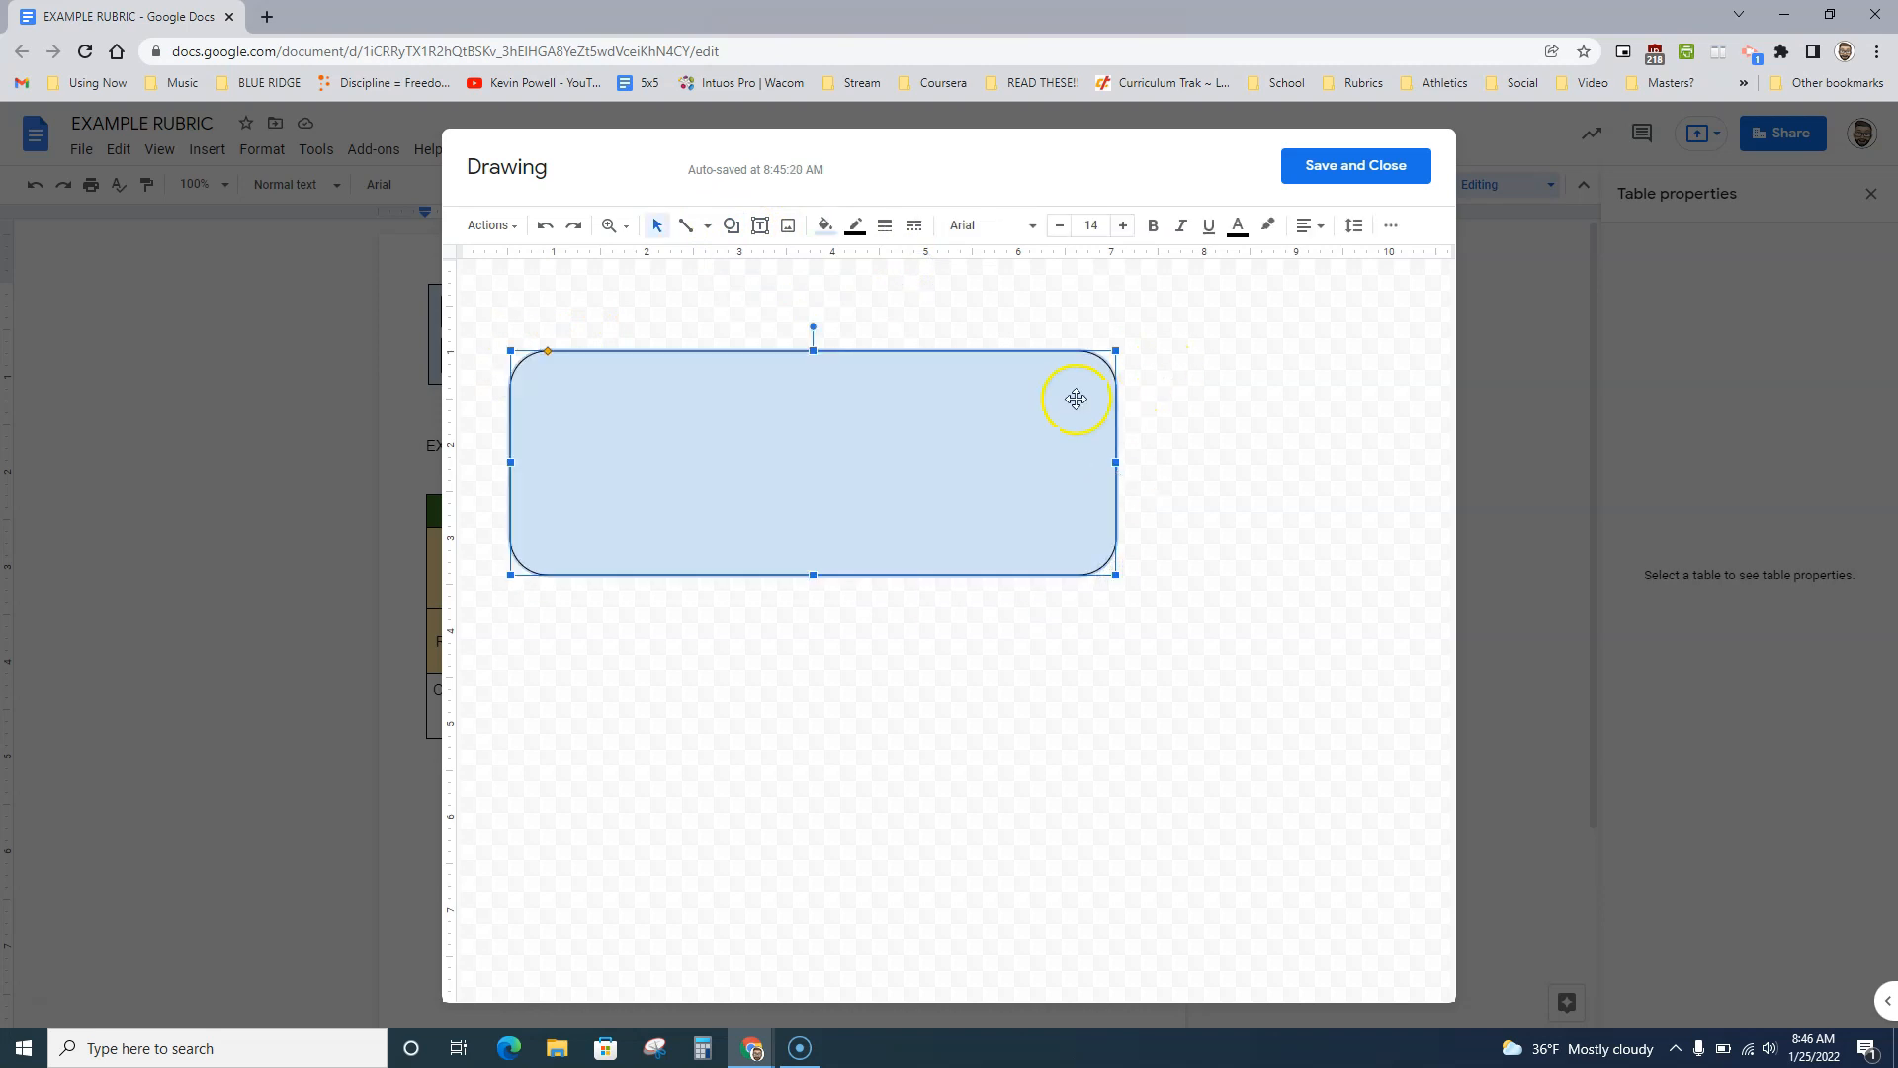
right_click(1039, 420)
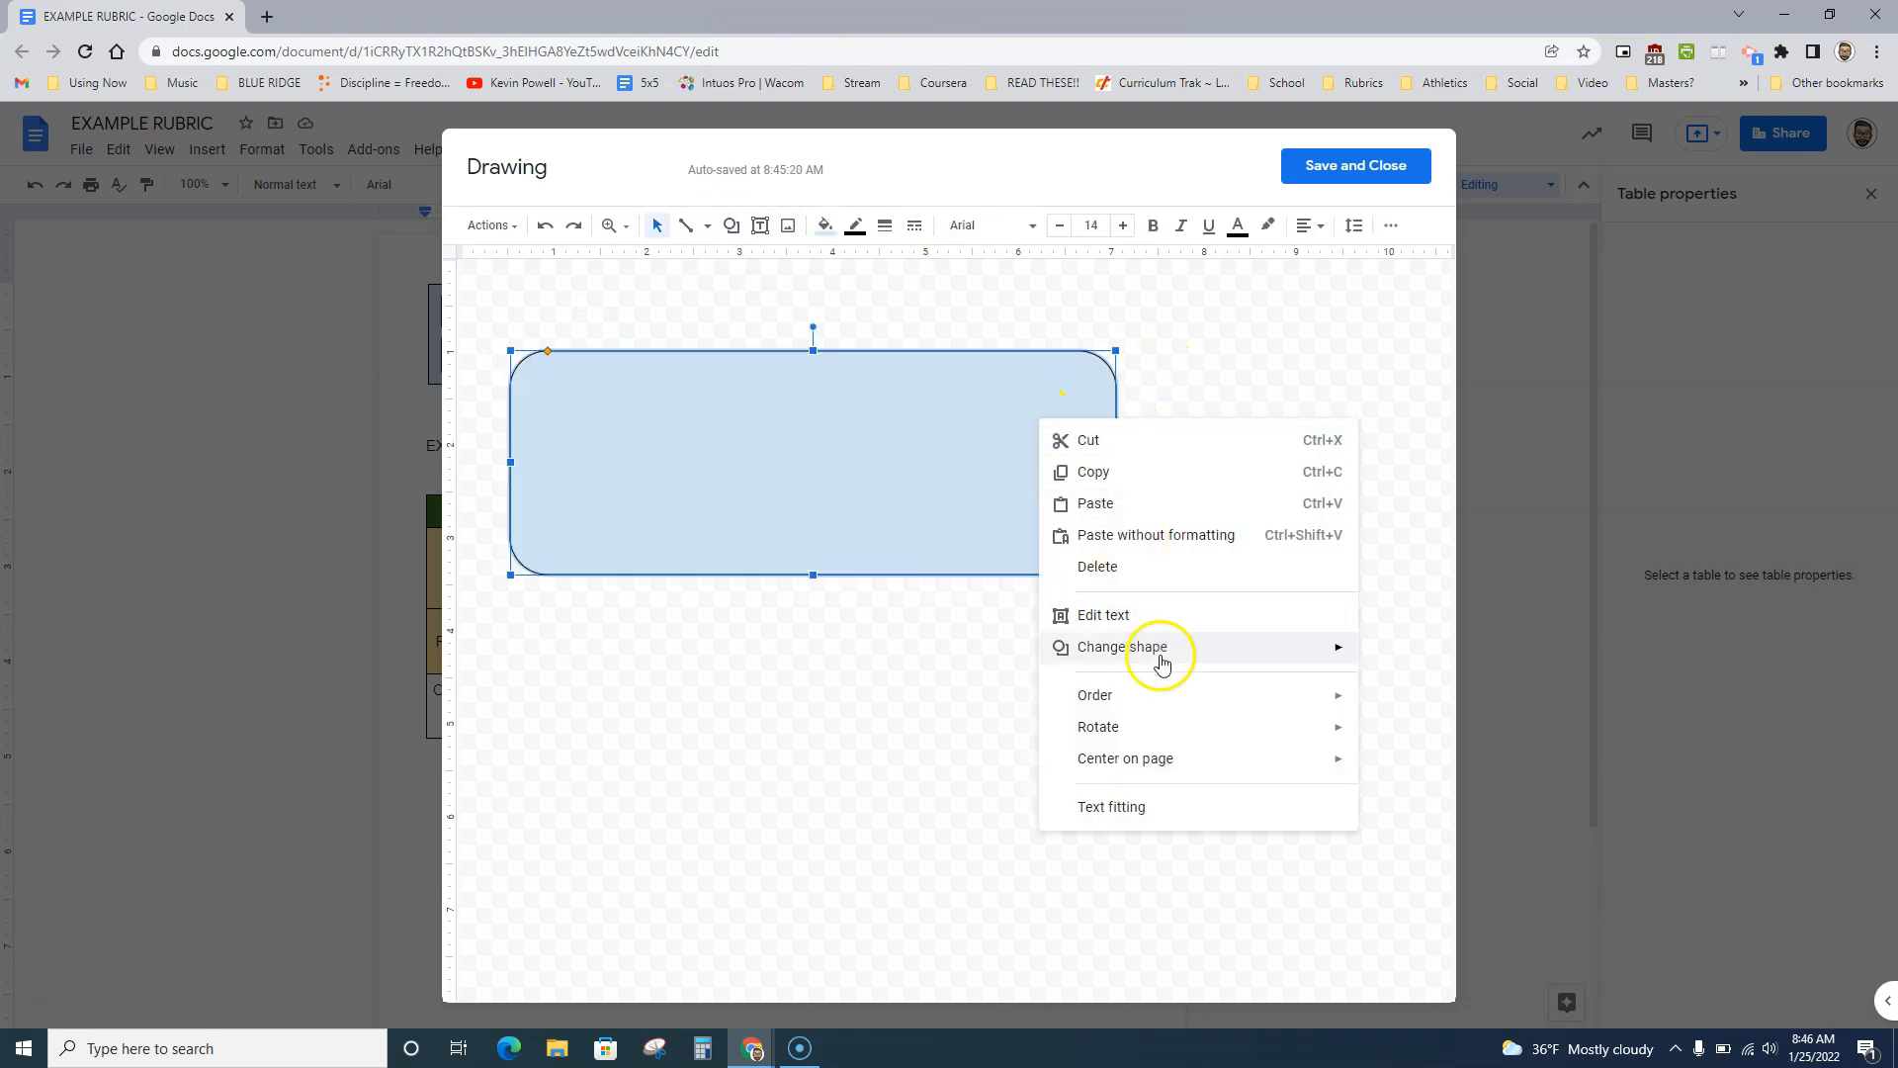
mouse_move(1095, 694)
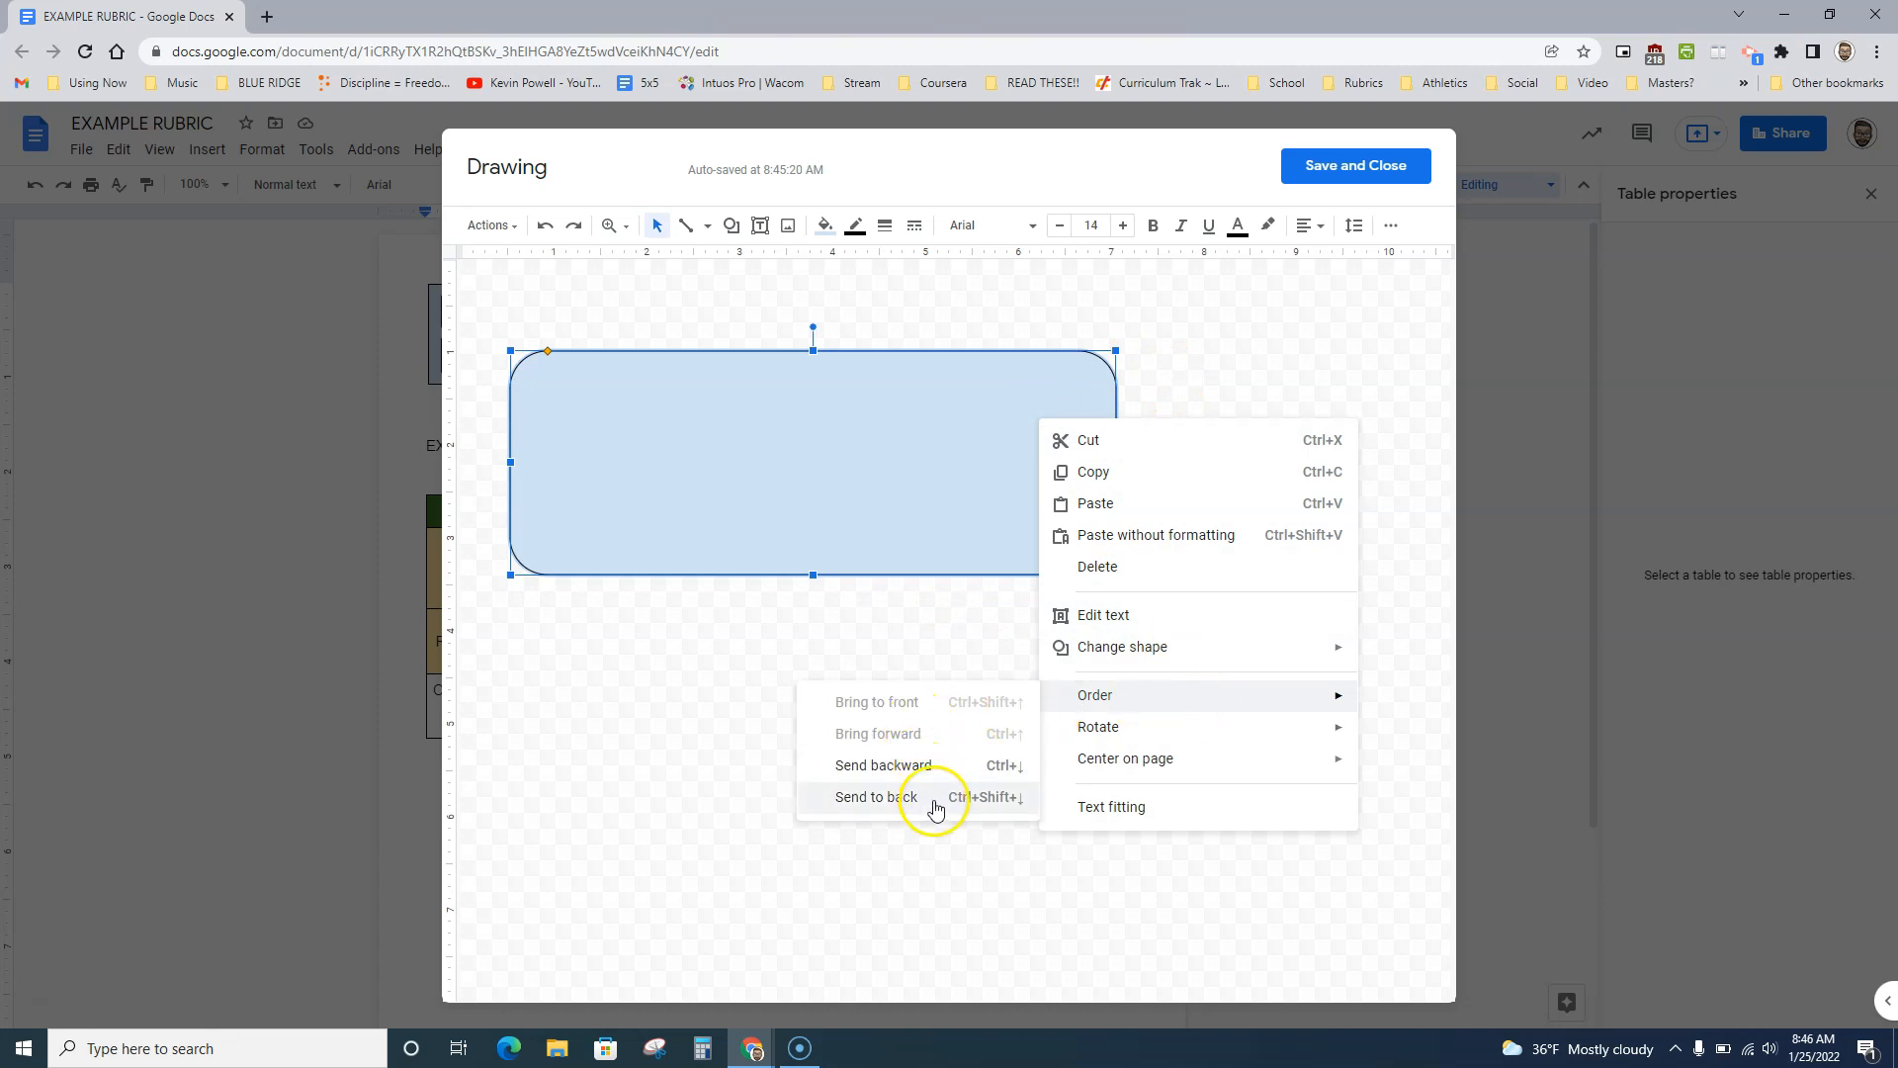
left_click(935, 801)
key("ctrl+z")
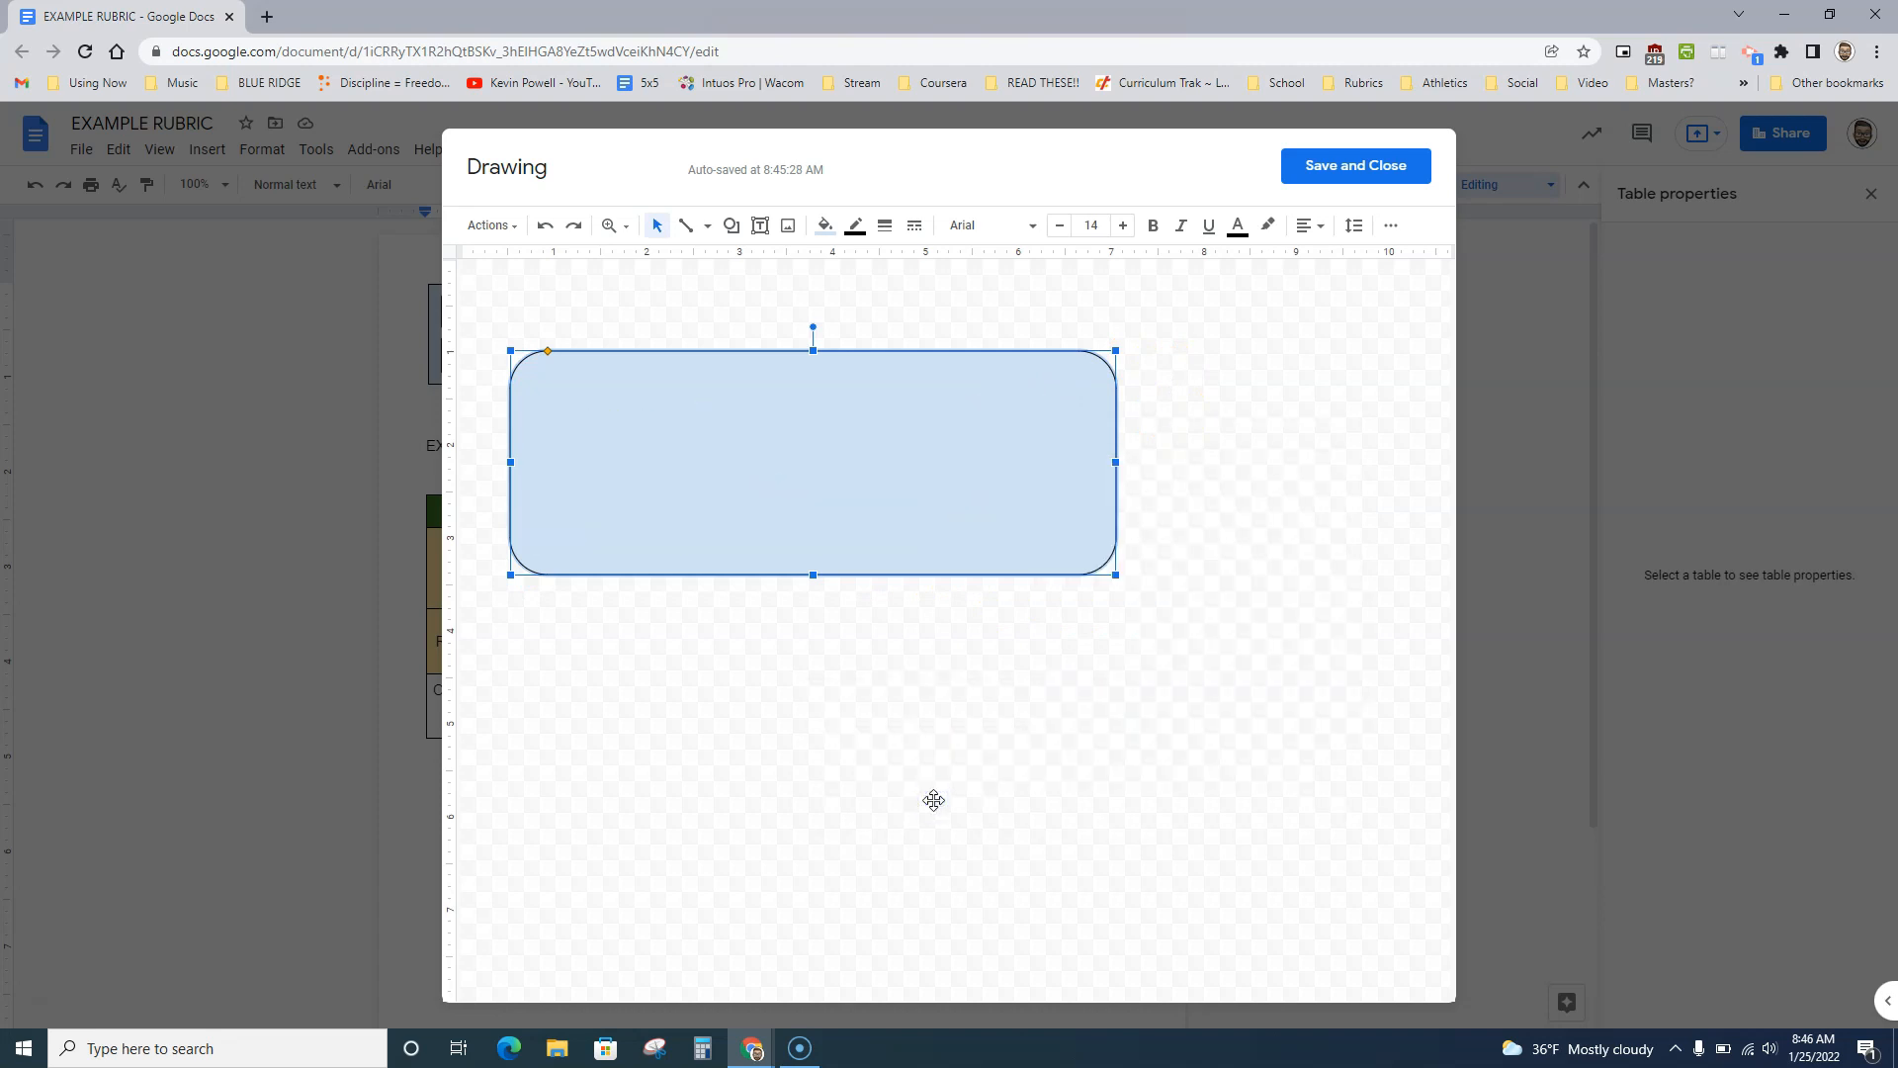
key("ctrl+y")
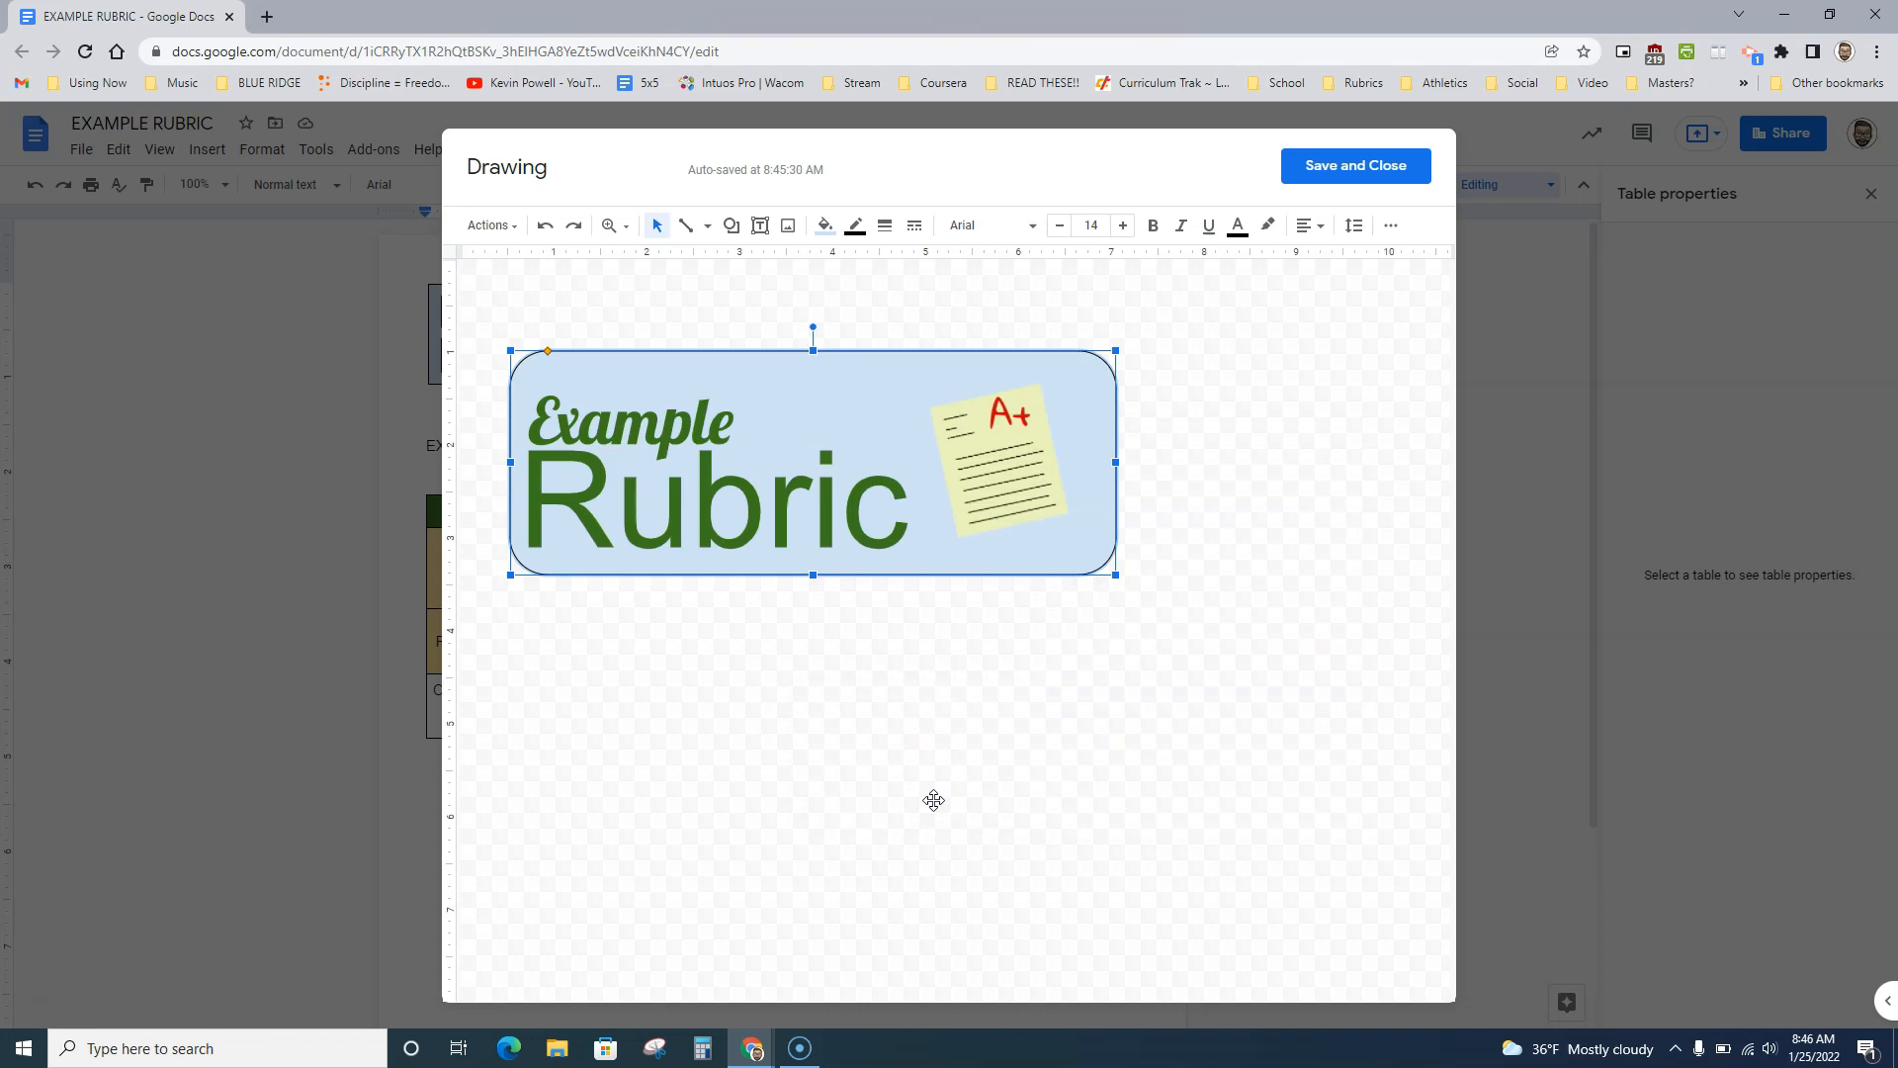
Lower the box's top edge and nudge the A+ image down inside it
left_click_drag(814, 350, 814, 389)
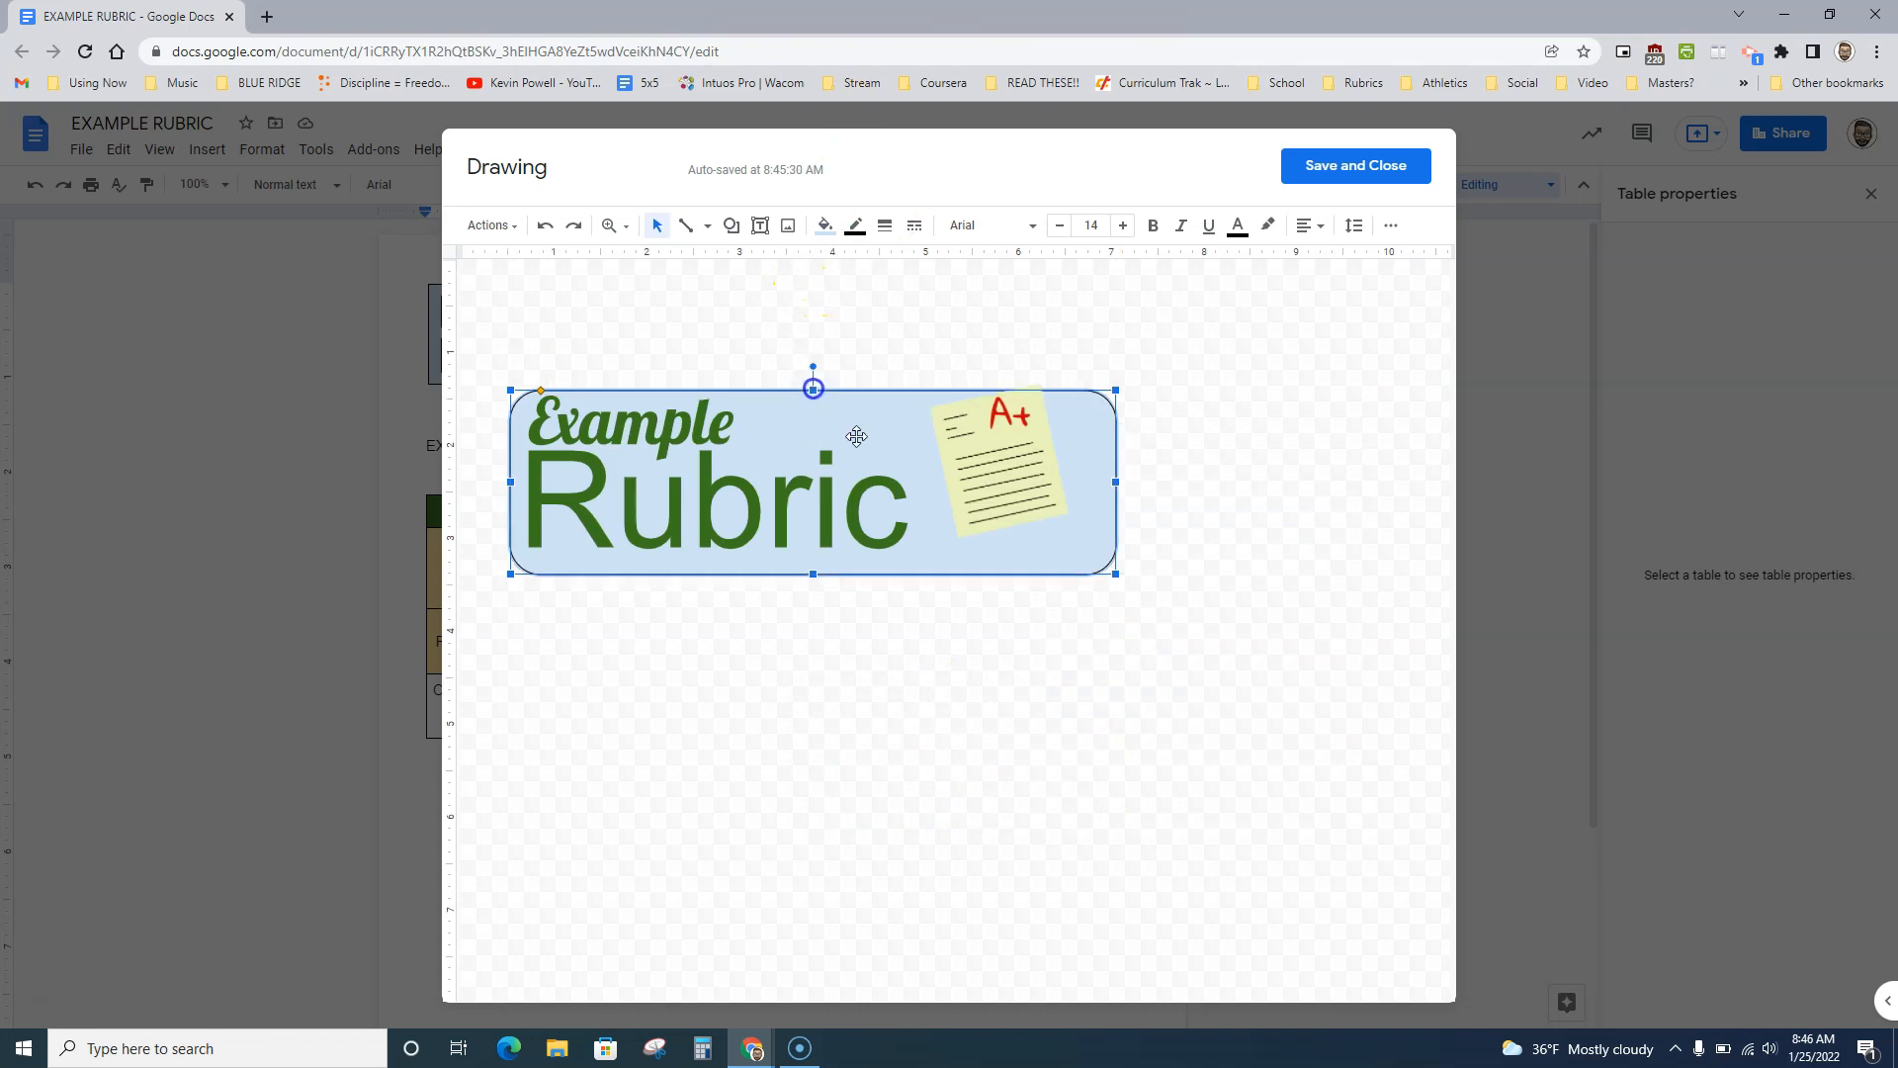
left_click(972, 485)
left_click_drag(973, 485, 976, 488)
left_click(1199, 513)
Fill the rounded box white and save the drawing into the document
left_click(1105, 458)
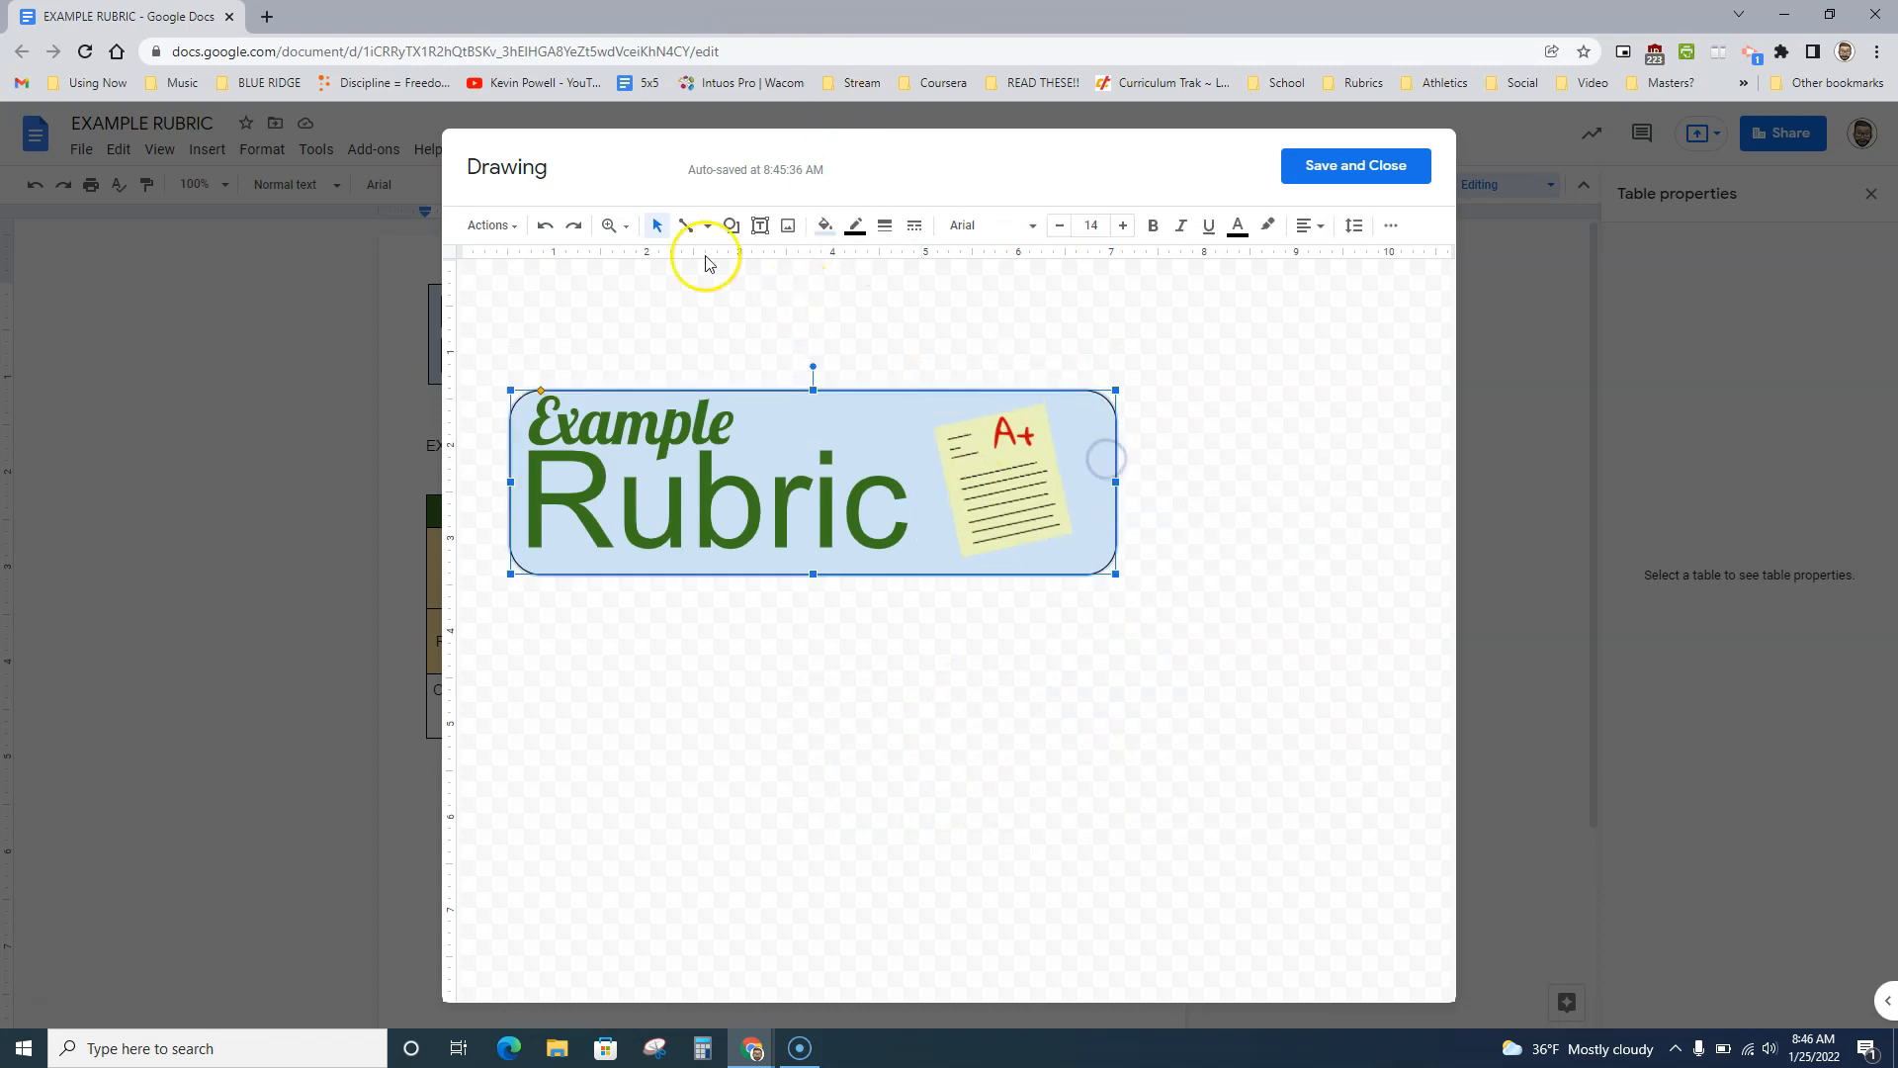
left_click(834, 230)
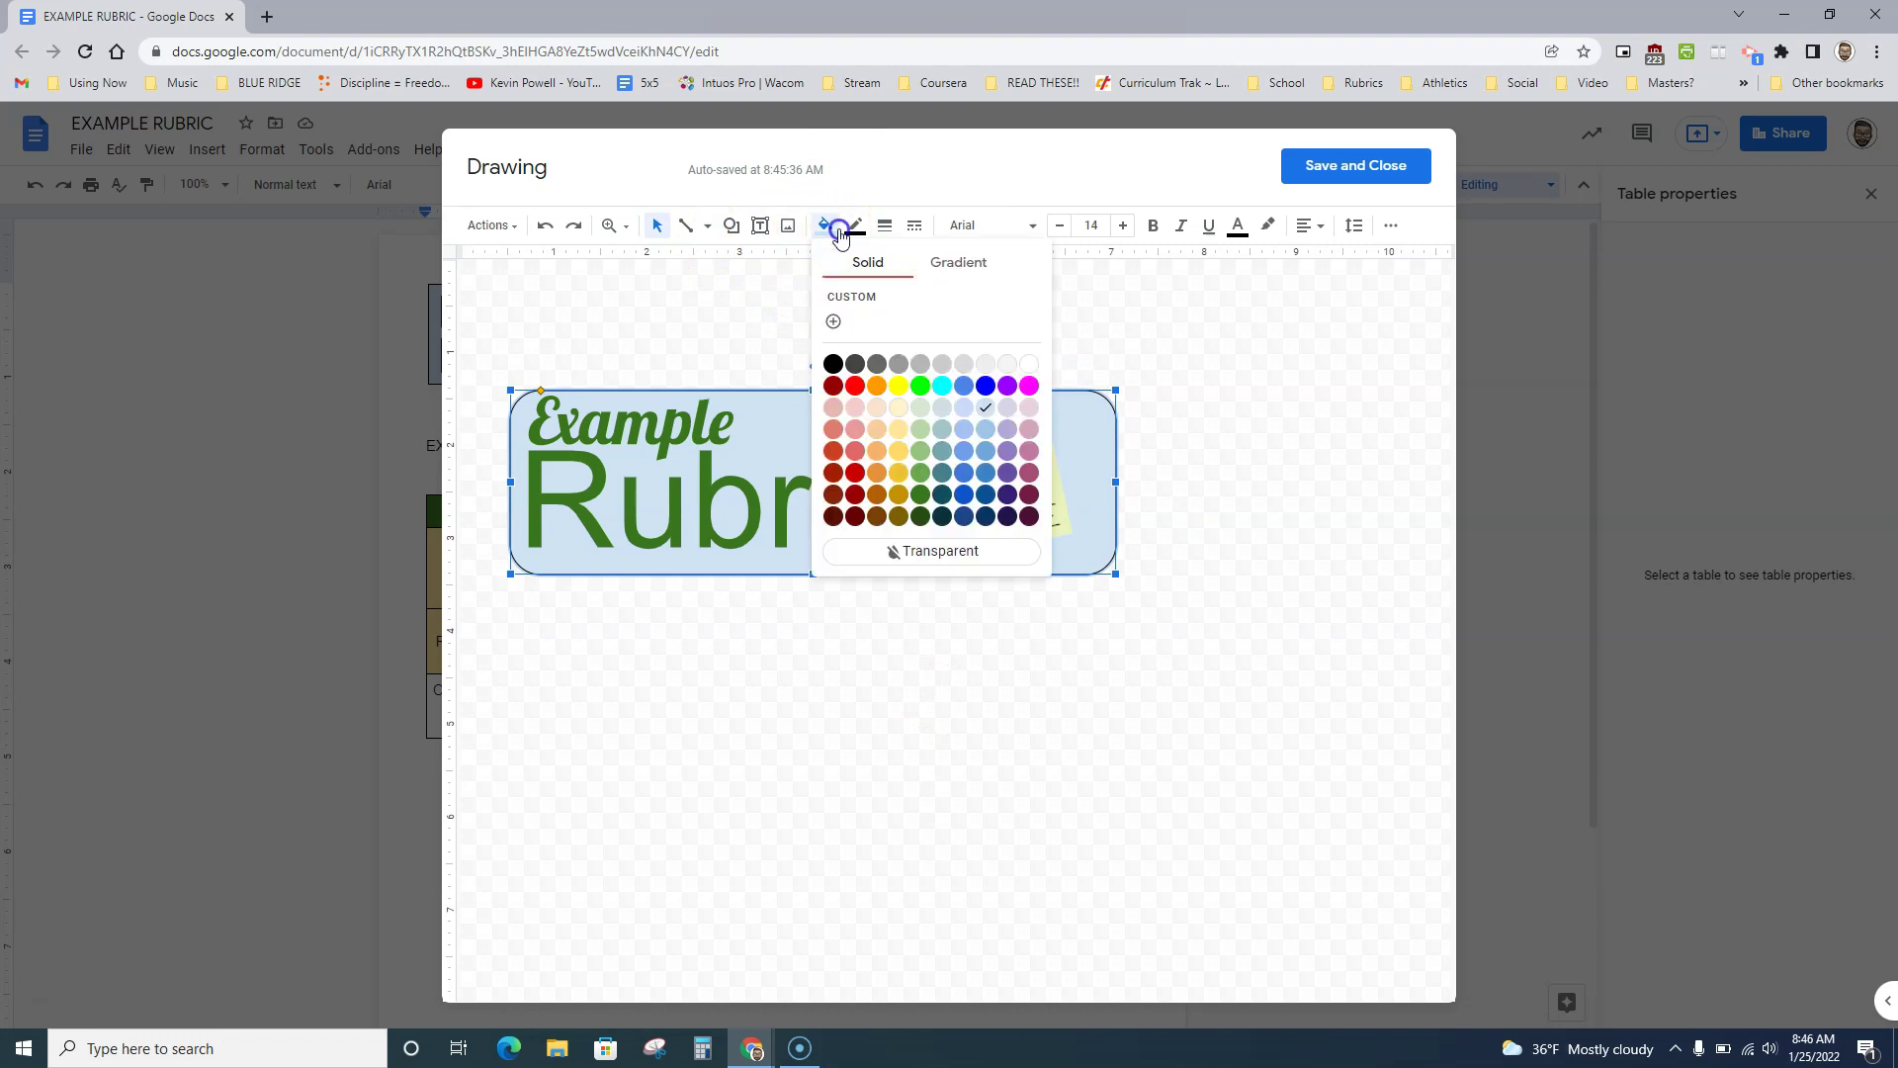
left_click(1030, 364)
left_click(1377, 177)
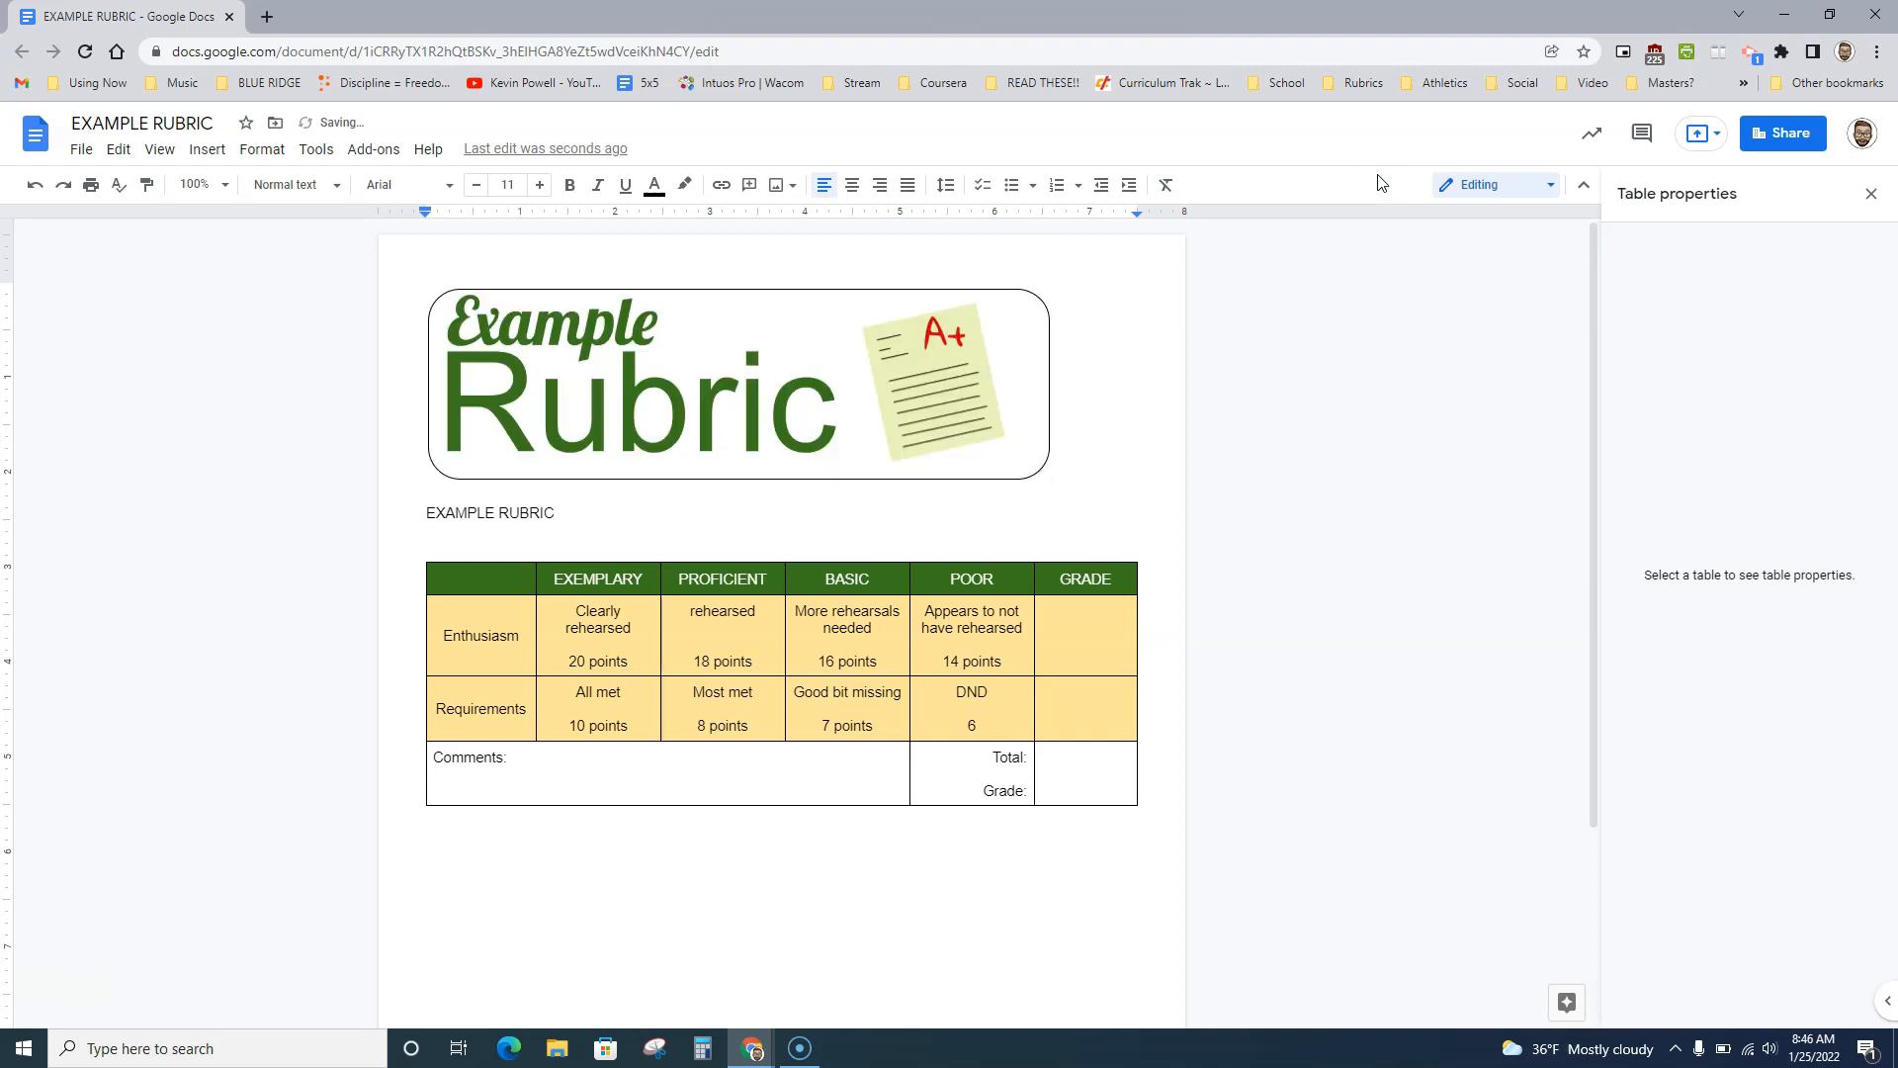
Shrink and centre the title drawing, then delete the plain EXAMPLE RUBRIC line
left_click(665, 463)
left_click_drag(428, 478, 693, 357)
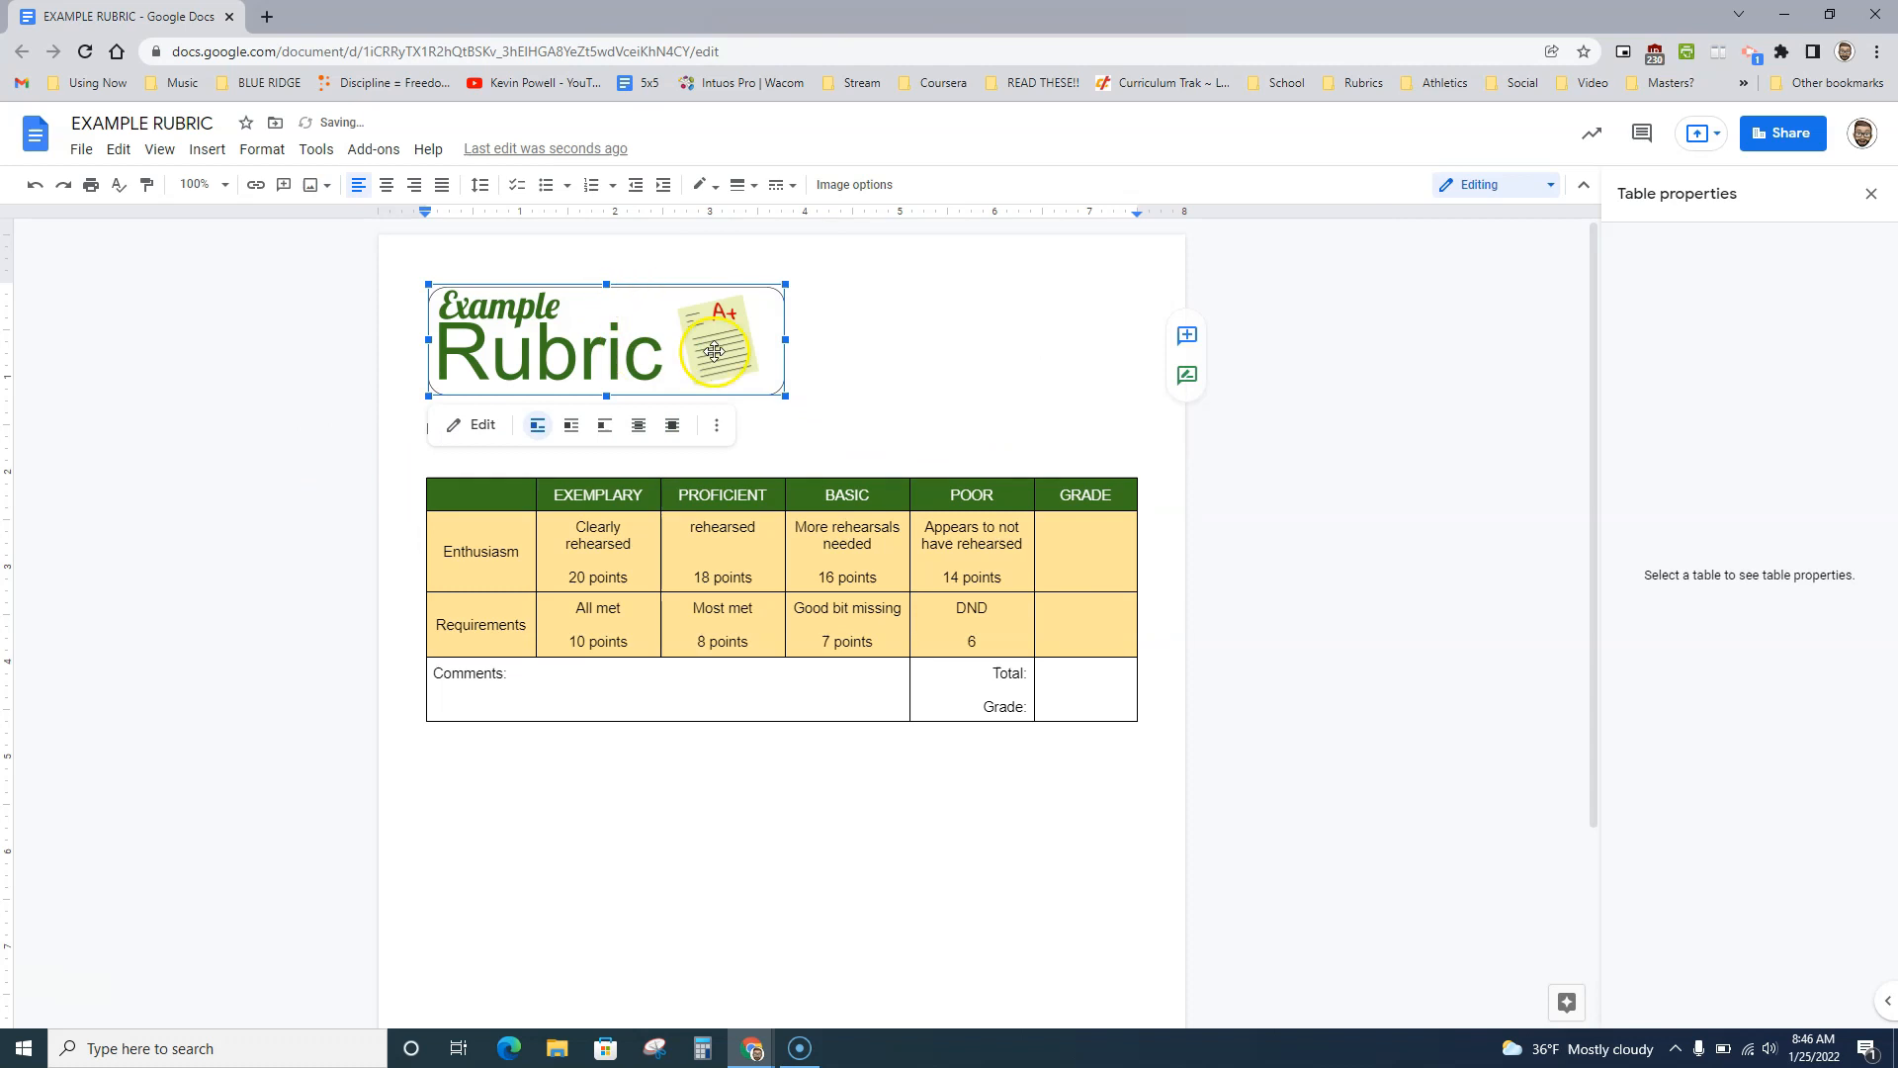
left_click(390, 185)
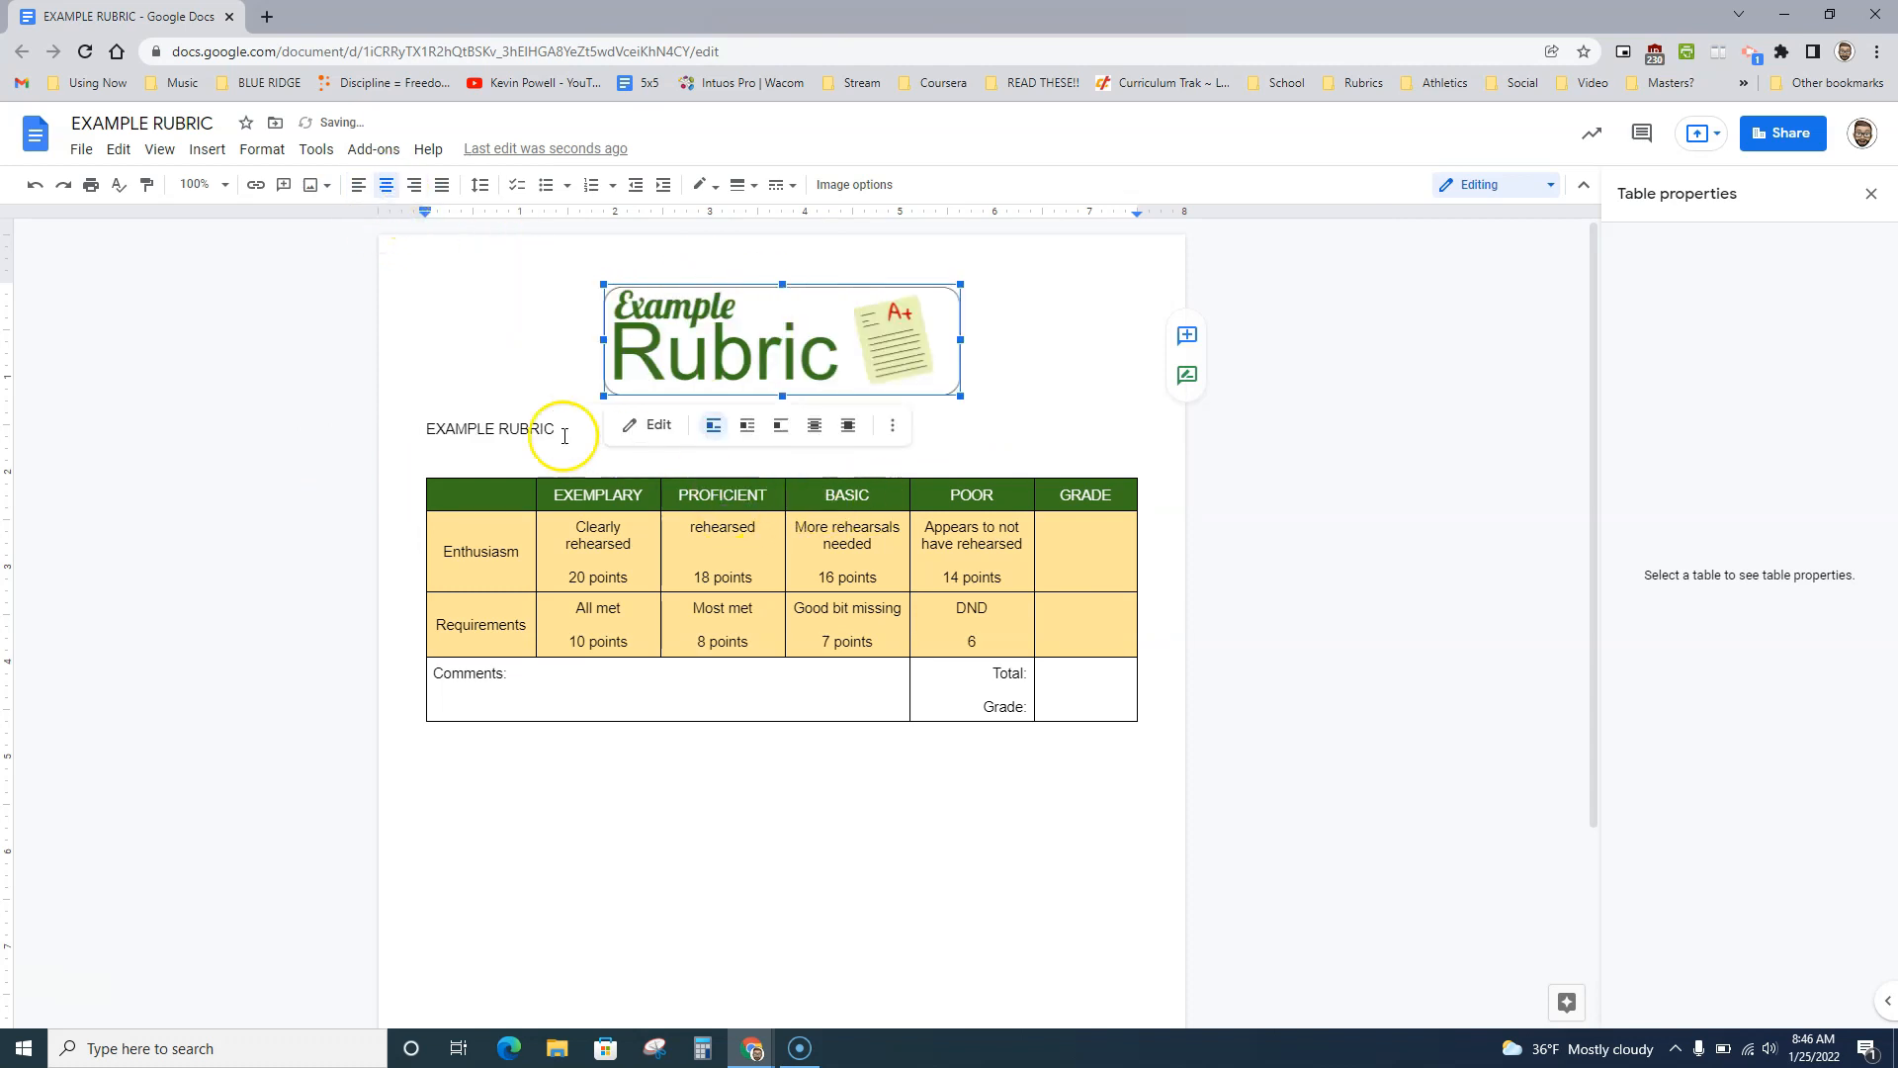
triple_click(474, 430)
key("BackSpace")
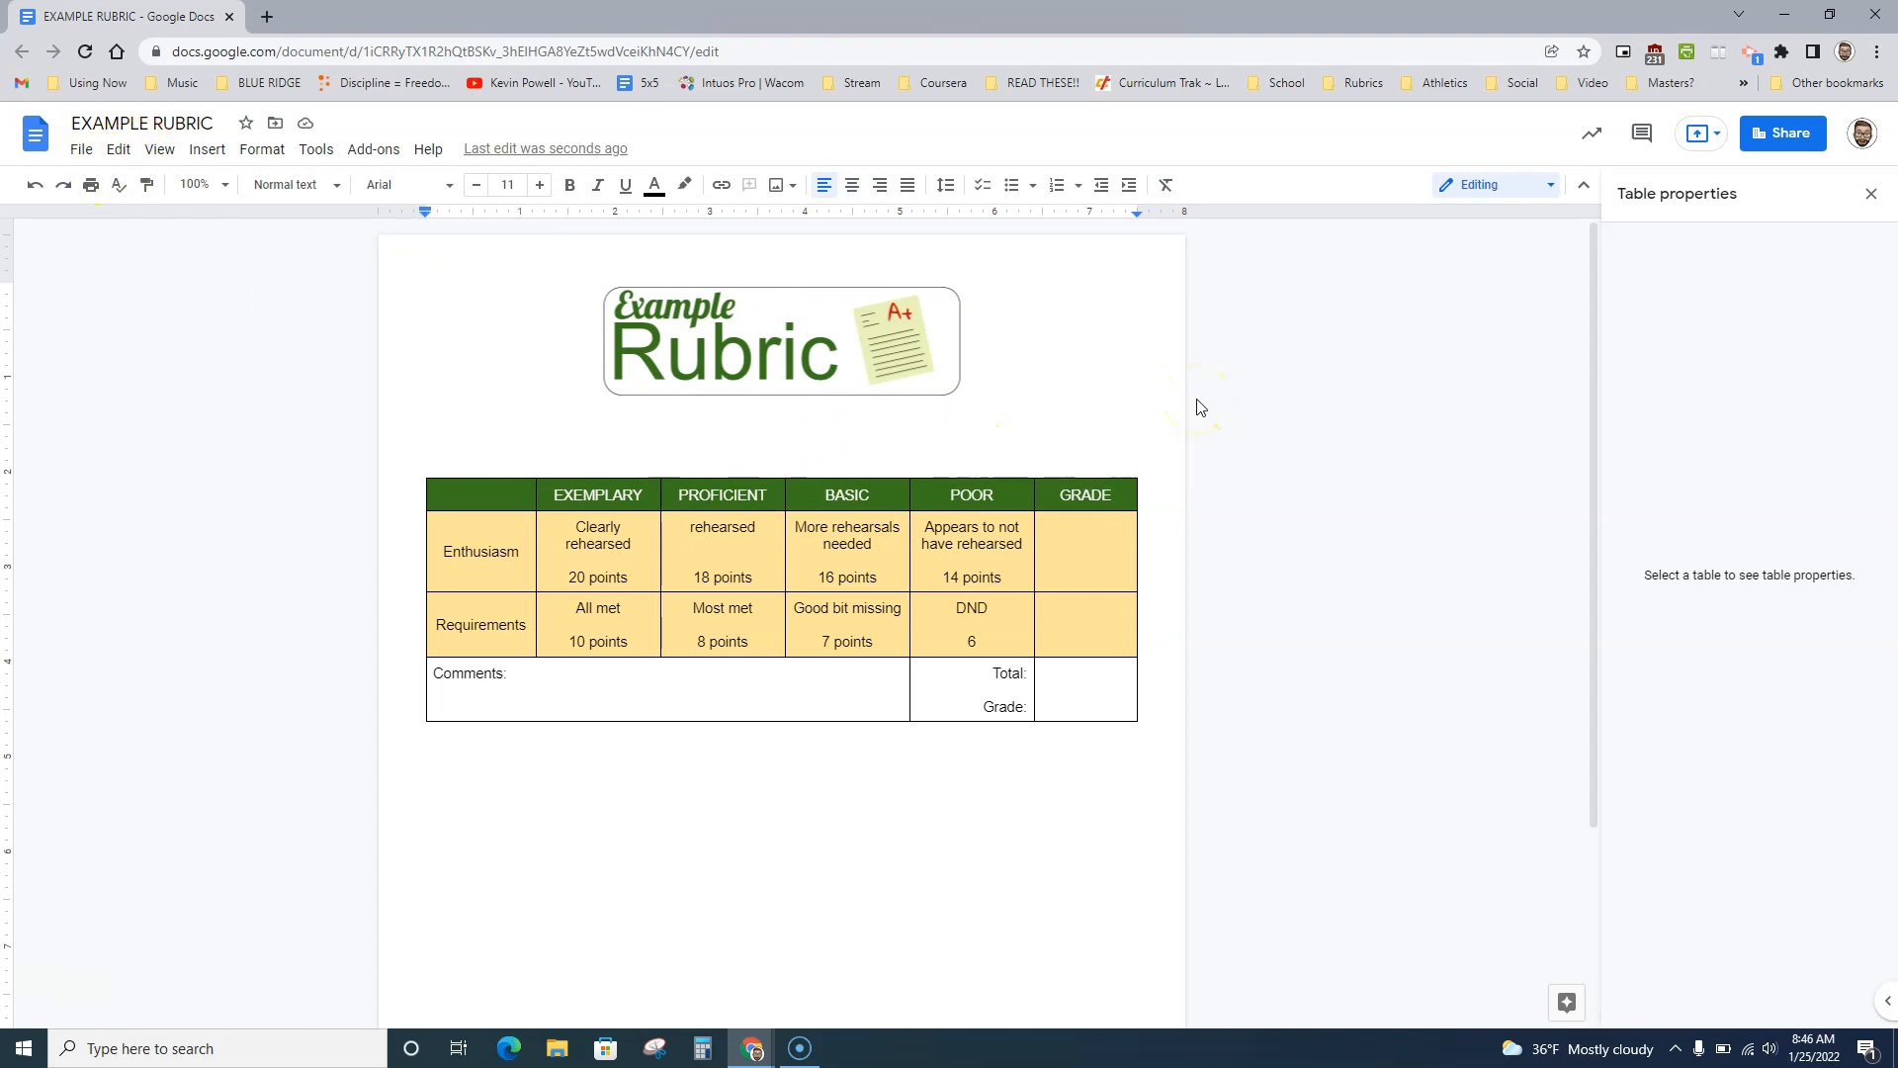
Set the page colour to light grey in Page setup and confirm
left_click(81, 149)
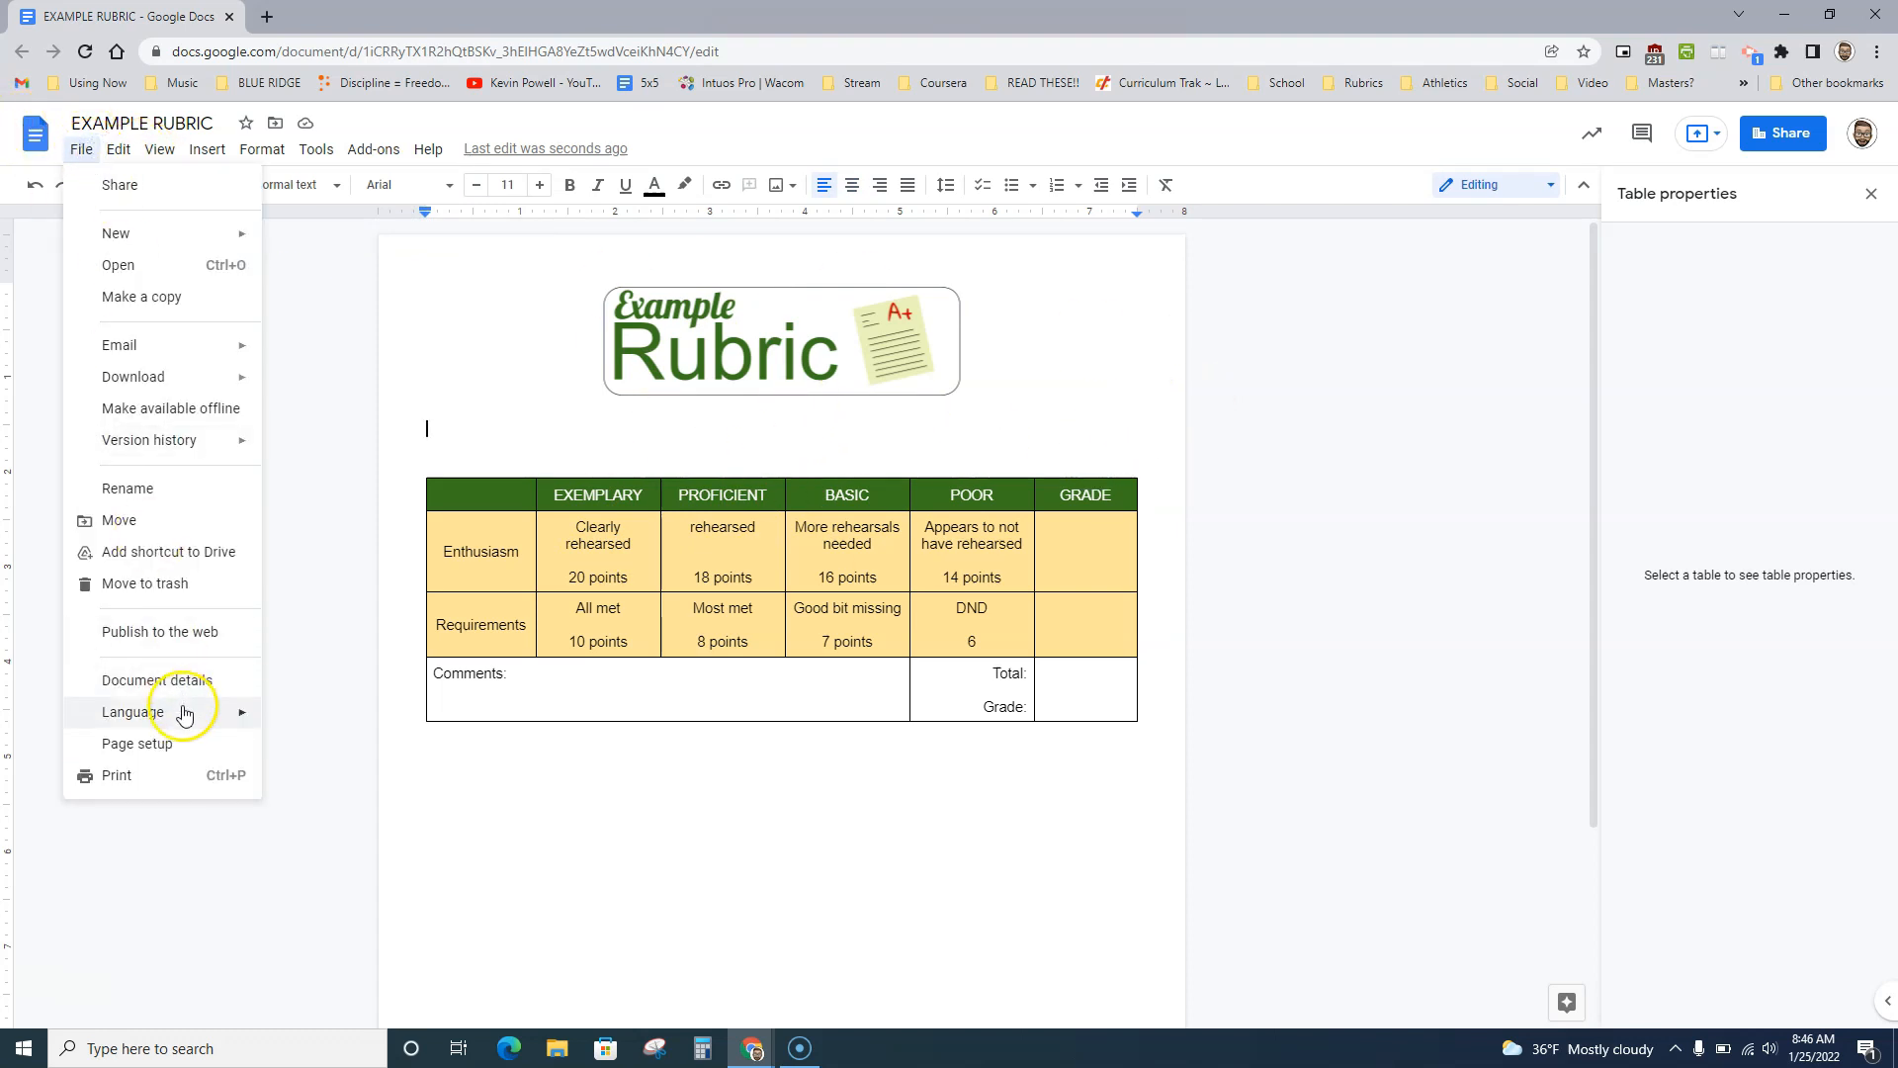
left_click(178, 743)
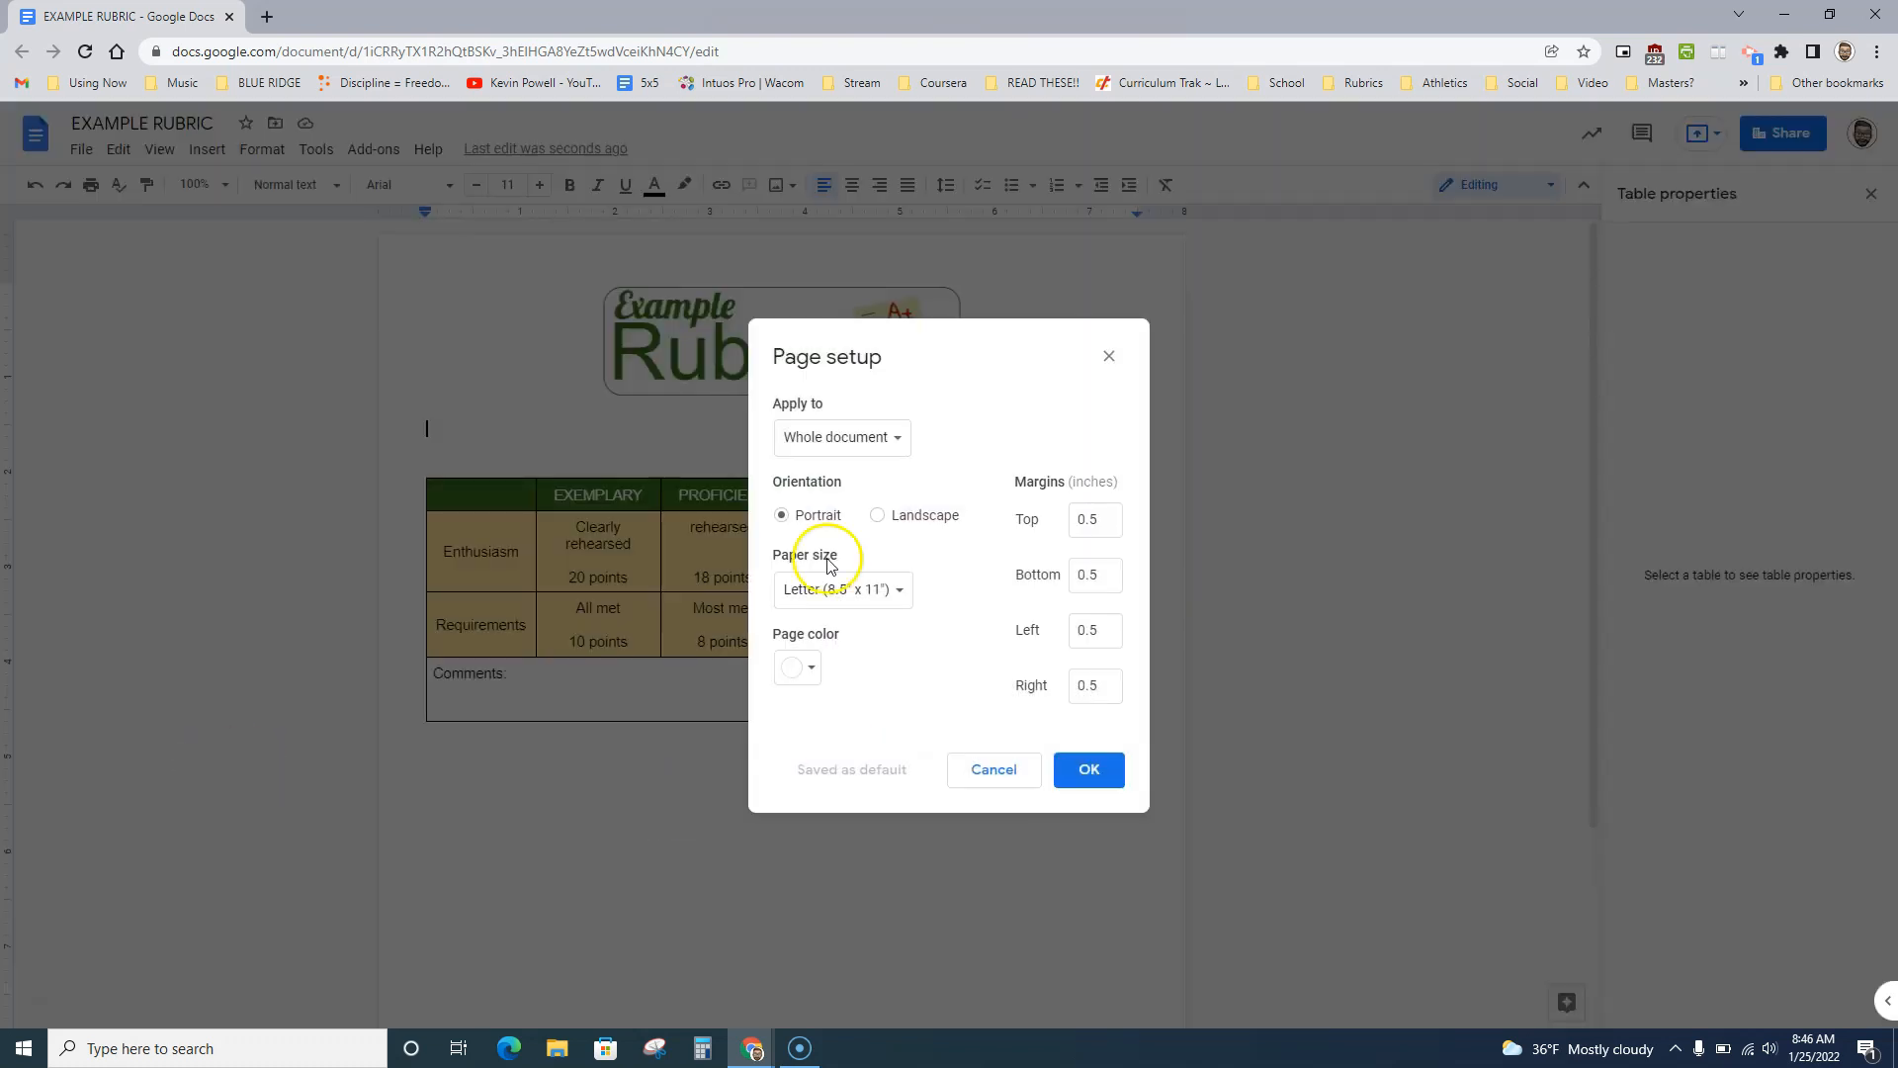
left_click(807, 671)
left_click(903, 774)
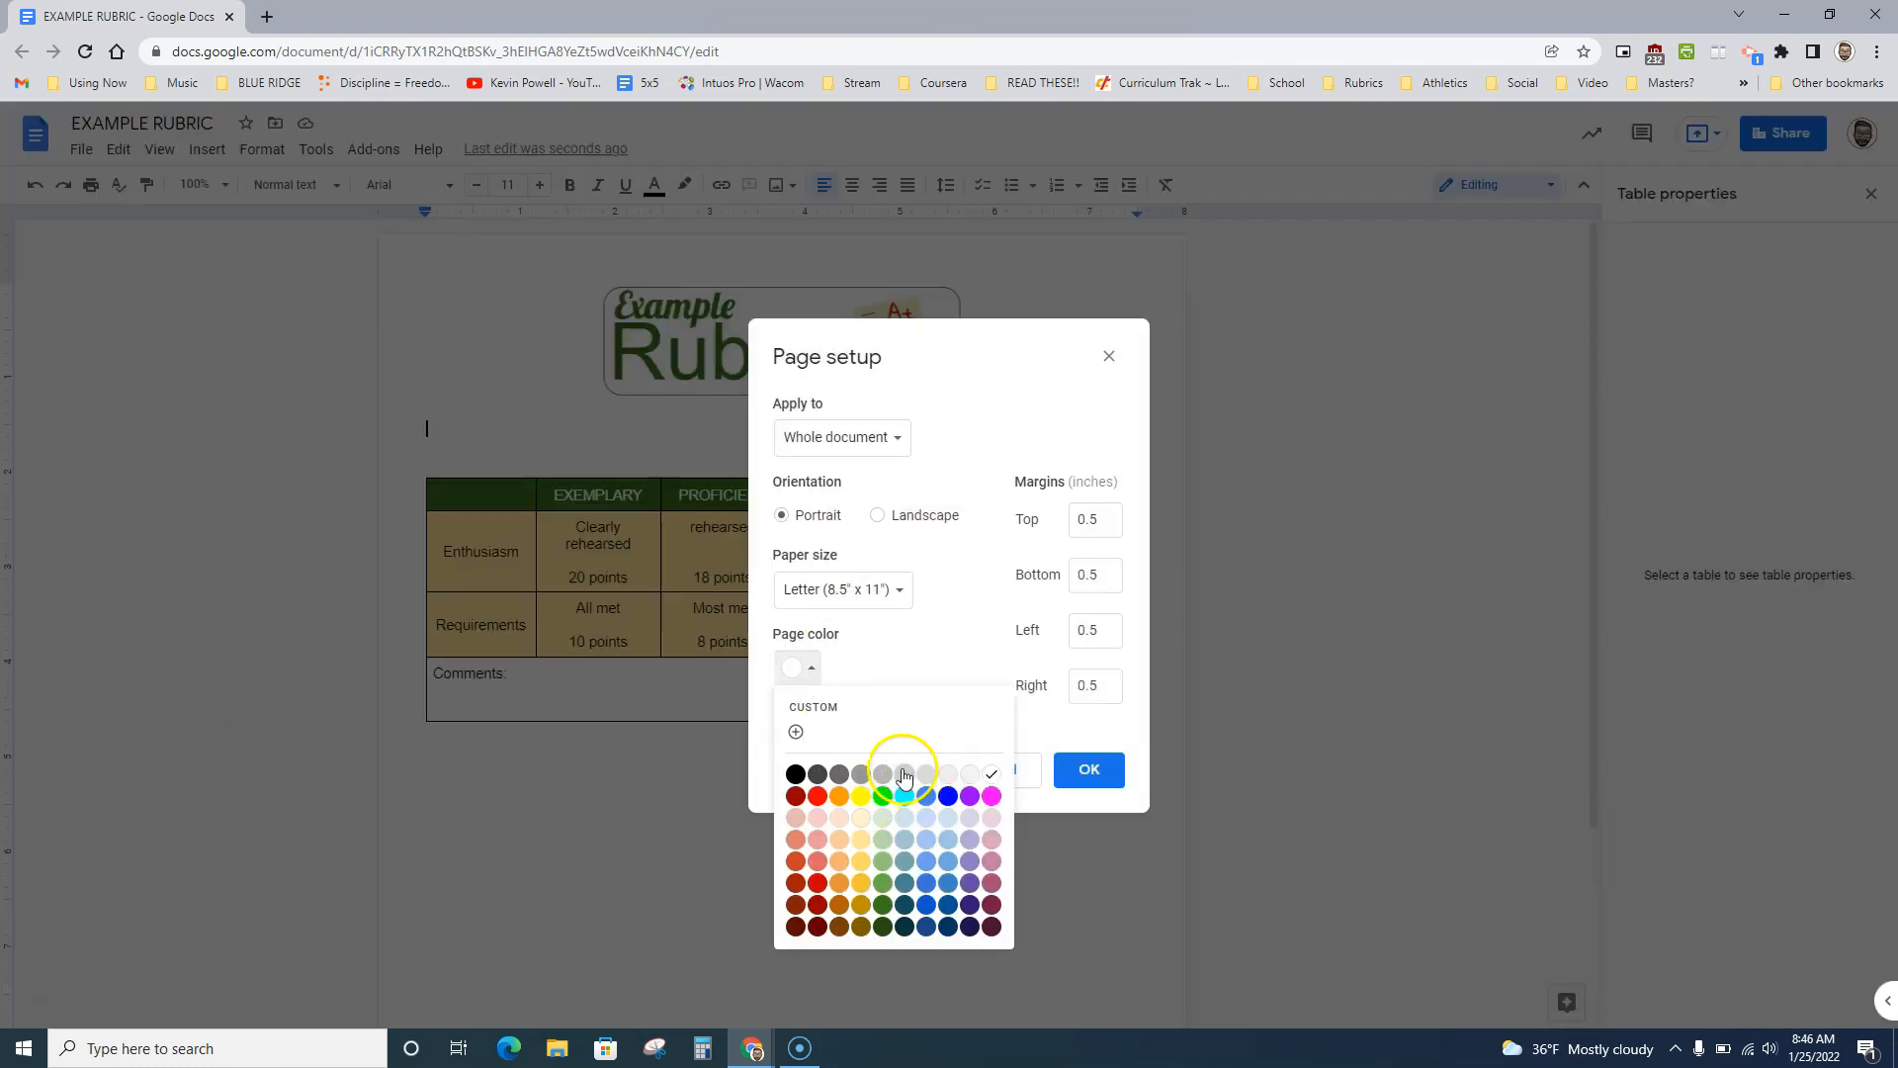
left_click(903, 774)
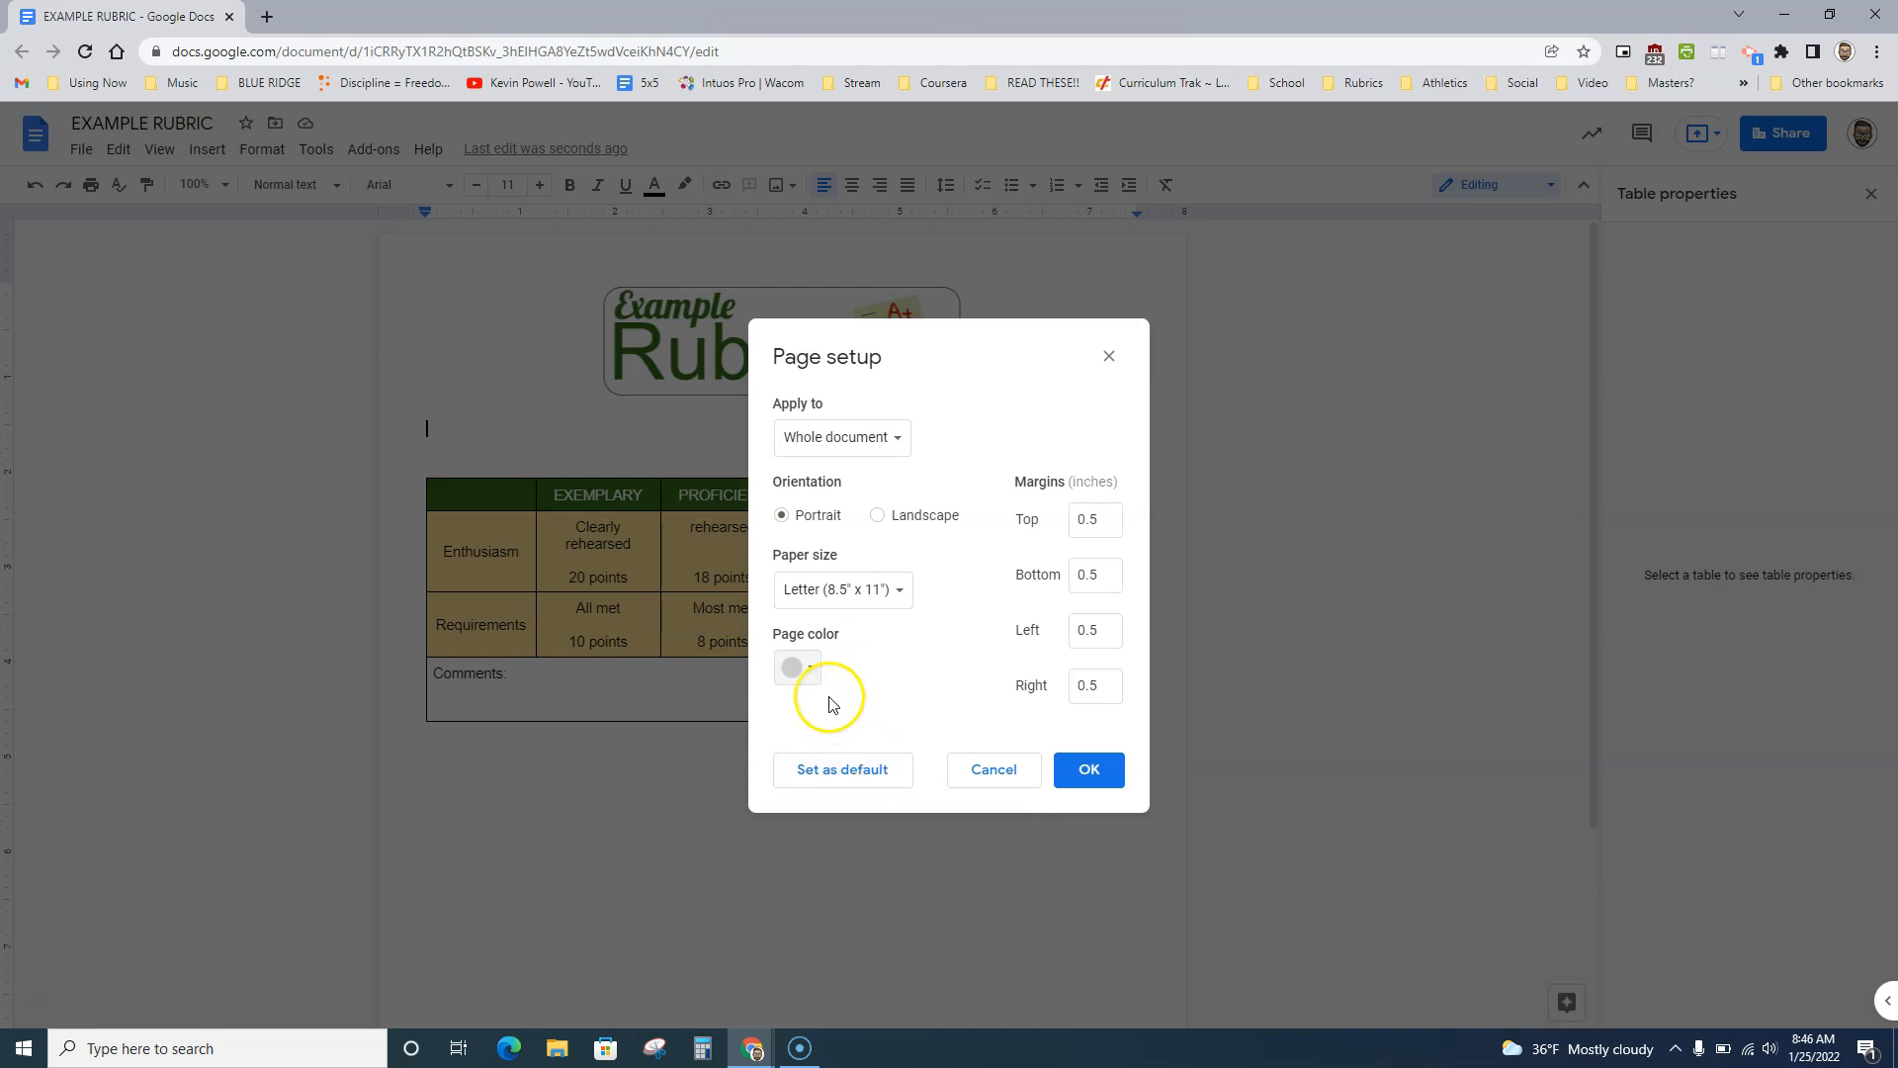
left_click(815, 669)
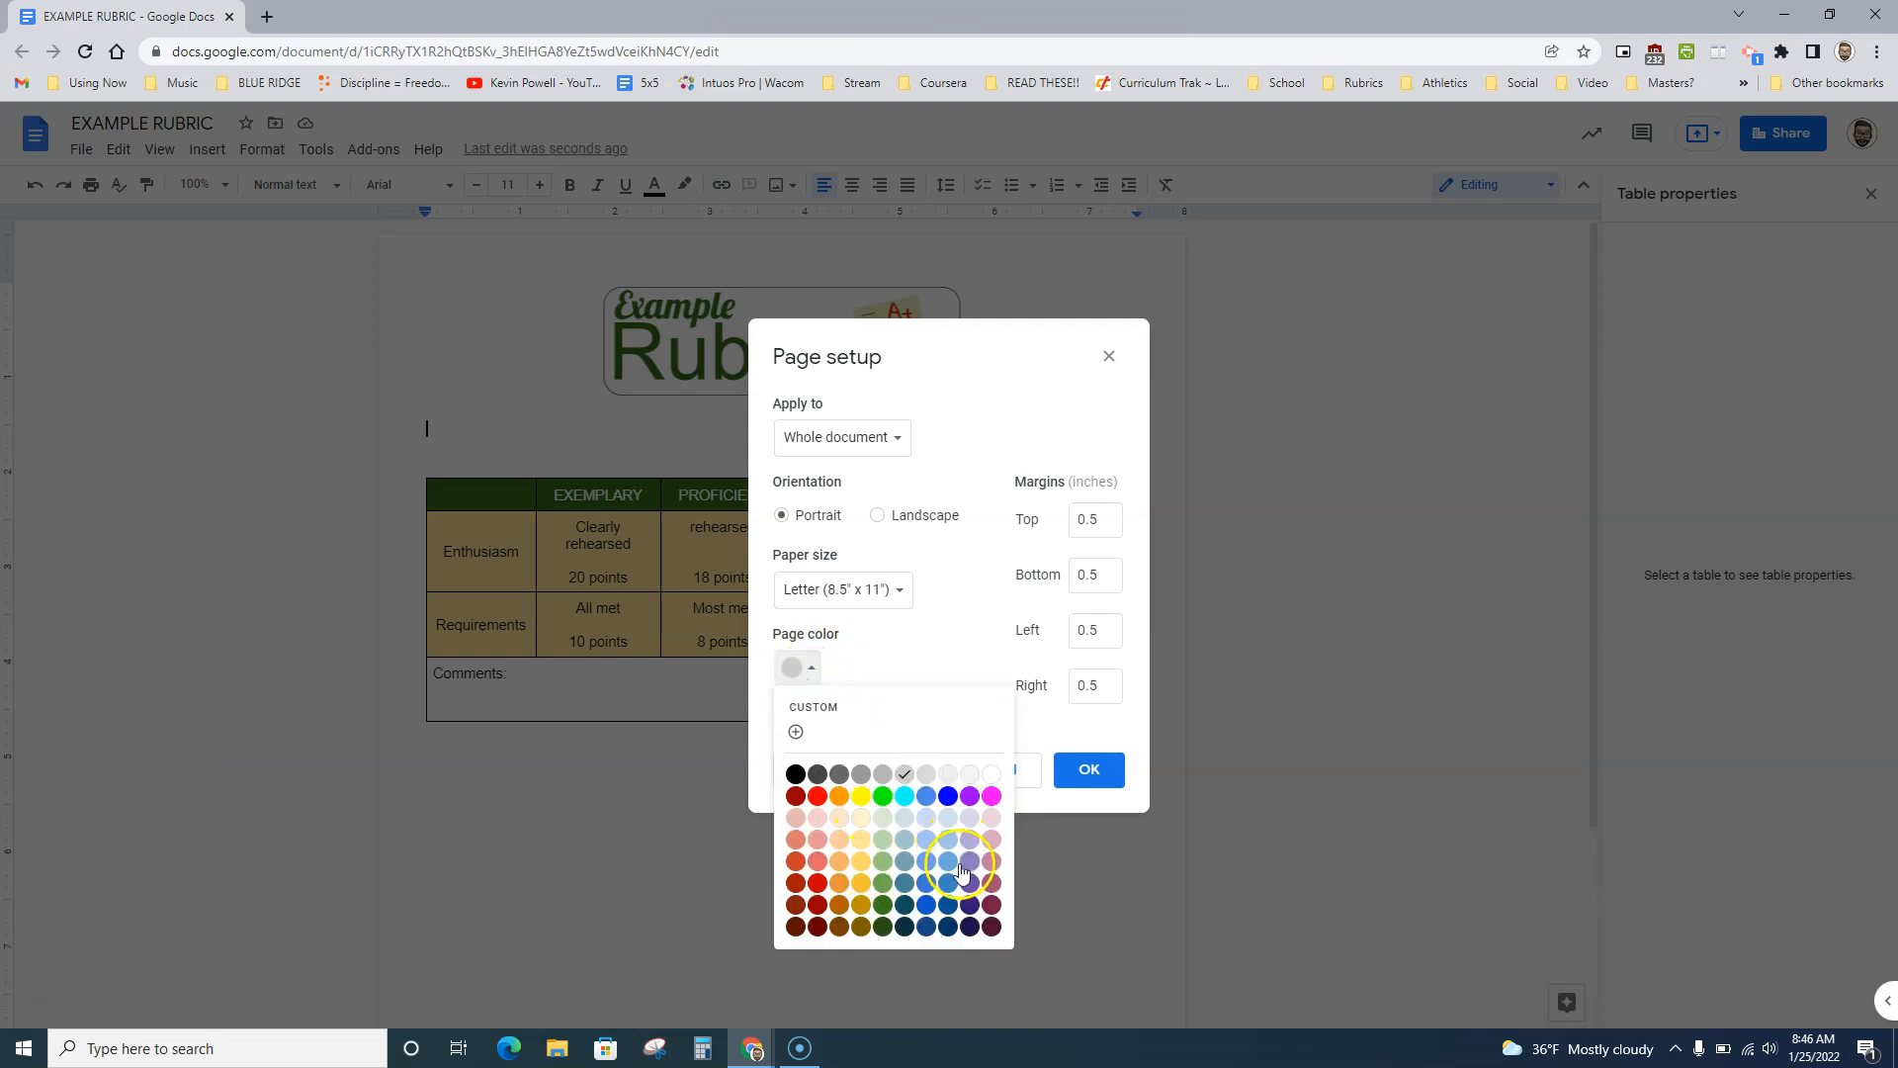
left_click(902, 774)
left_click(1088, 769)
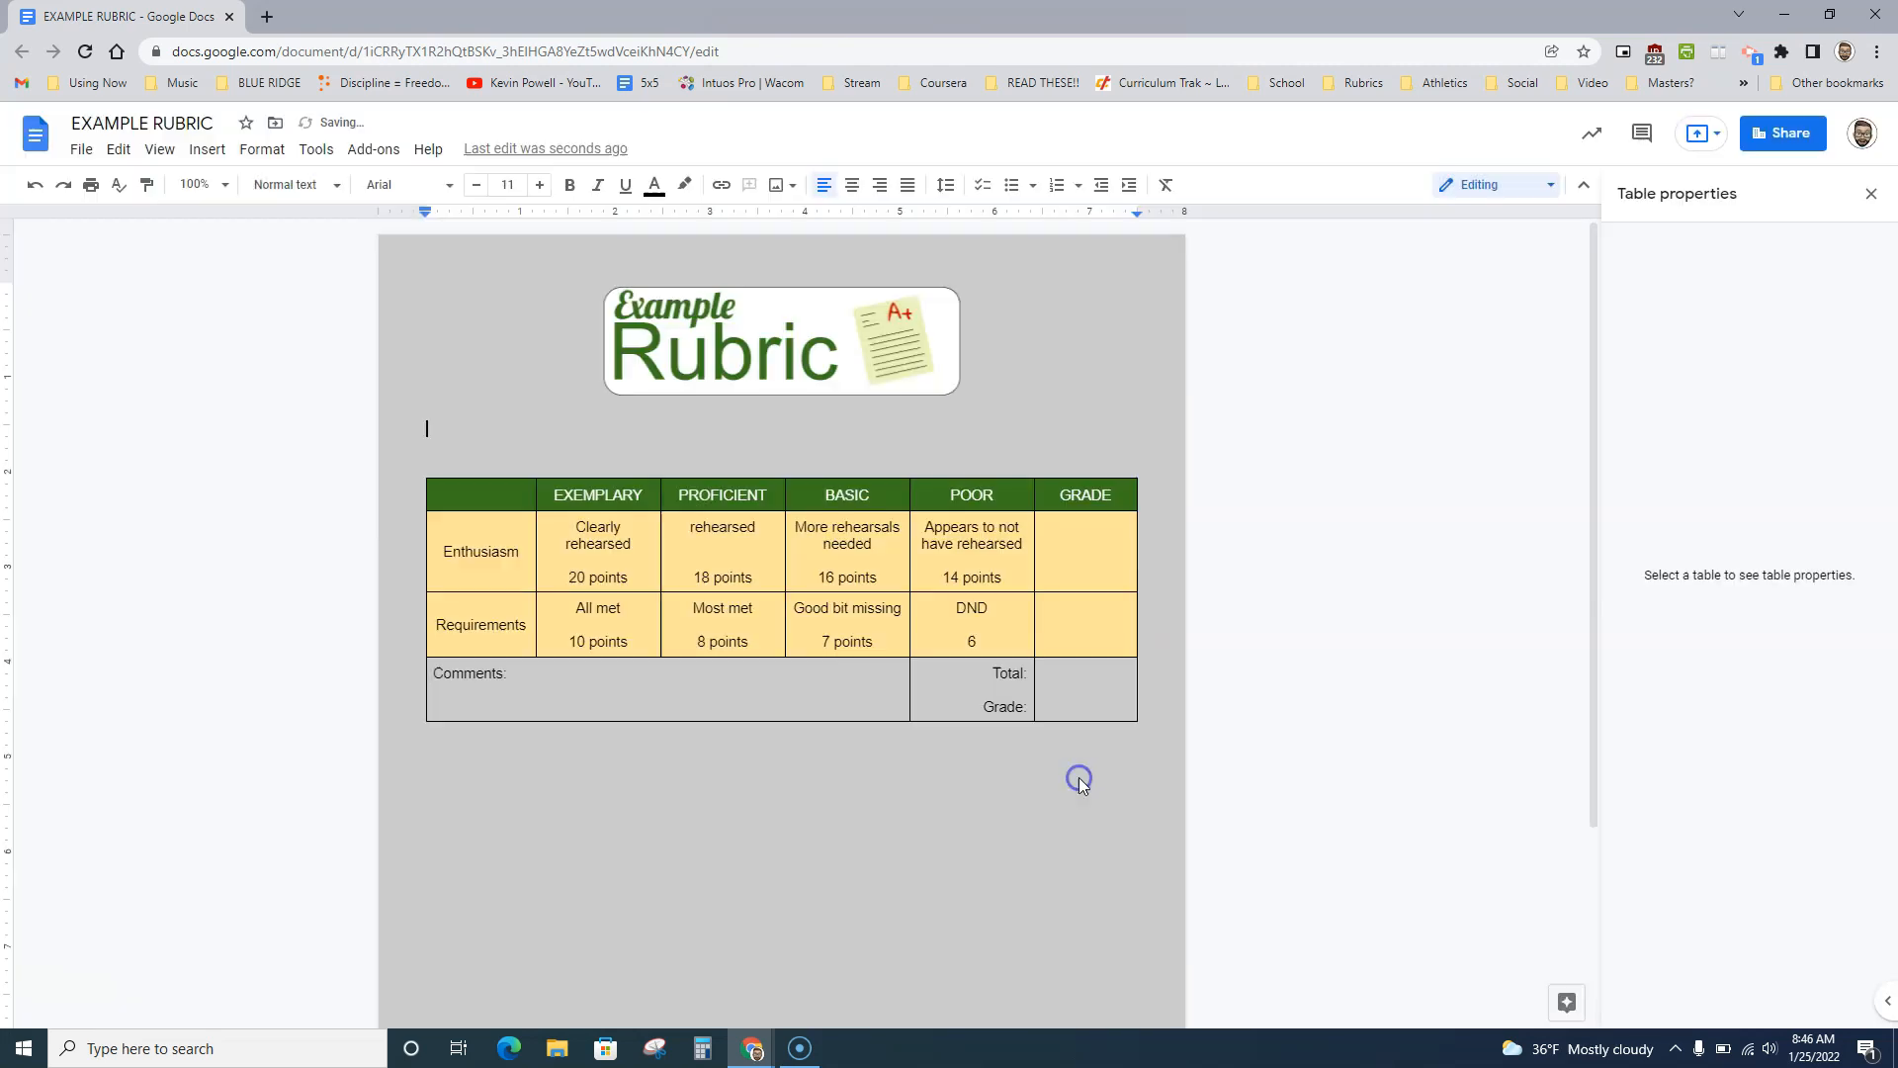